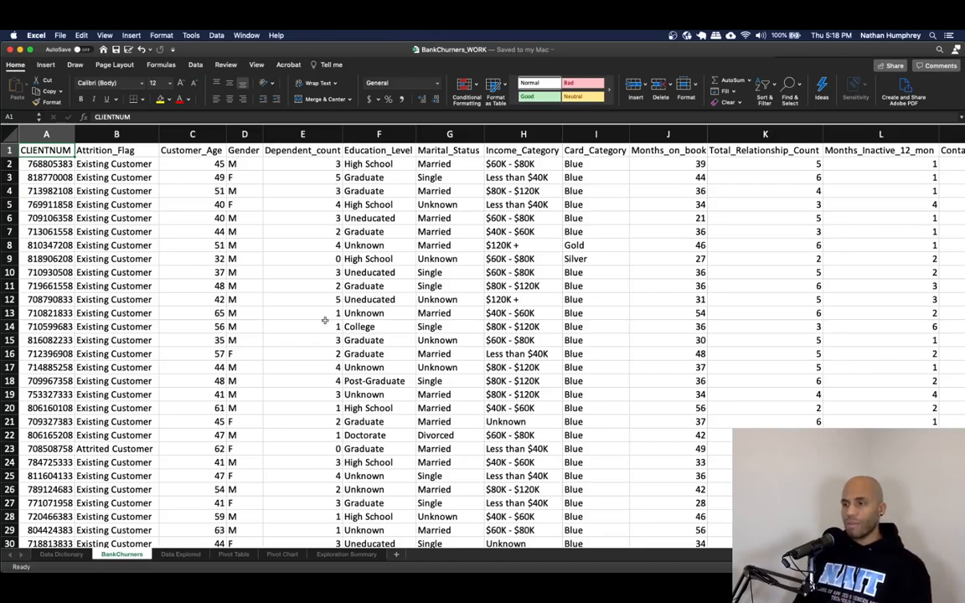
- Review the Data Dictionary sheet, then return to the BankChurners sheet
left_click(62, 554)
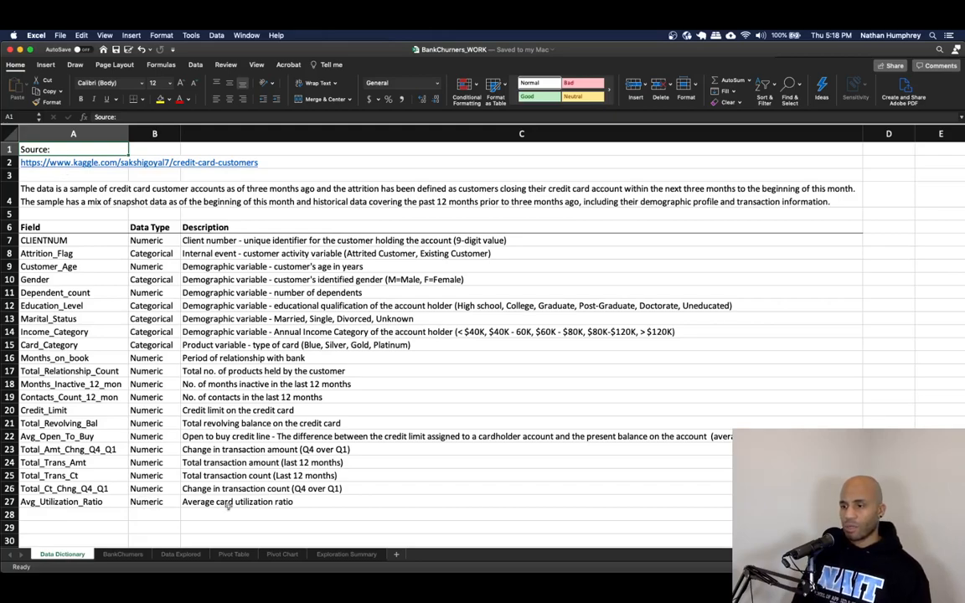
left_click(122, 554)
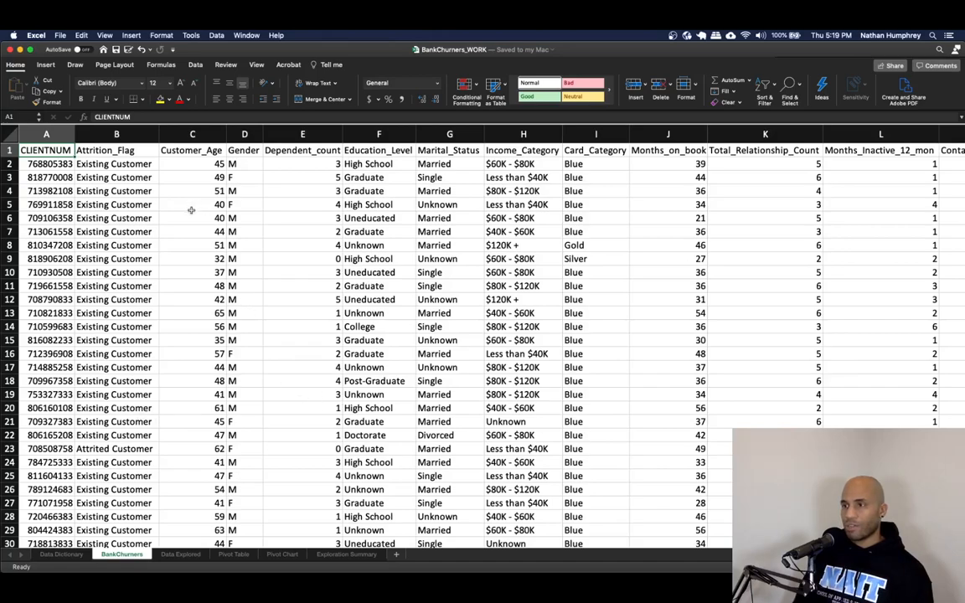
- Create a copy of the BankChurners sheet within the same workbook
right_click(127, 555)
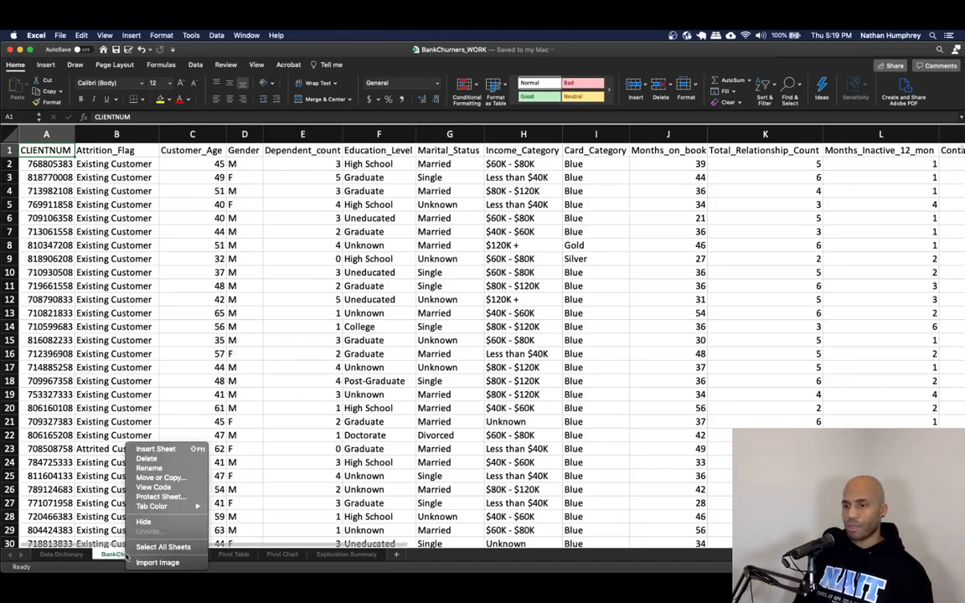
left_click(161, 478)
left_click(136, 532)
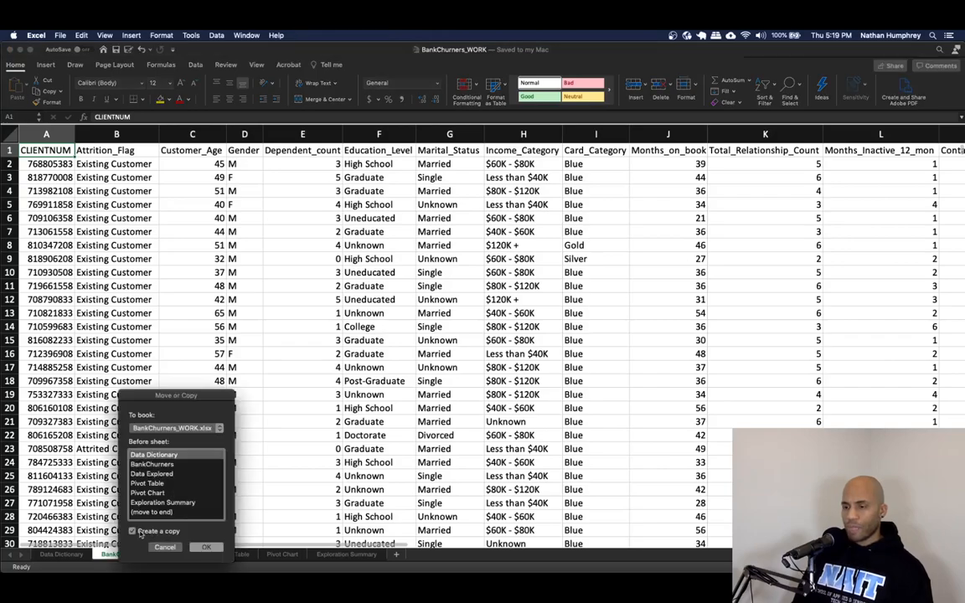
left_click(168, 464)
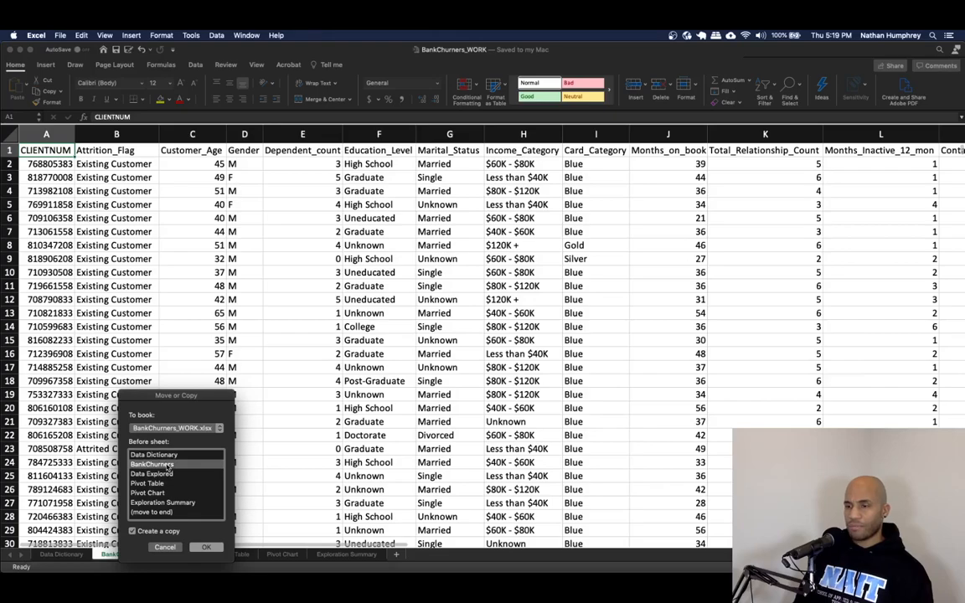
left_click(206, 548)
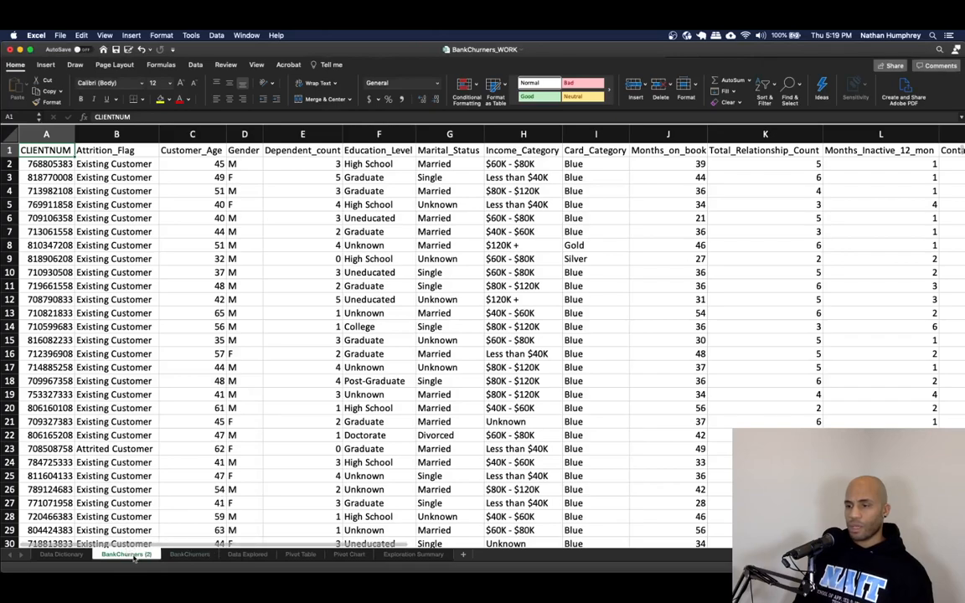
- Move the copied sheet after BankChurners and rename it Data Prep
left_click(189, 555)
left_click_drag(134, 555, 216, 554)
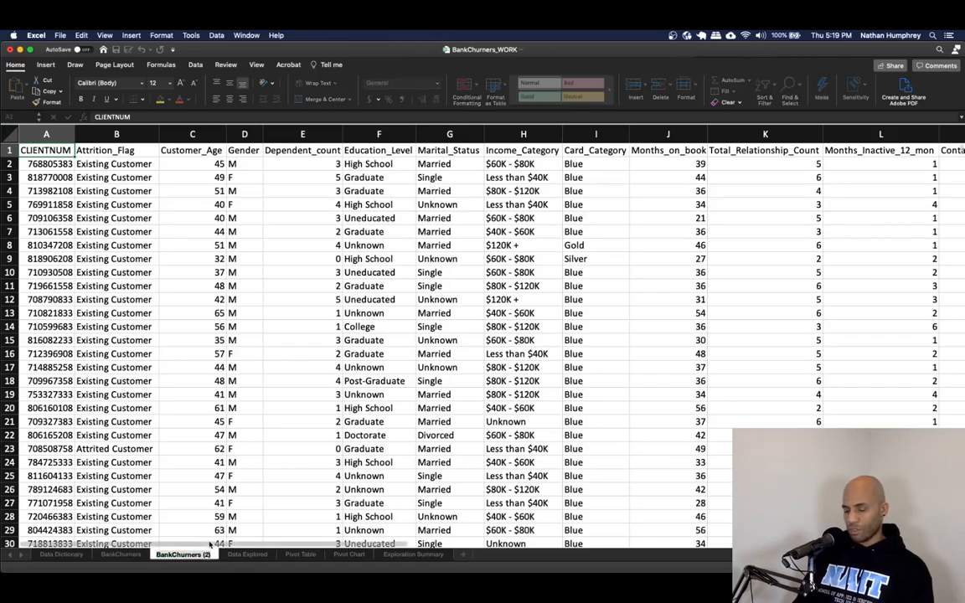
double_click(211, 544)
type("Data Prep")
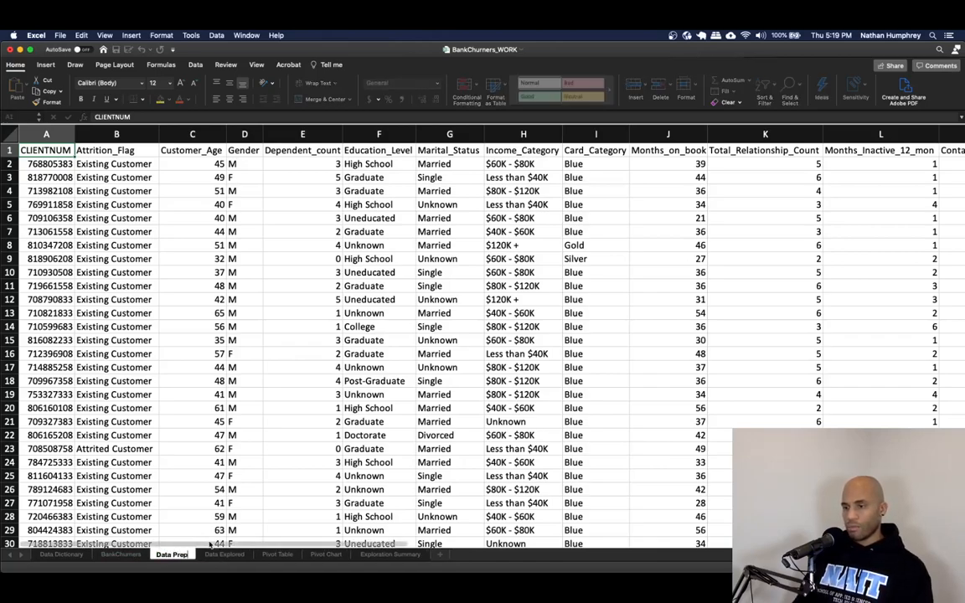
key("Return")
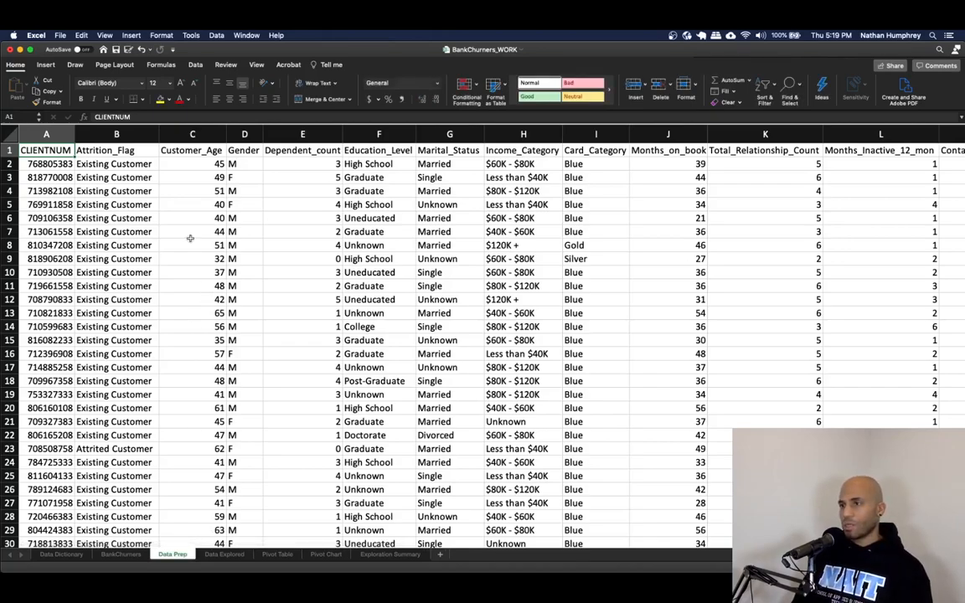
- Insert a new column after Attrition_Flag and title it Attrited
left_click(120, 162)
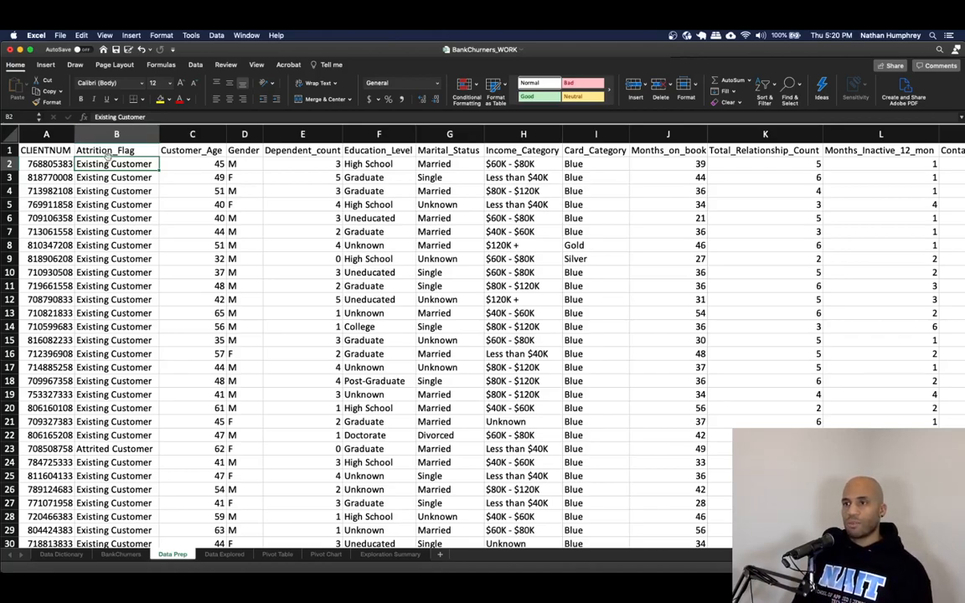
right_click(181, 135)
left_click(200, 181)
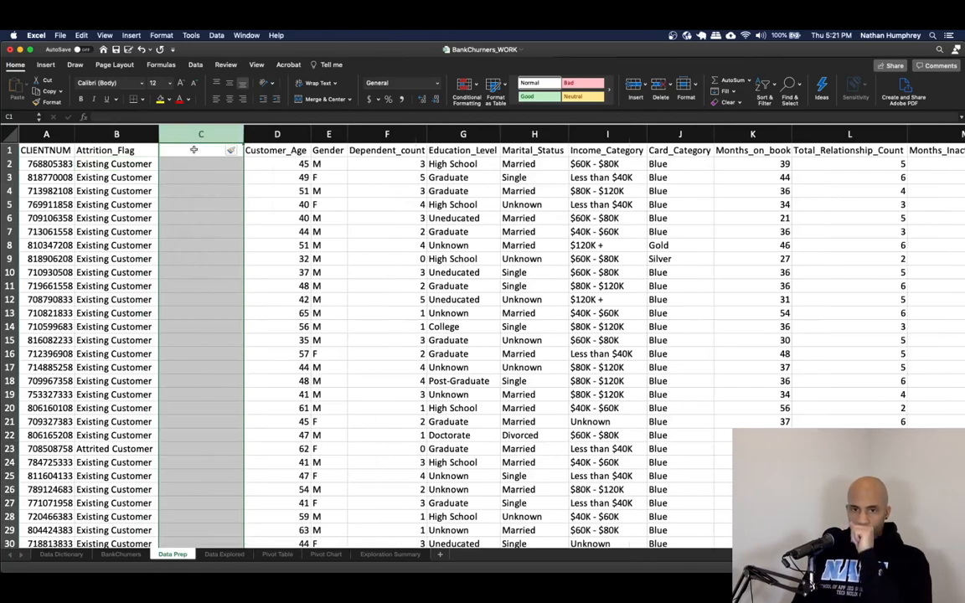
left_click(193, 150)
type("Attrited")
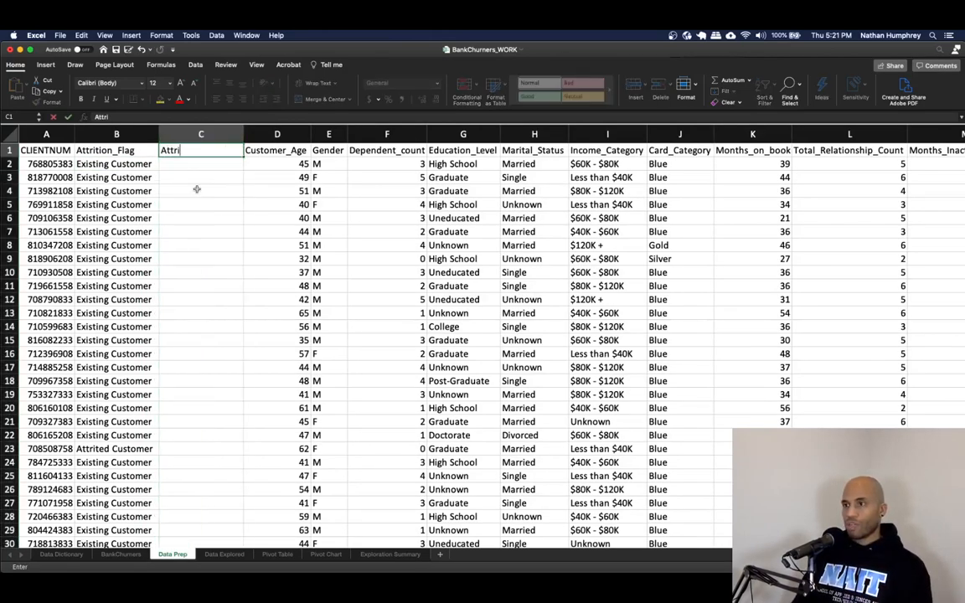
key("Return")
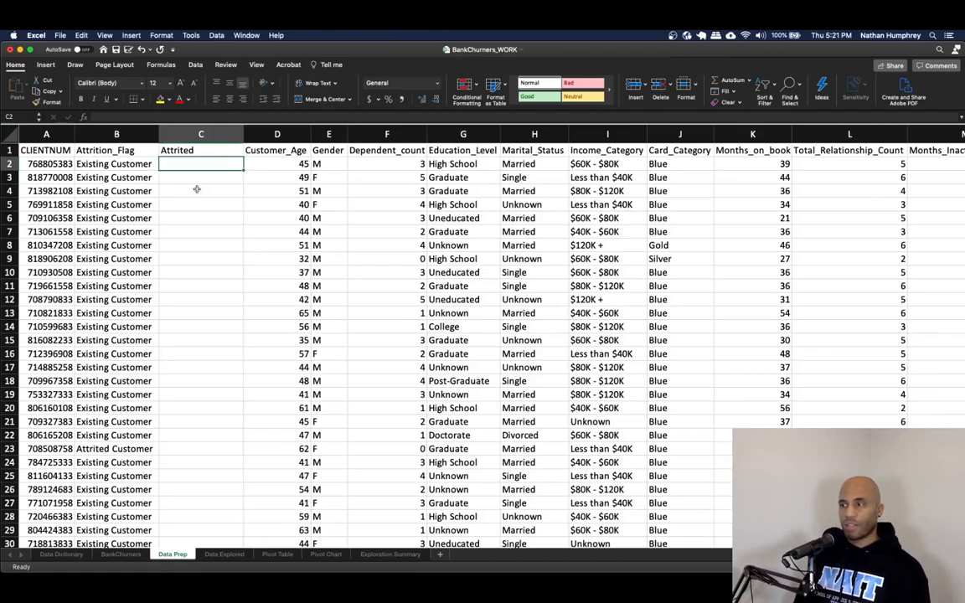
- Enter =IF(B2="Attrited Customer",1,0) in the first Attrited cell
key("Left")
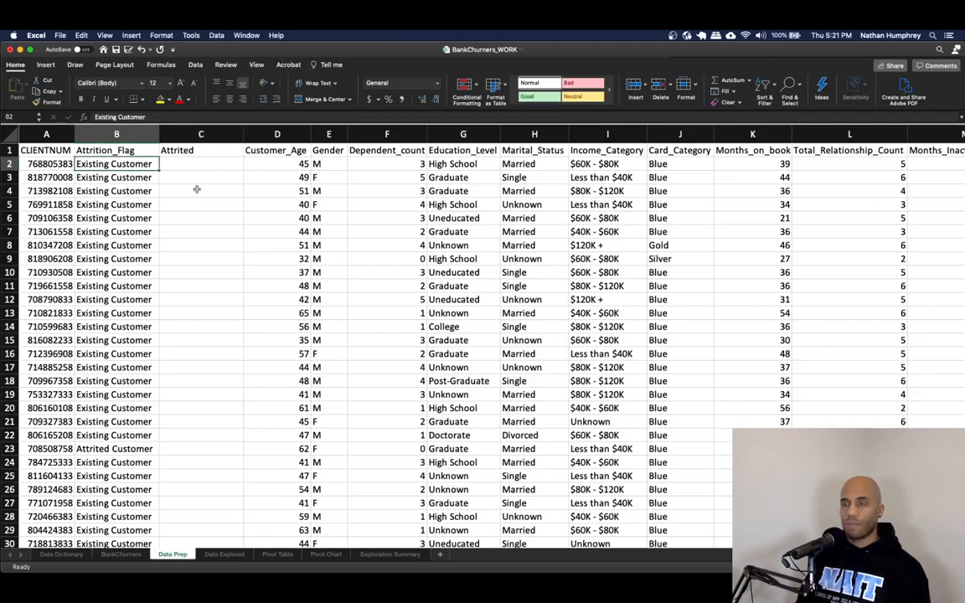
key("Right")
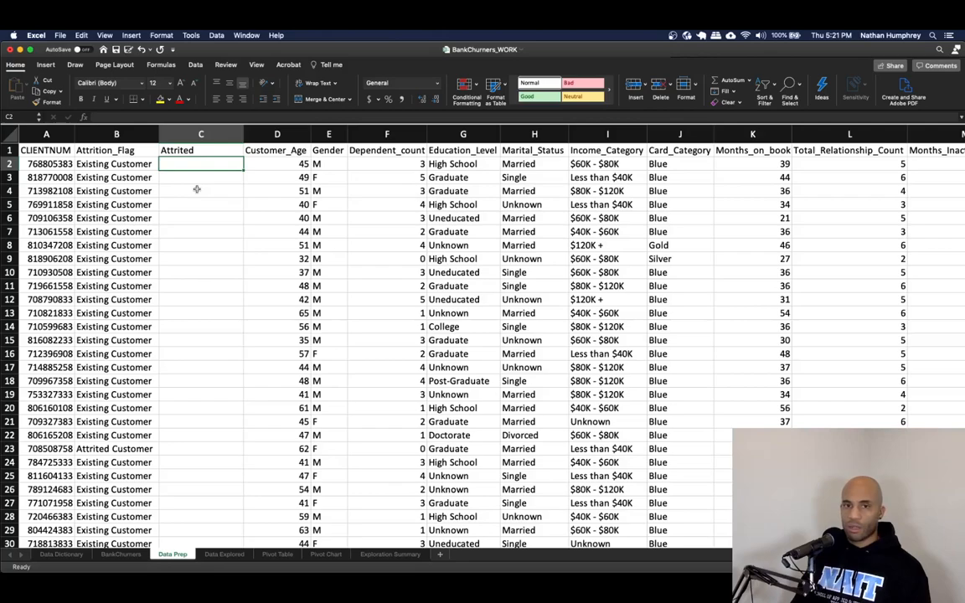
type("=IF")
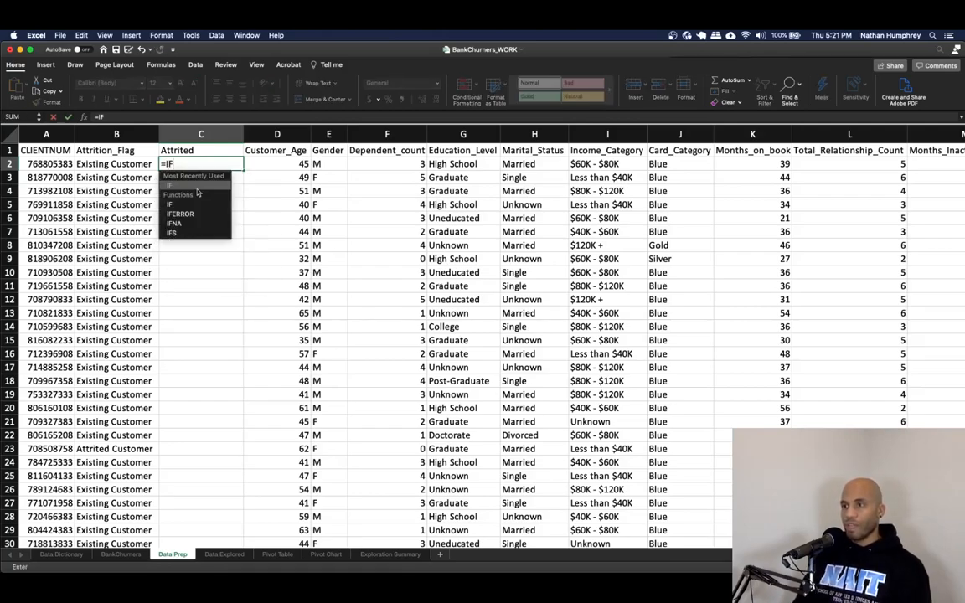
type("(")
key("Left")
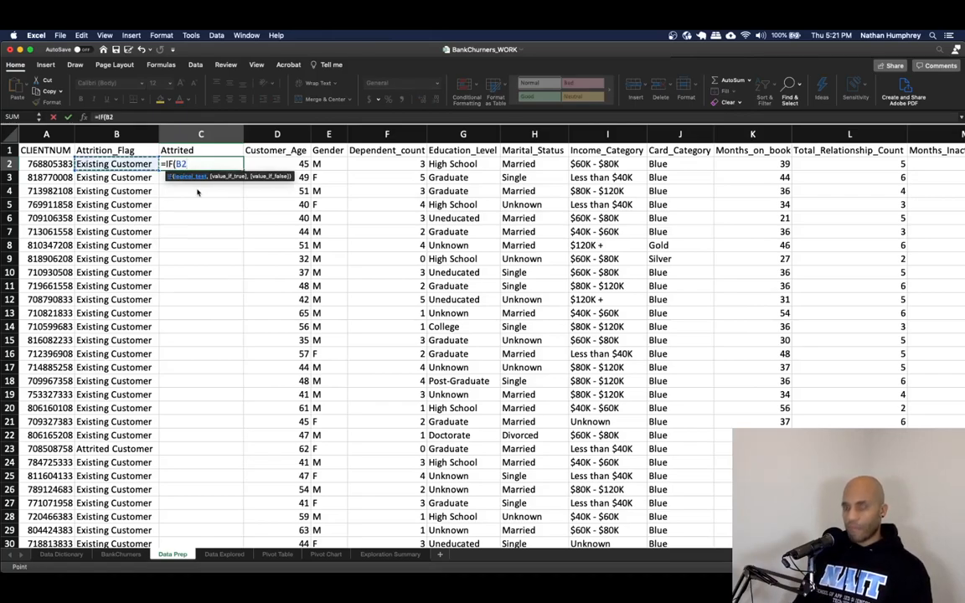
type("=\"Atti")
type("ited Customer\",1")
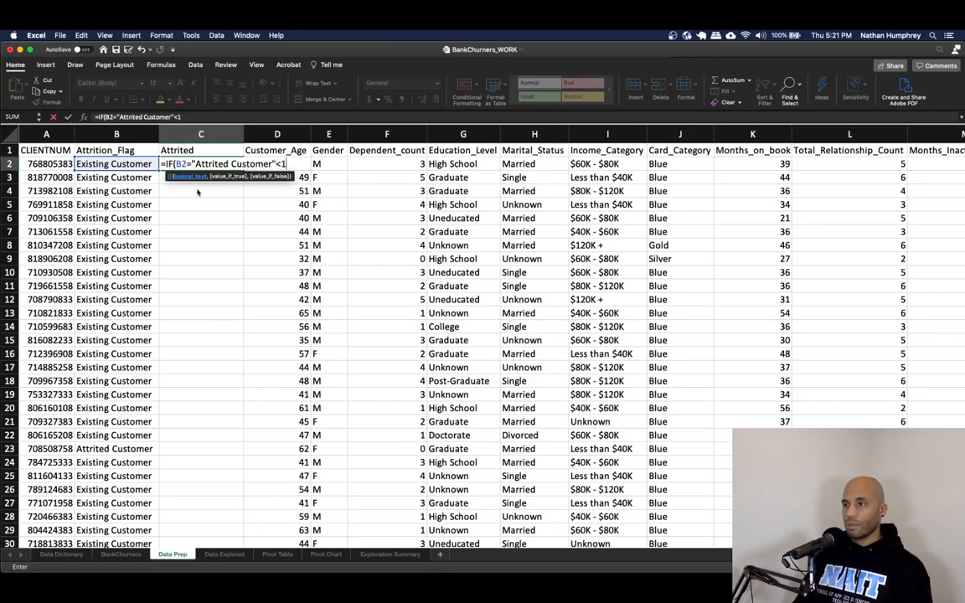
type(",0")
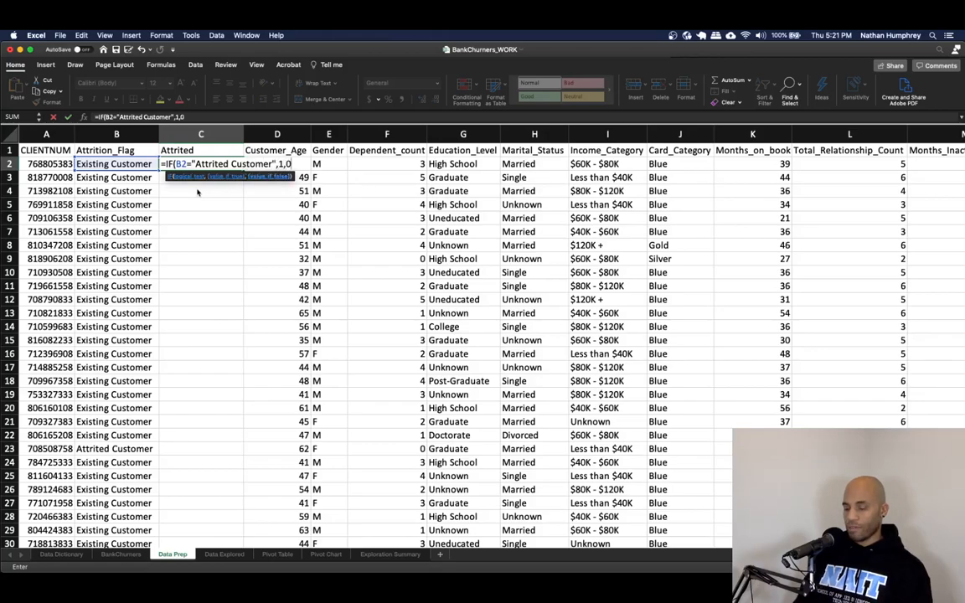
type(")")
key("Return")
key("Up")
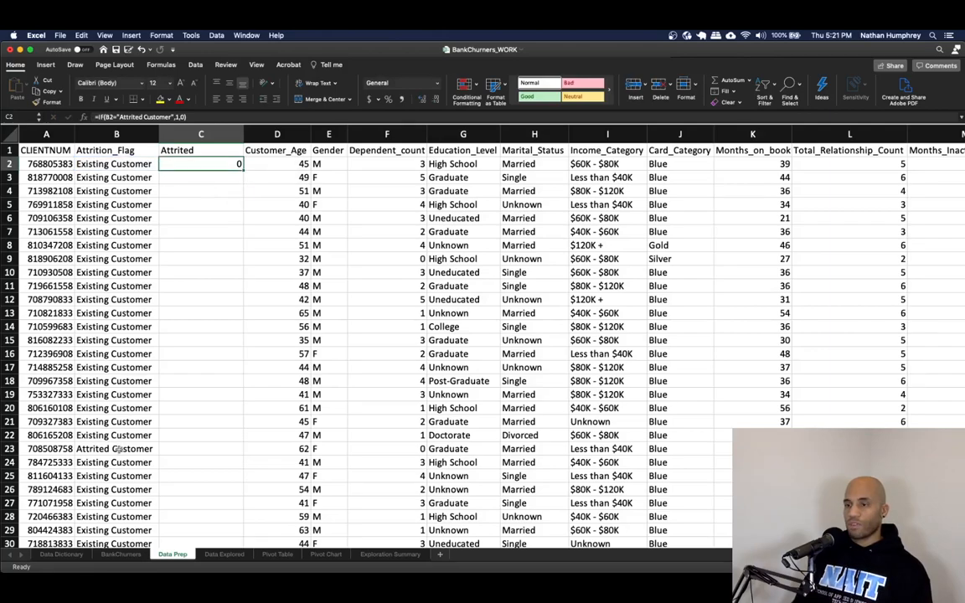
- Fill the Attrited formula down the whole column and spot-check the results
double_click(242, 168)
left_click(217, 440)
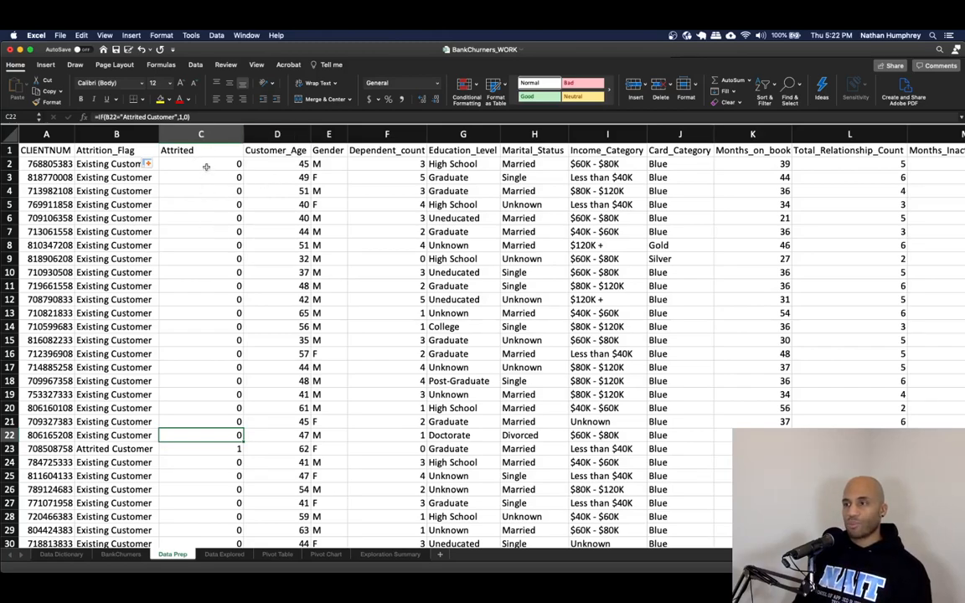
left_click_drag(210, 164, 205, 394)
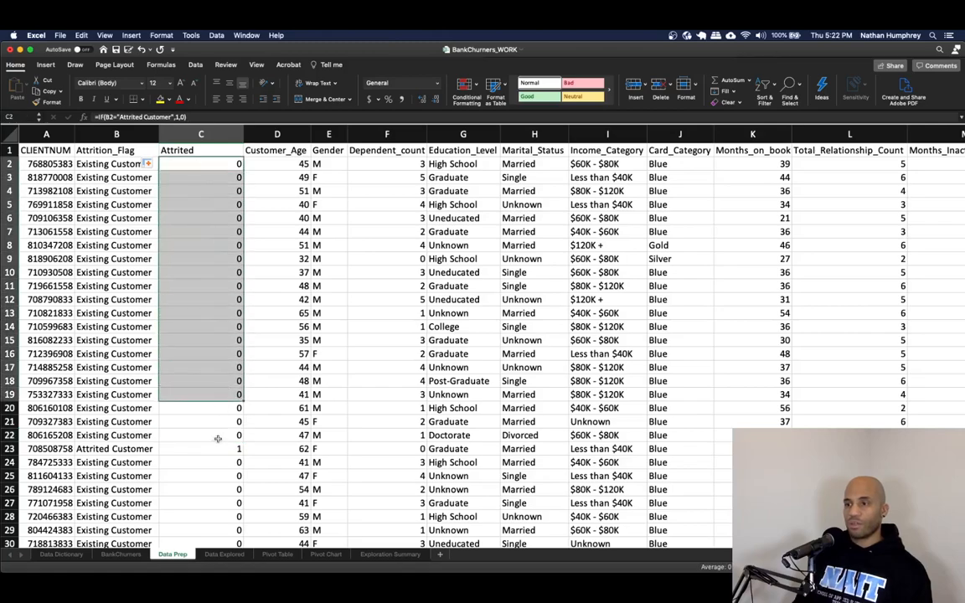
left_click(212, 448)
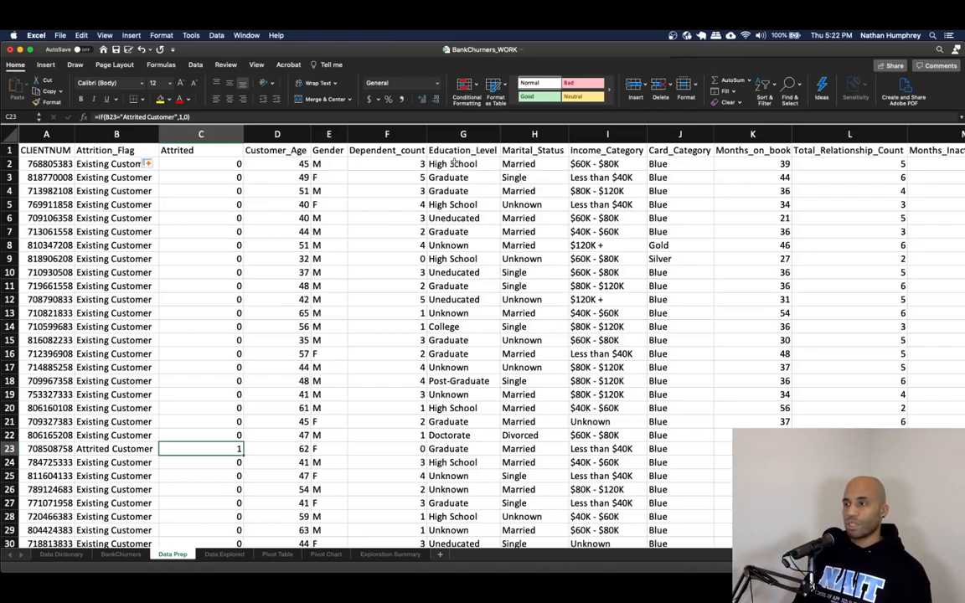
left_click(212, 159)
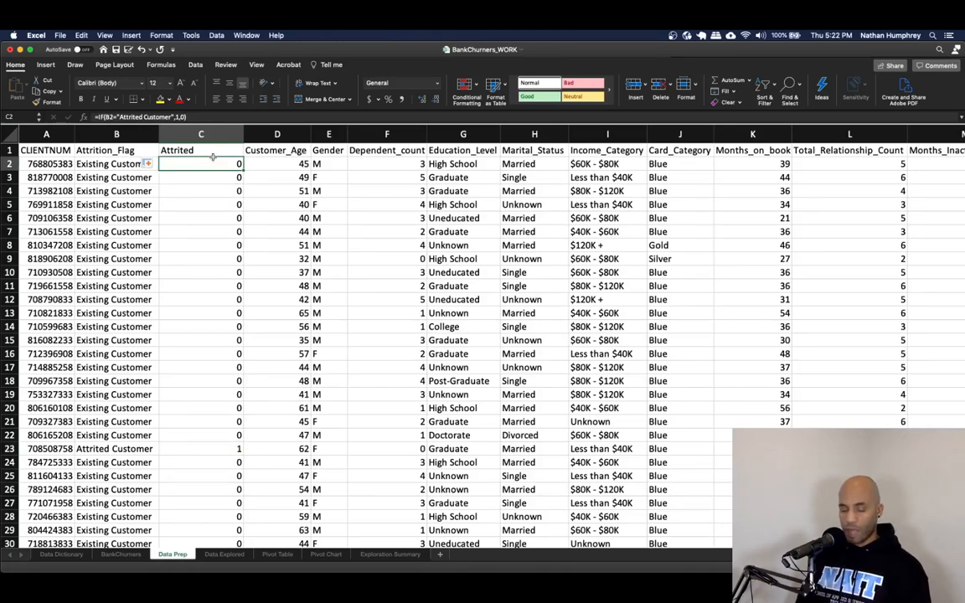
- Copy the entire Attrited column and paste it back over itself as values only
key("super+shift+Down")
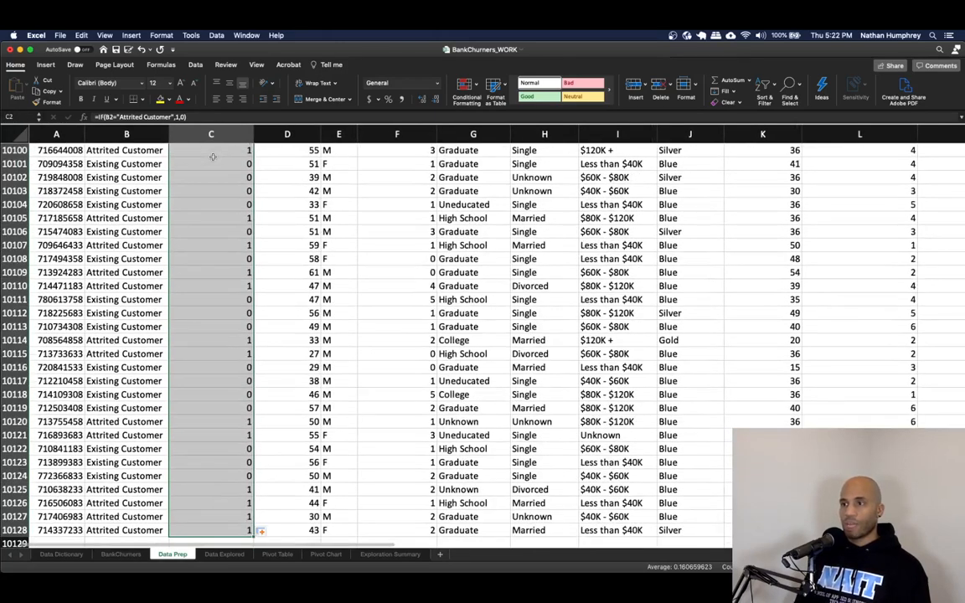
key("super+c")
key("ctrl+BackSpace")
right_click(201, 166)
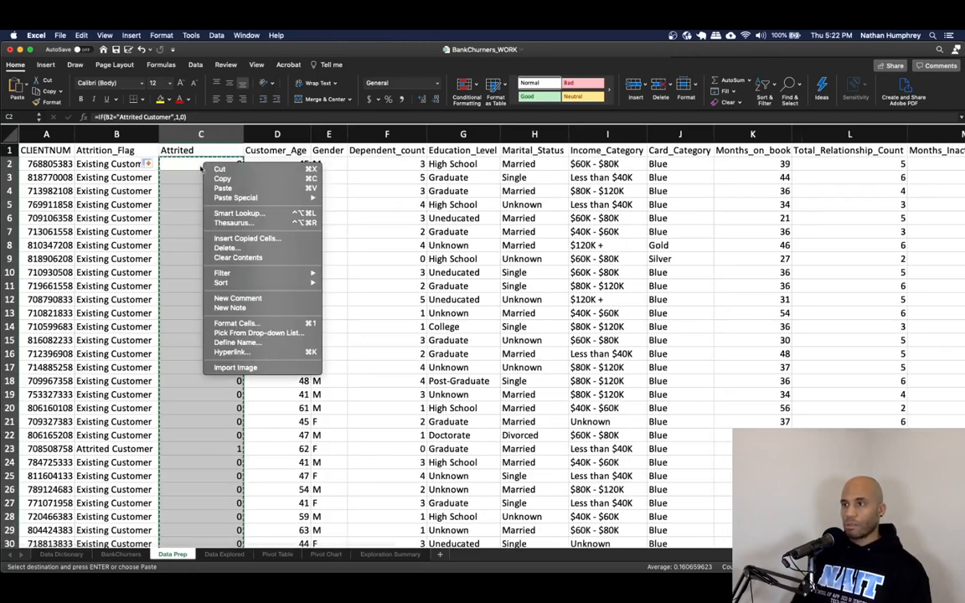
mouse_move(276, 198)
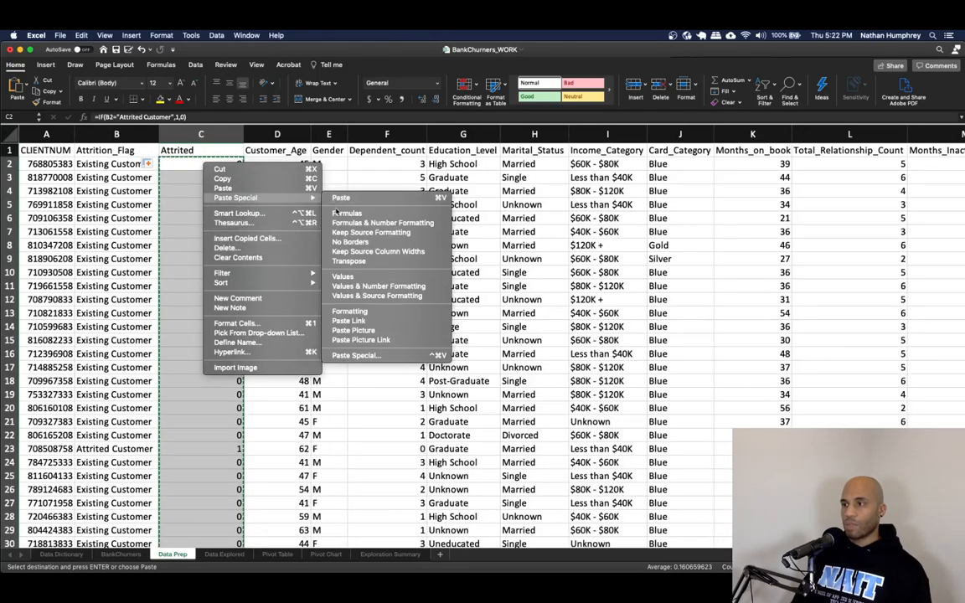
left_click(343, 277)
left_click(214, 190)
left_click(208, 168)
key("Escape")
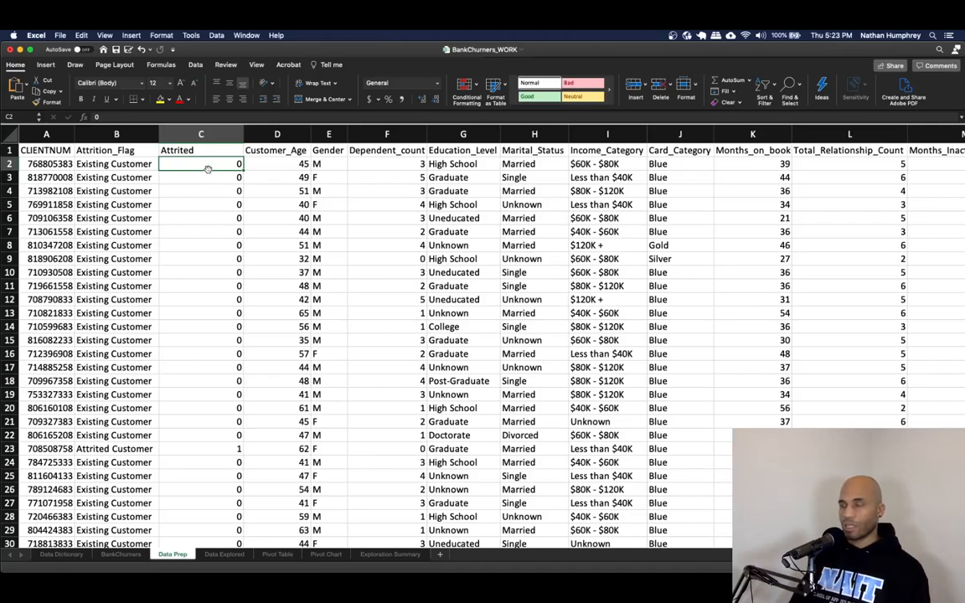
- Insert a new column after Gender and label it F
left_click(255, 146)
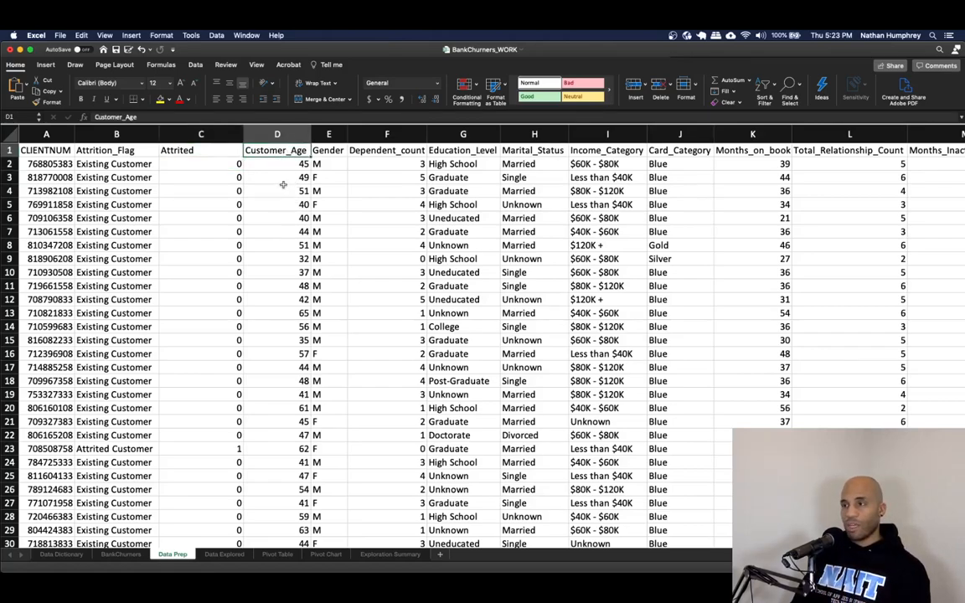
left_click(322, 149)
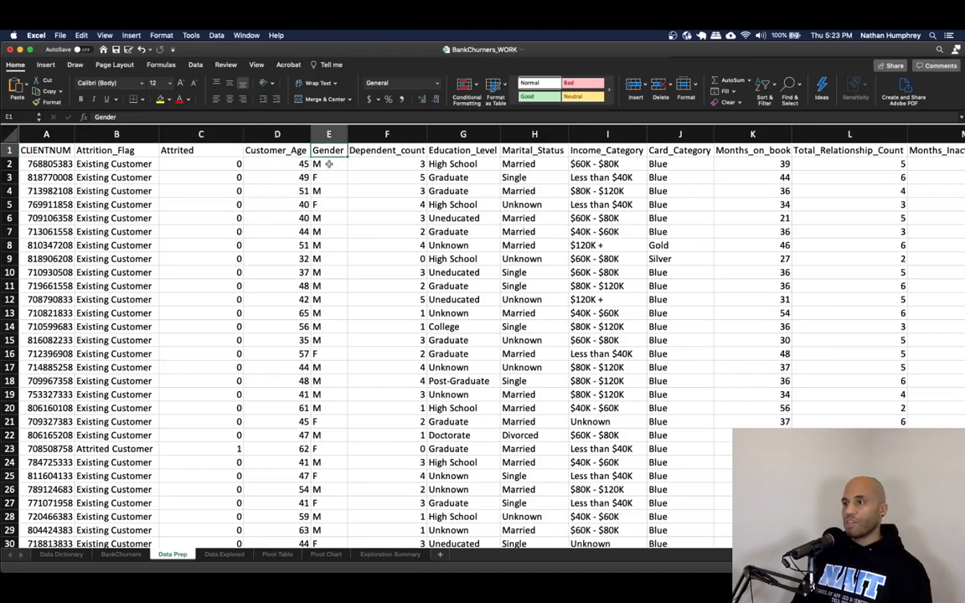
left_click(329, 164)
left_click(369, 134)
right_click(363, 134)
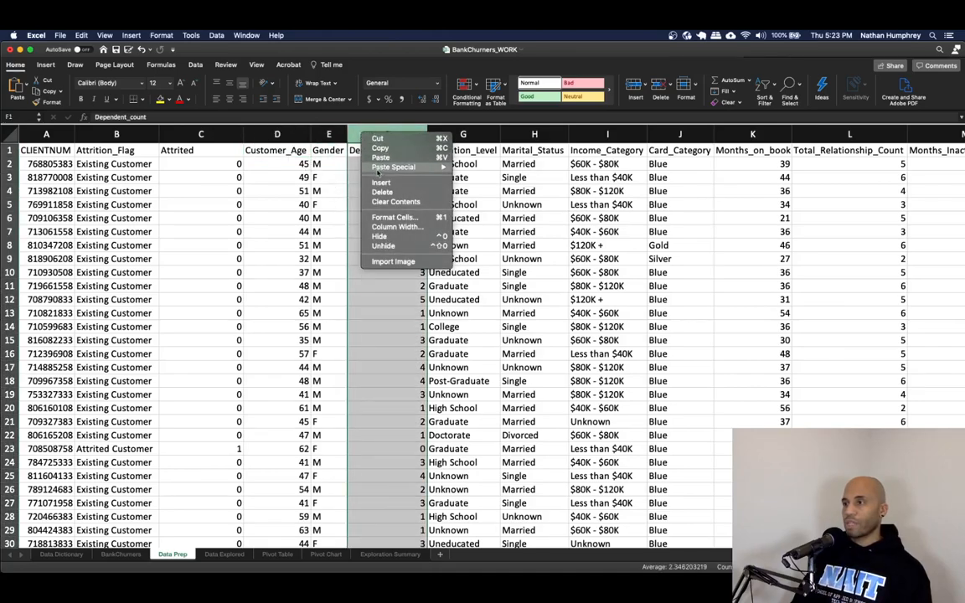
left_click(380, 182)
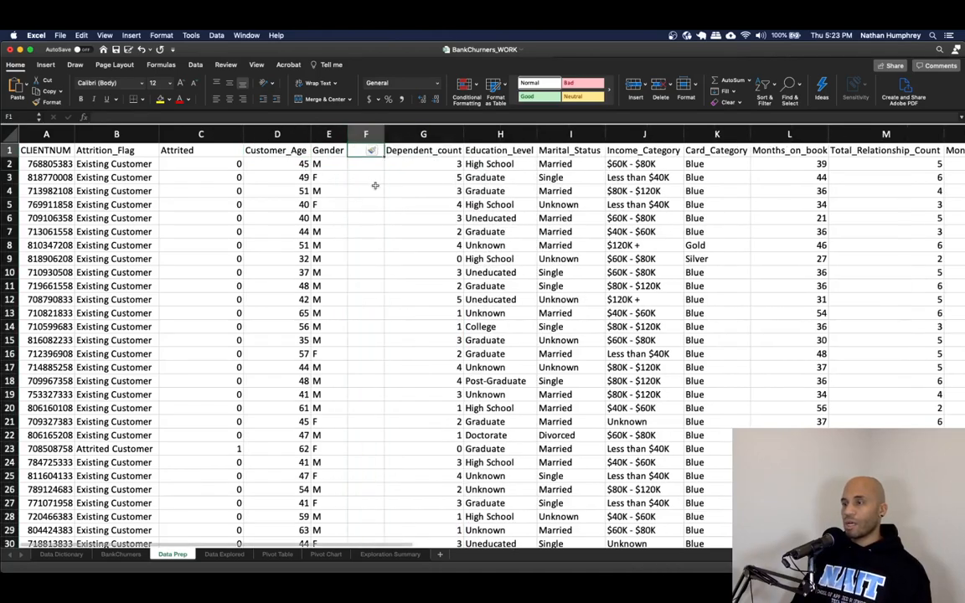
type("F")
- Enter =IF(E2="F",1,0) in the first cell of the F column and fill it down the whole column
left_click(366, 165)
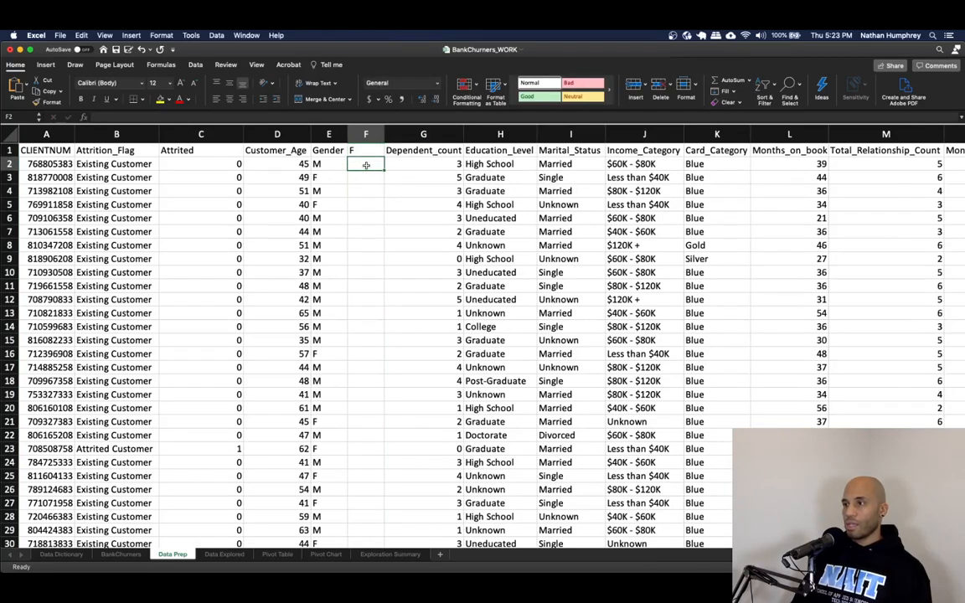
type("=IF(")
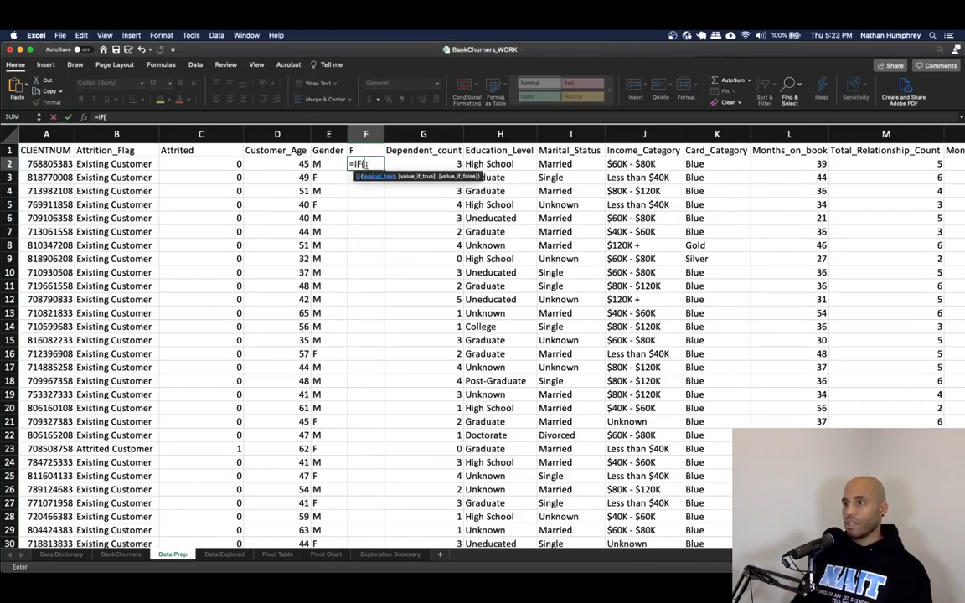
type("E2=\"")
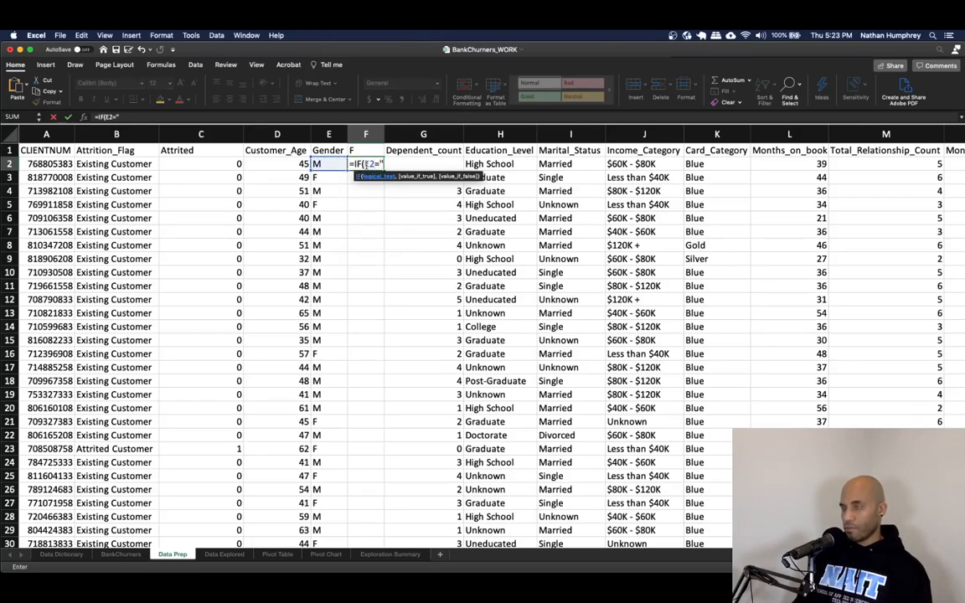
type("F\",1,0)")
key("Return")
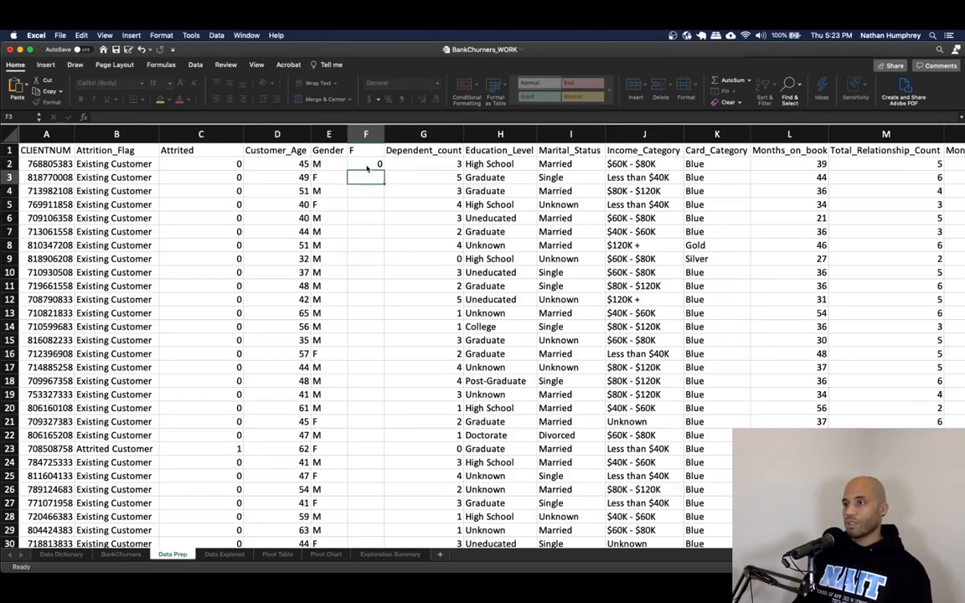
left_click(373, 165)
double_click(382, 171)
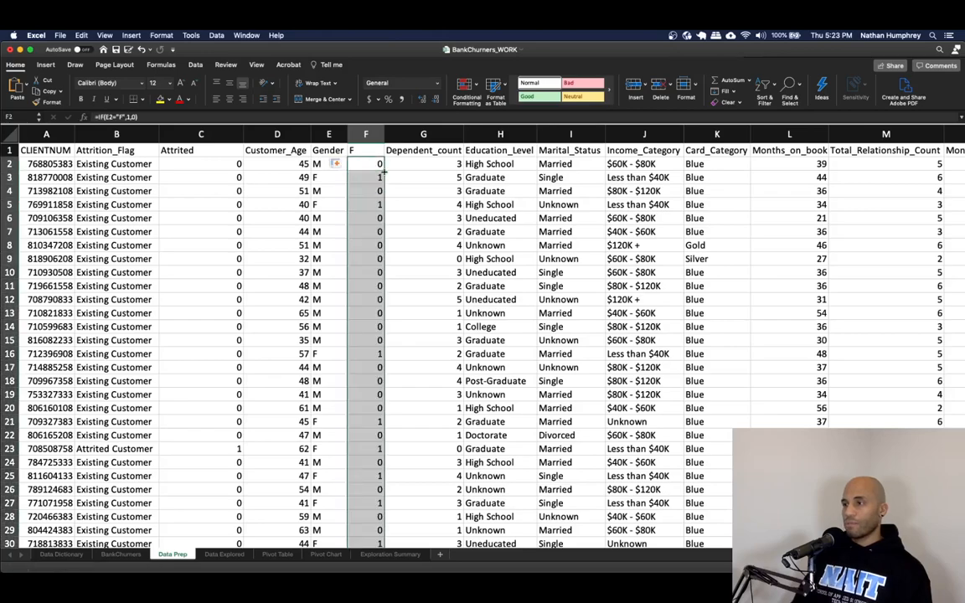
- Copy the F column, paste it back over itself as values only, and spot-check the flag cells
key("super+c")
right_click(379, 172)
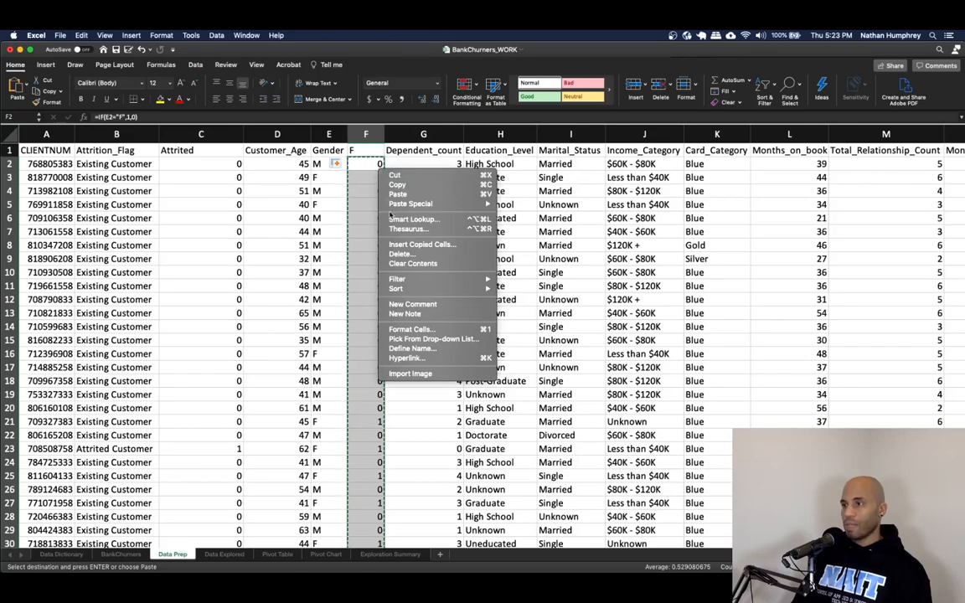
mouse_move(419, 204)
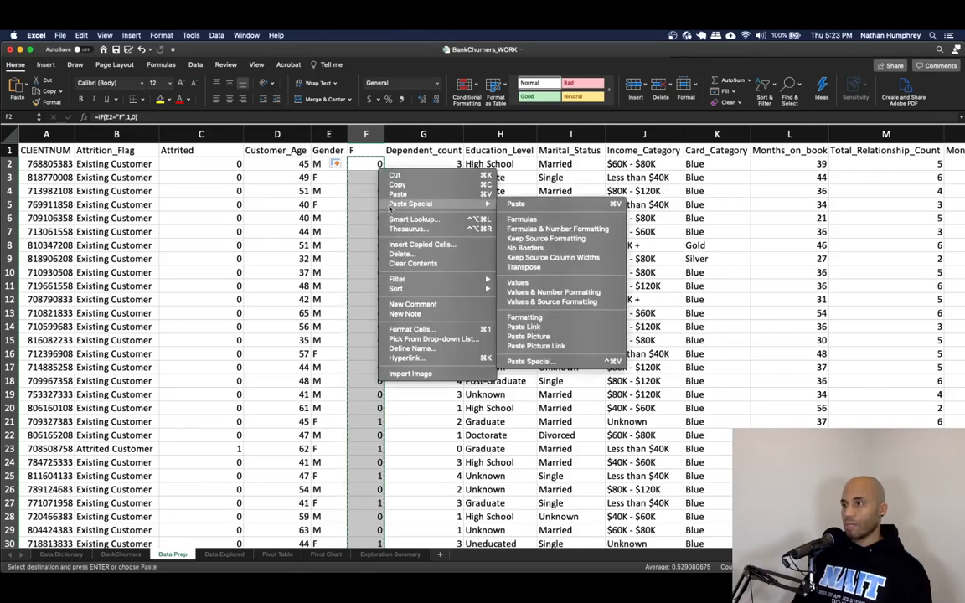
left_click(520, 283)
left_click(425, 216)
left_click(399, 176)
key("Escape")
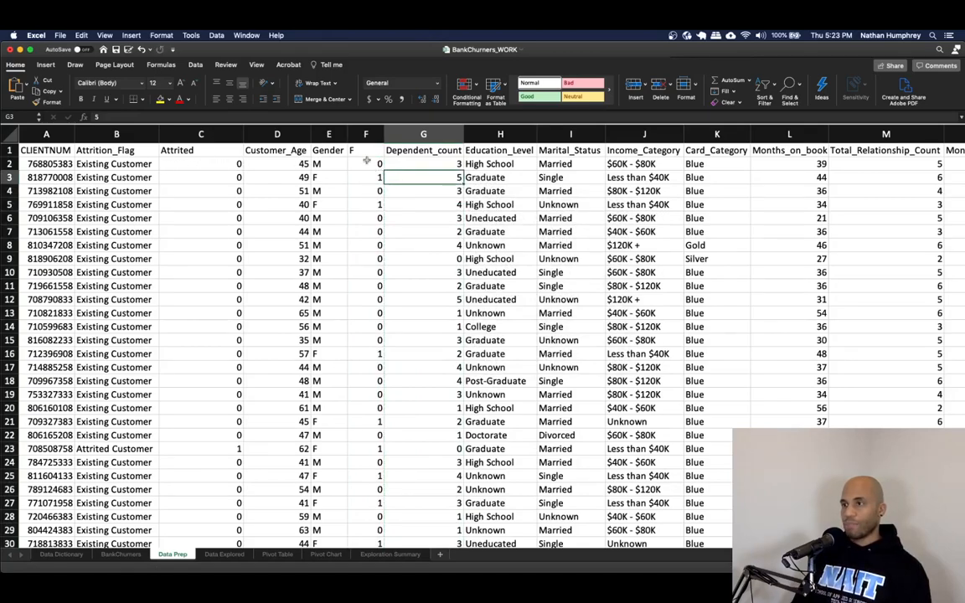
left_click(233, 164)
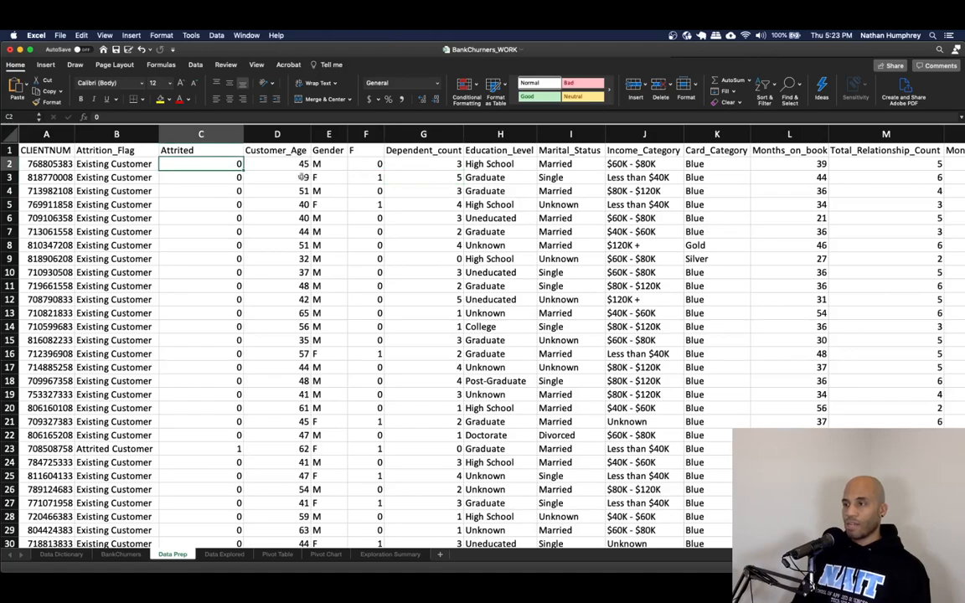
left_click(369, 164)
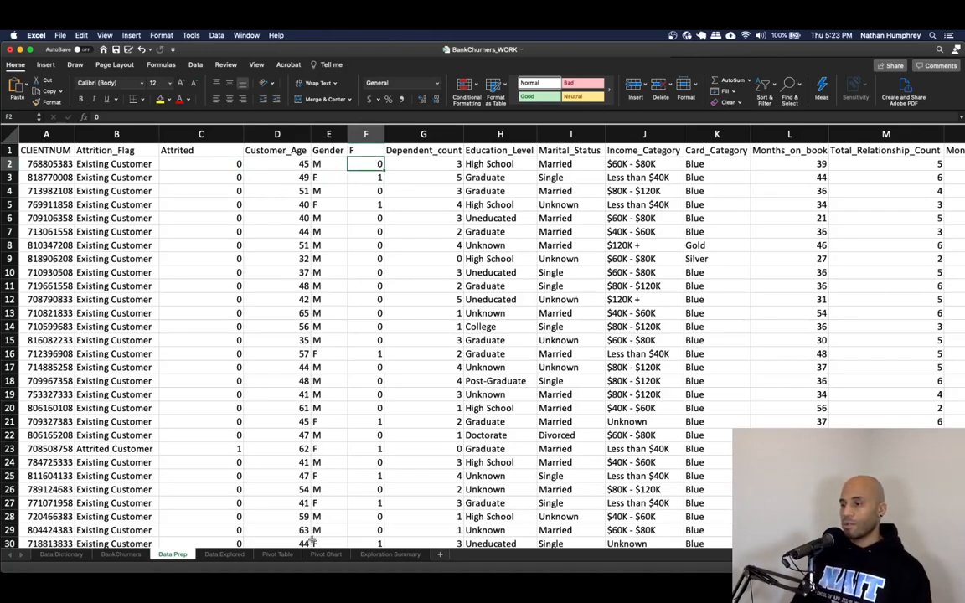
- Insert a new column before Marital_Status, label it Education_Level_Score, and widen it to fit the header
scroll(182, 536, "right", 4)
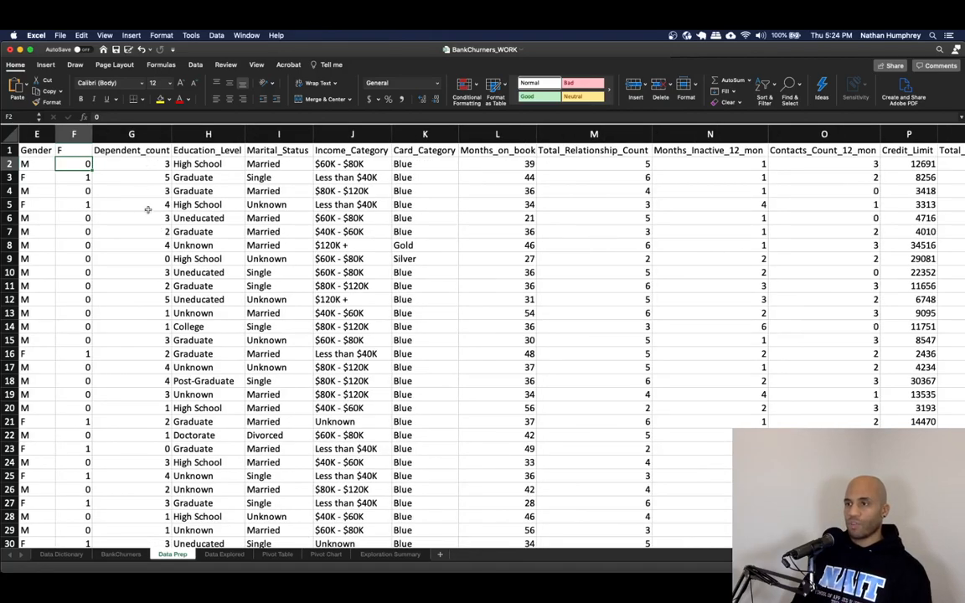
left_click_drag(244, 134, 260, 134)
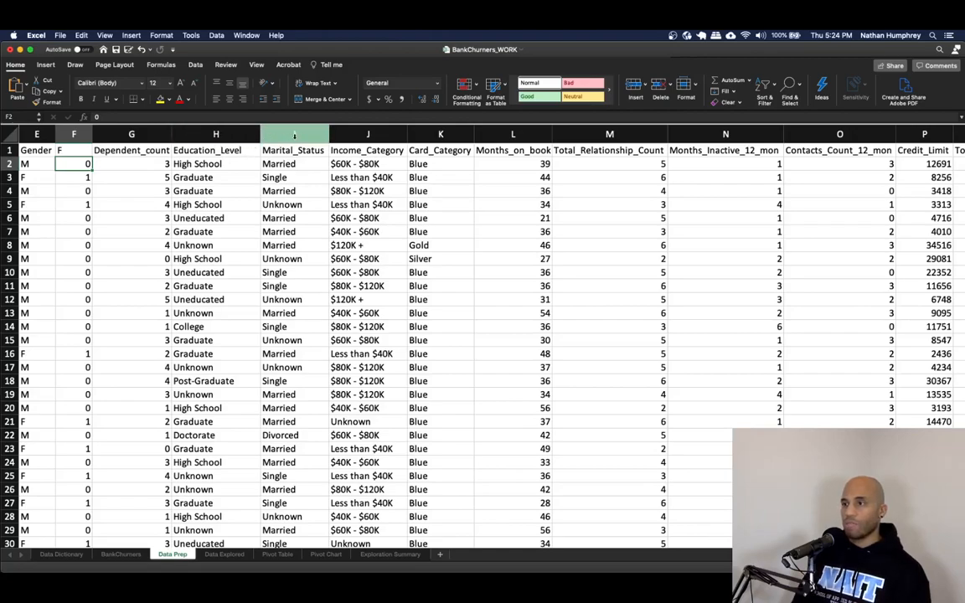
right_click(295, 136)
left_click(313, 184)
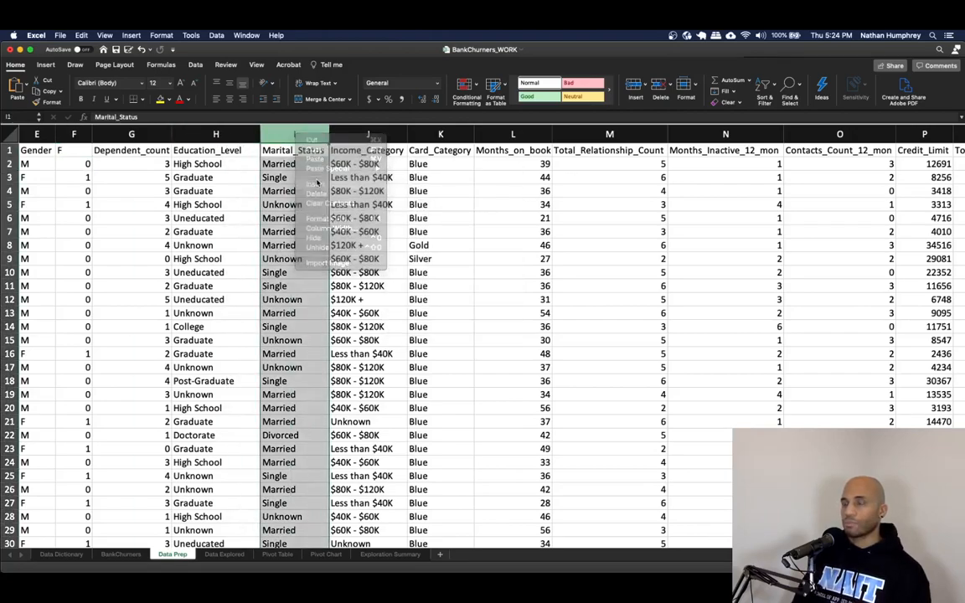
left_click(297, 152)
type("Education_Level-_Score")
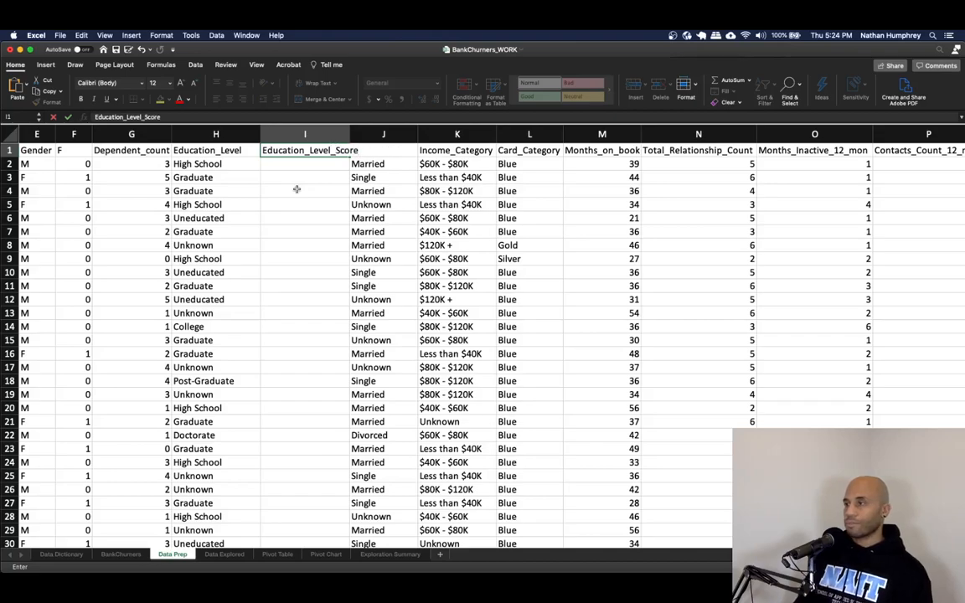
key("Return")
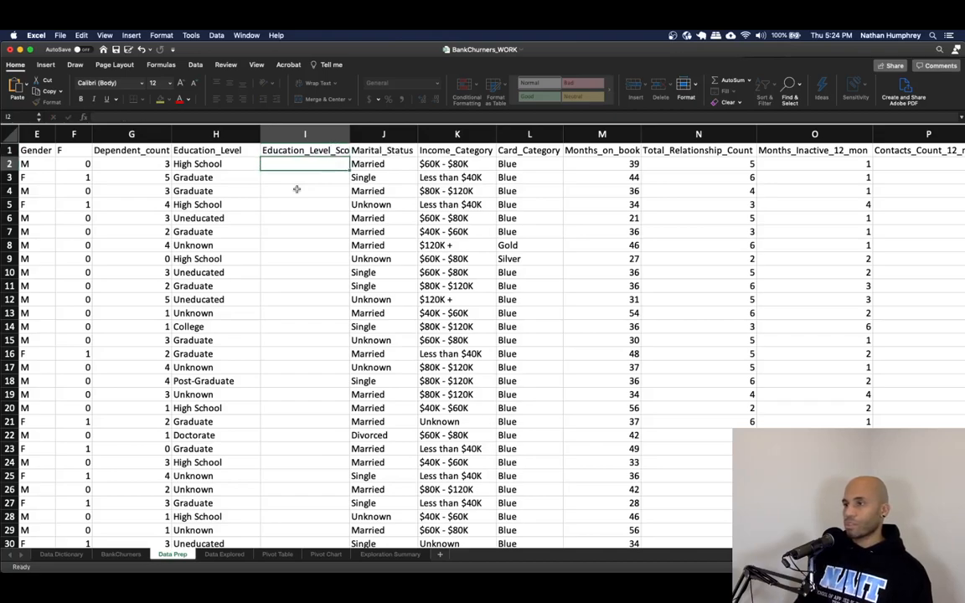
double_click(350, 138)
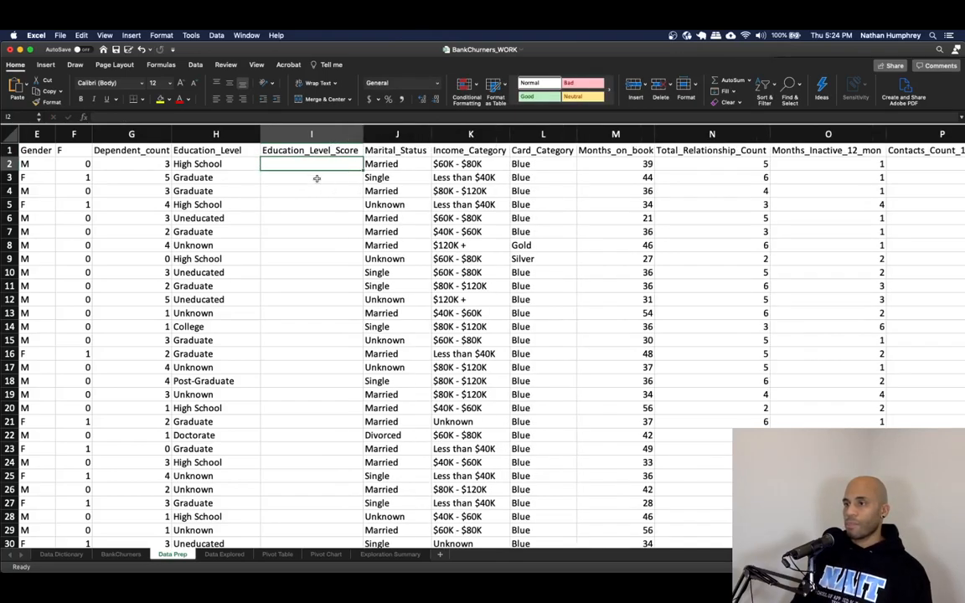
- Review the education level categories listed in the Exploration Summary sheet, then return to the Data Prep sheet
left_click(221, 166)
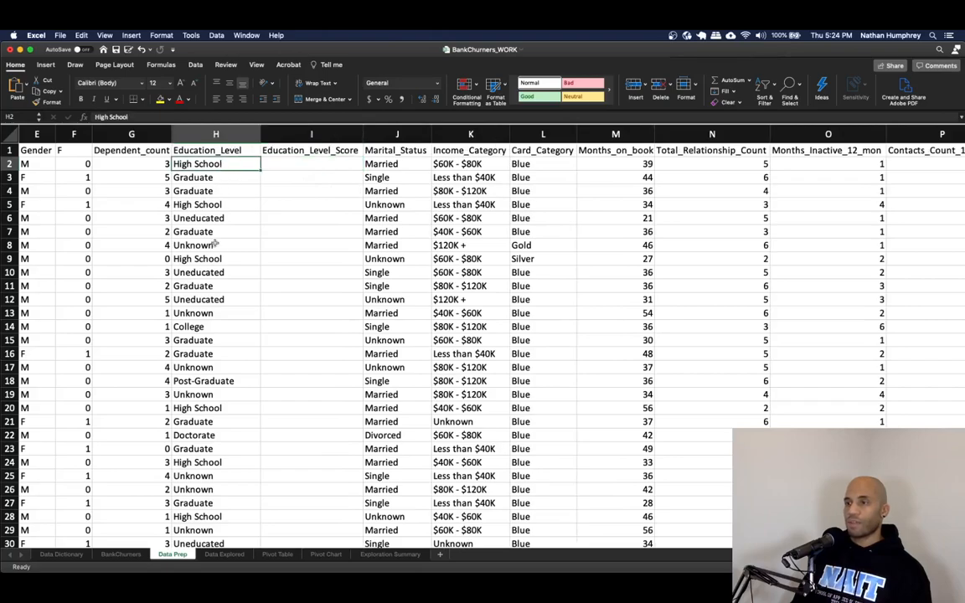
left_click(366, 552)
left_click_drag(132, 155, 139, 201)
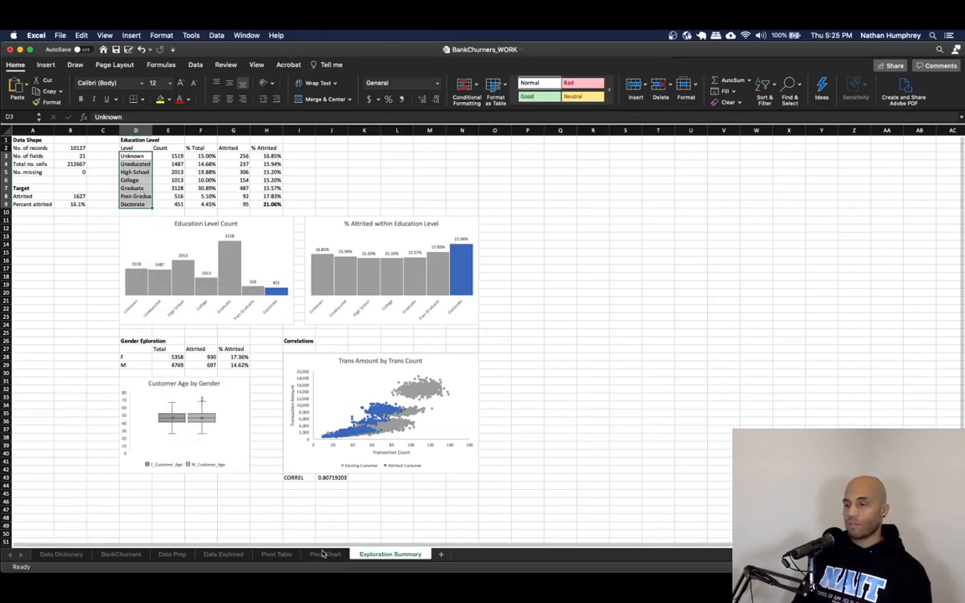
left_click(224, 553)
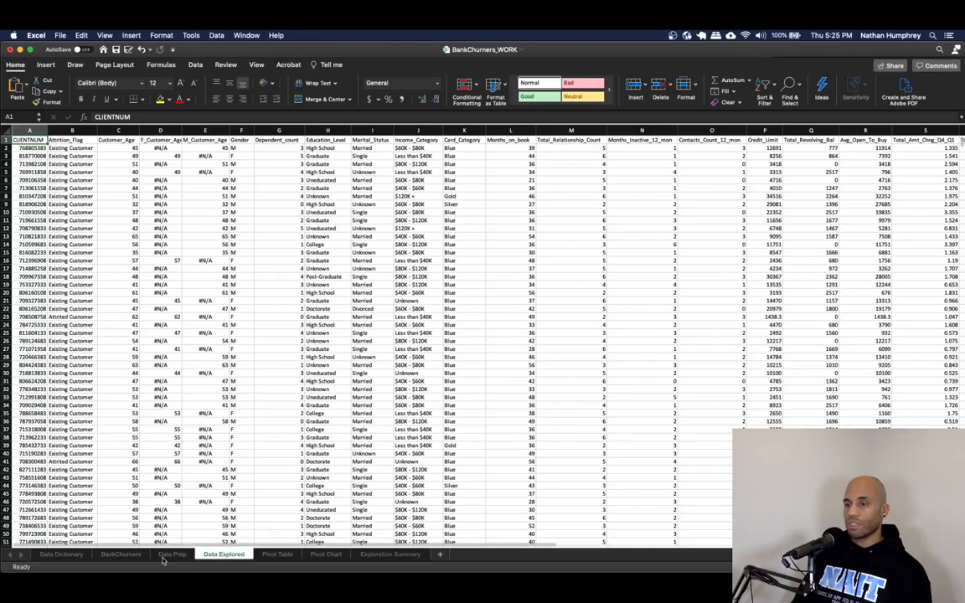
left_click(167, 555)
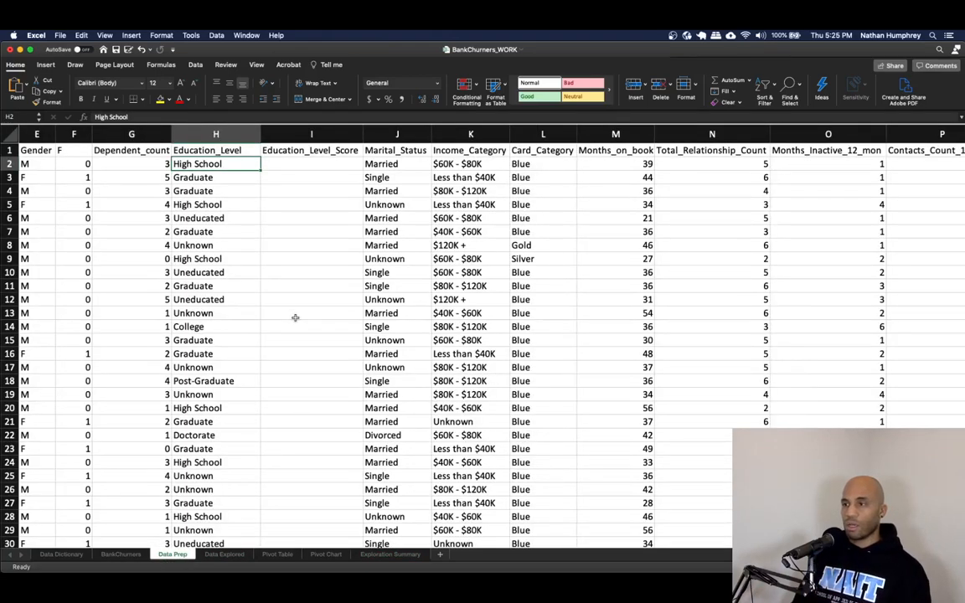
left_click(282, 168)
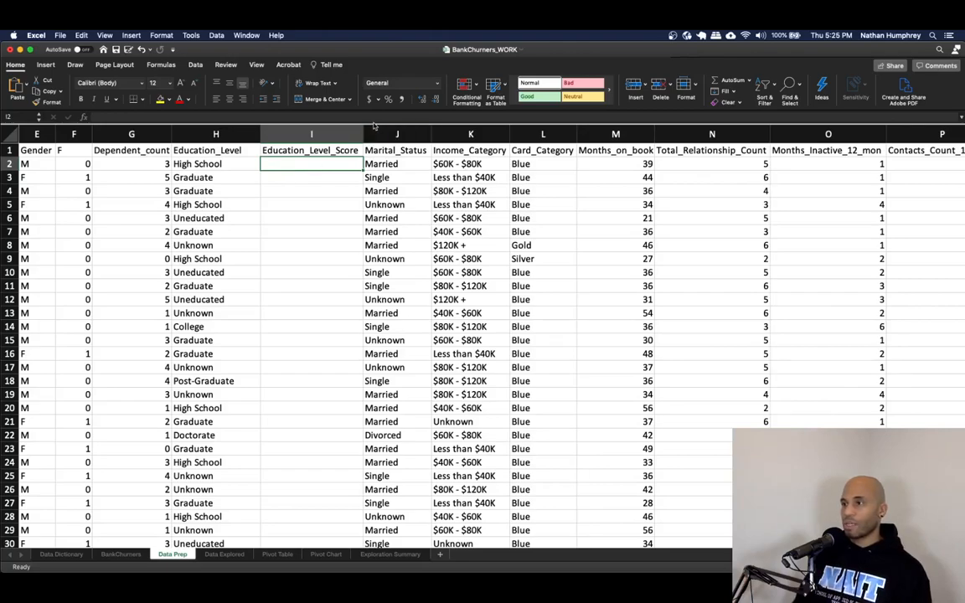
- Start a nested IF in the first Education_Level_Score cell scoring "Unknown" as 0 and "Uneducated" as 1
left_click_drag(340, 126, 379, 136)
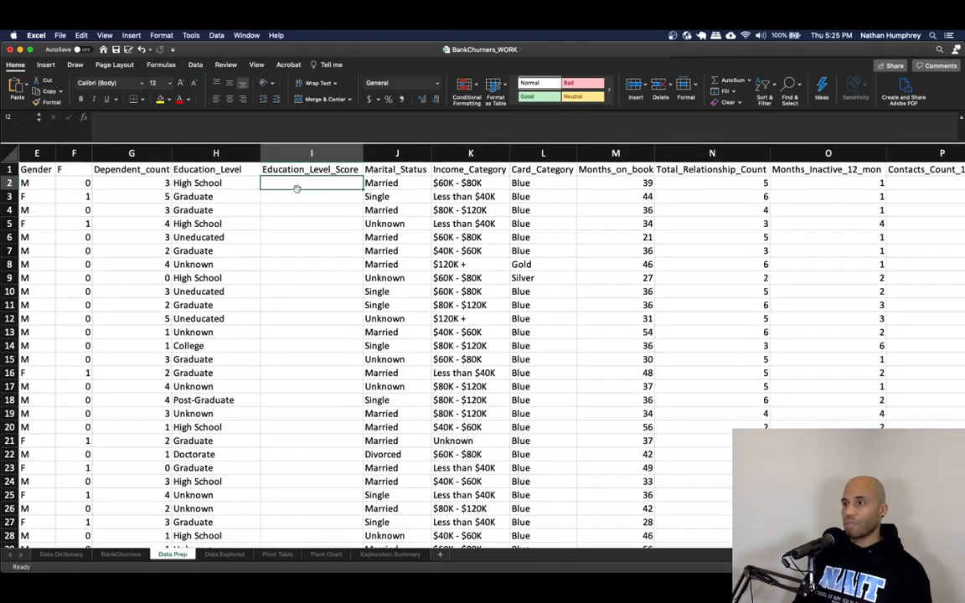
type("=IF(")
key("Left")
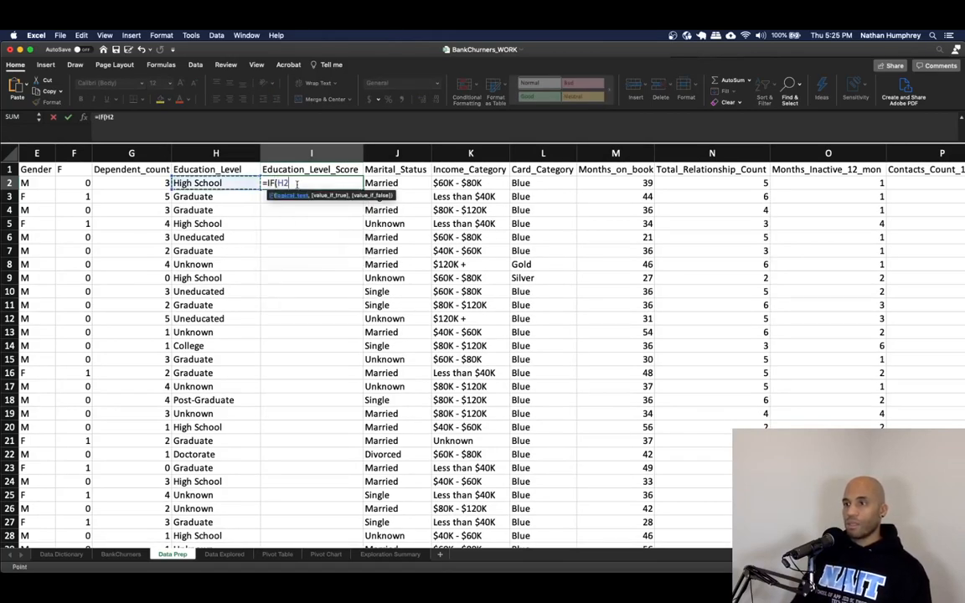
type("=")
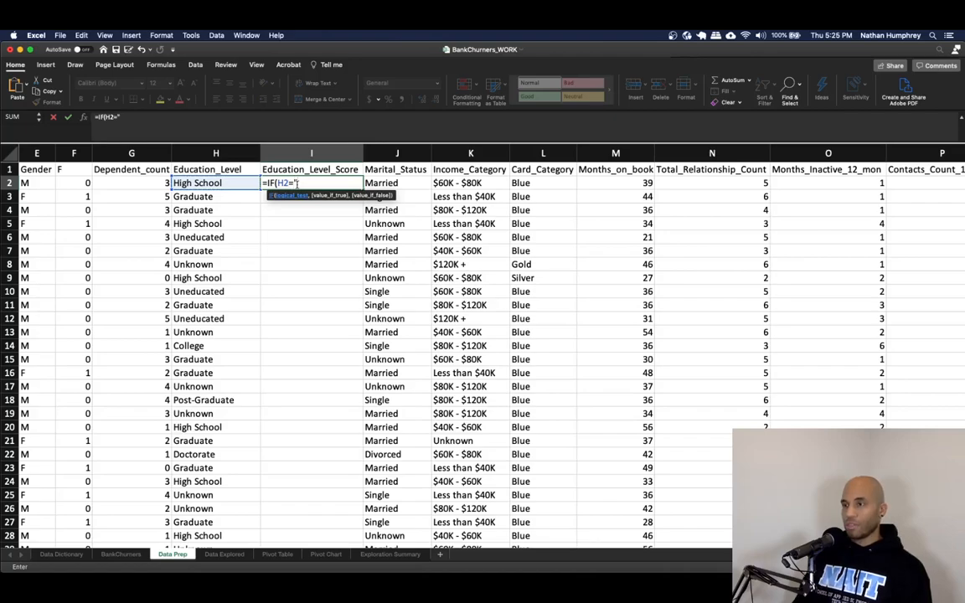
type("\"Unknown")
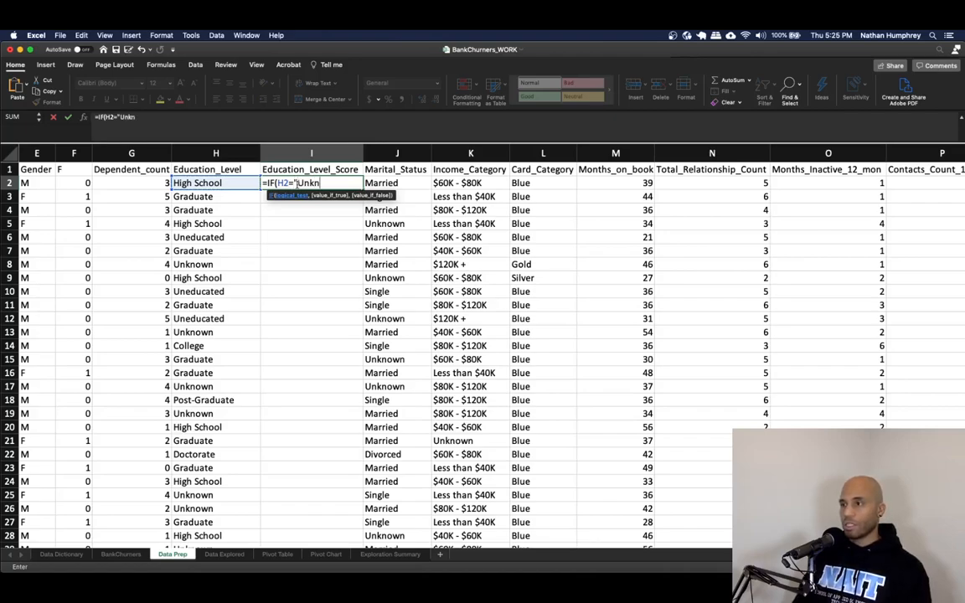
key("BackSpace")
key("BackSpace")
key("BackSpace")
type("own\",0")
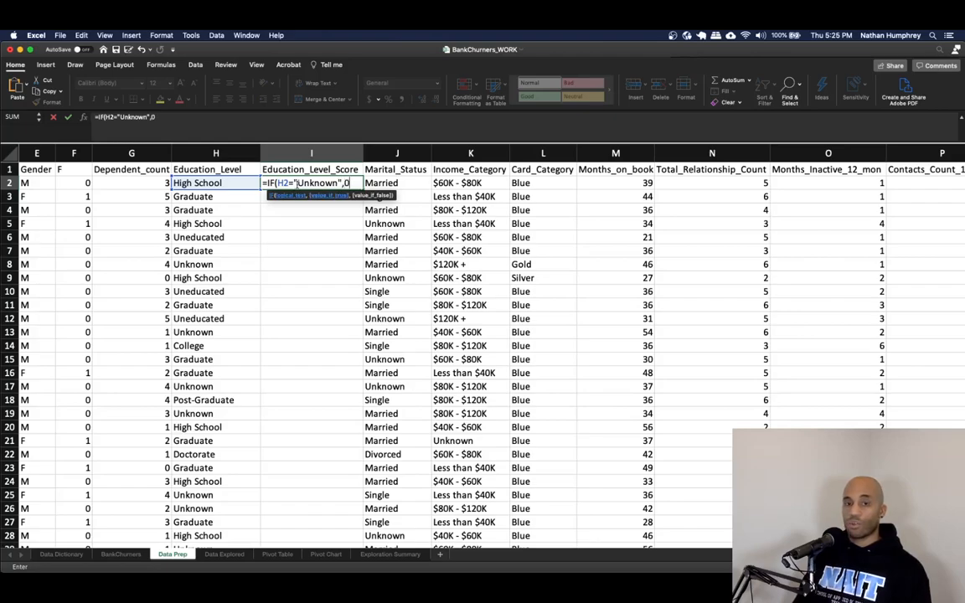
type(",")
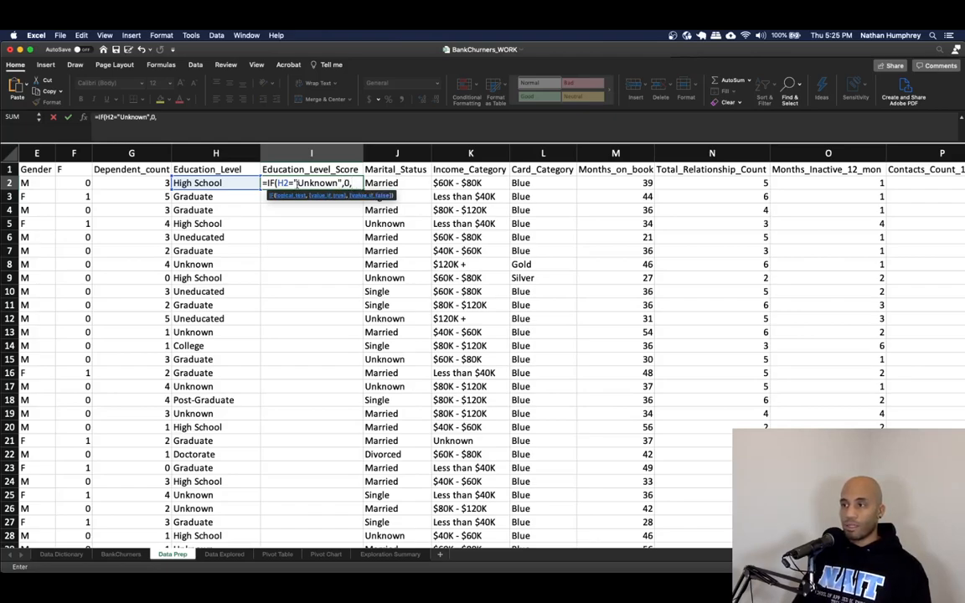
type("IF(")
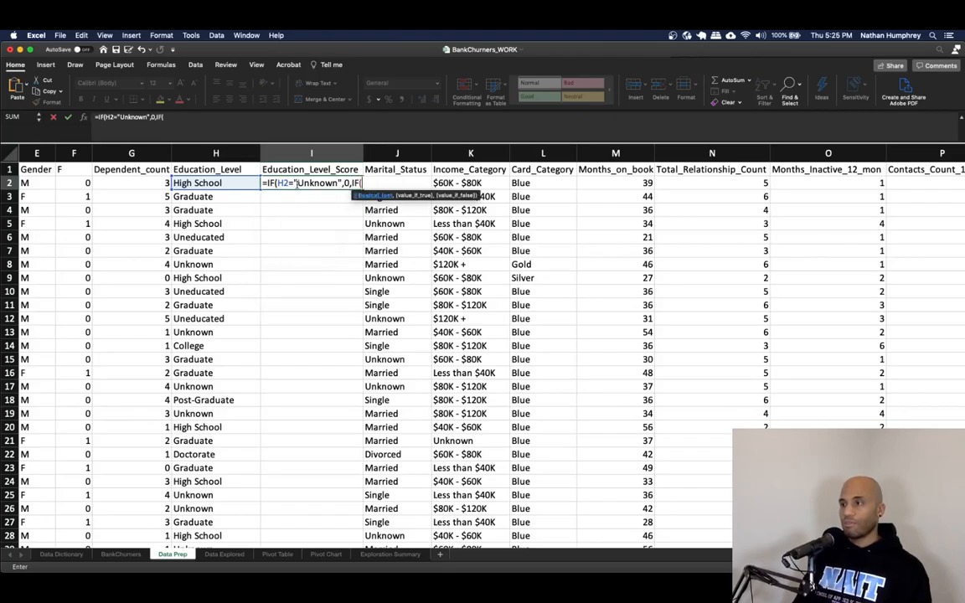
type("H2")
type("=\"Unedu")
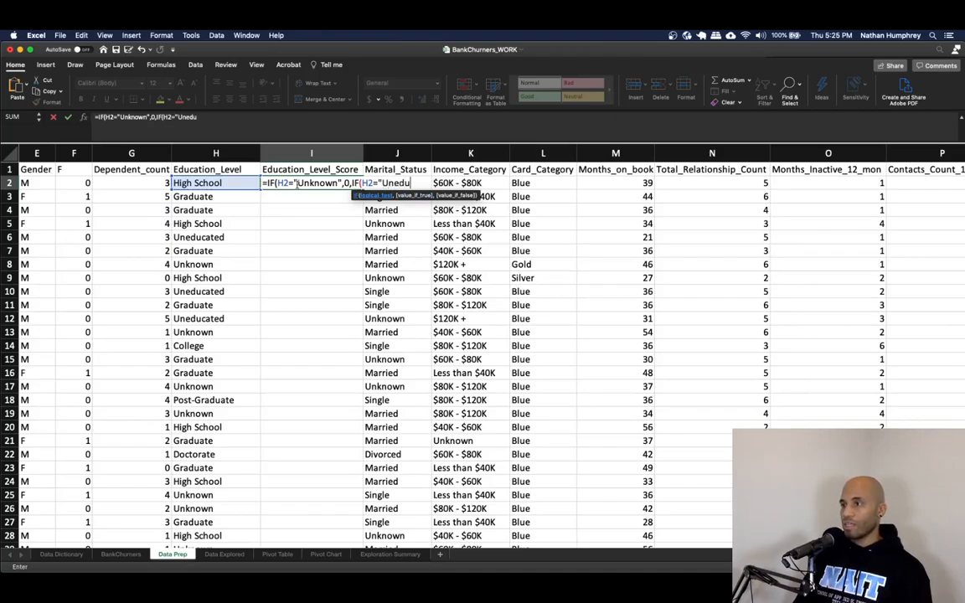
type("cated")
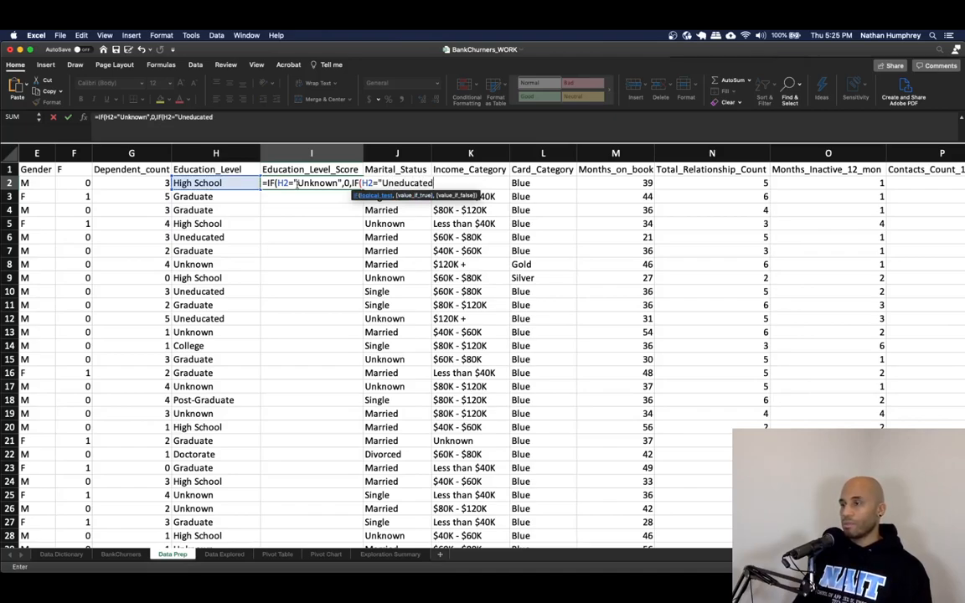
type("\",1,IF")
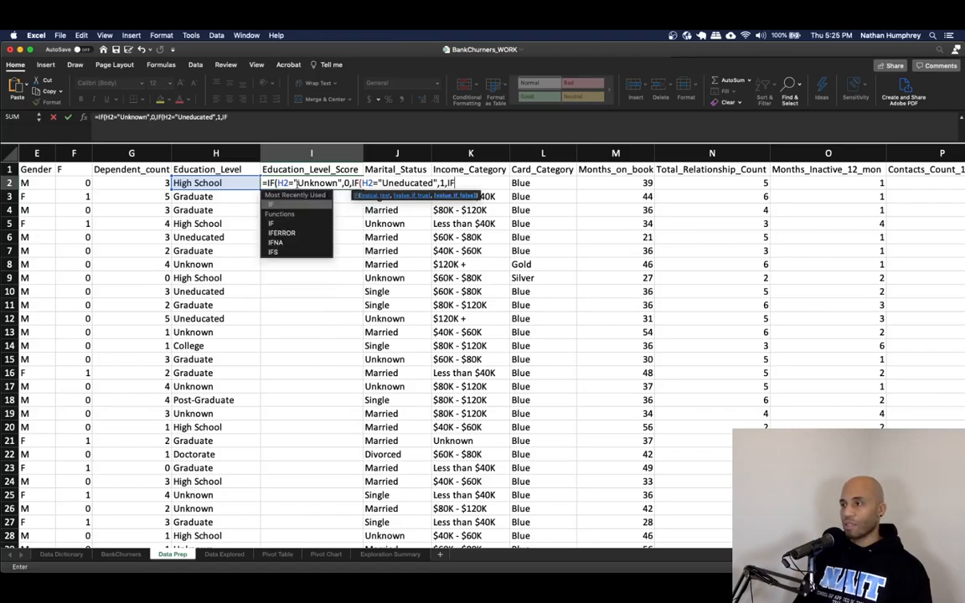
- Extend the nested IF to score "High School" as 2 and "College" as 3
type("(H2=\"High School\",2,")
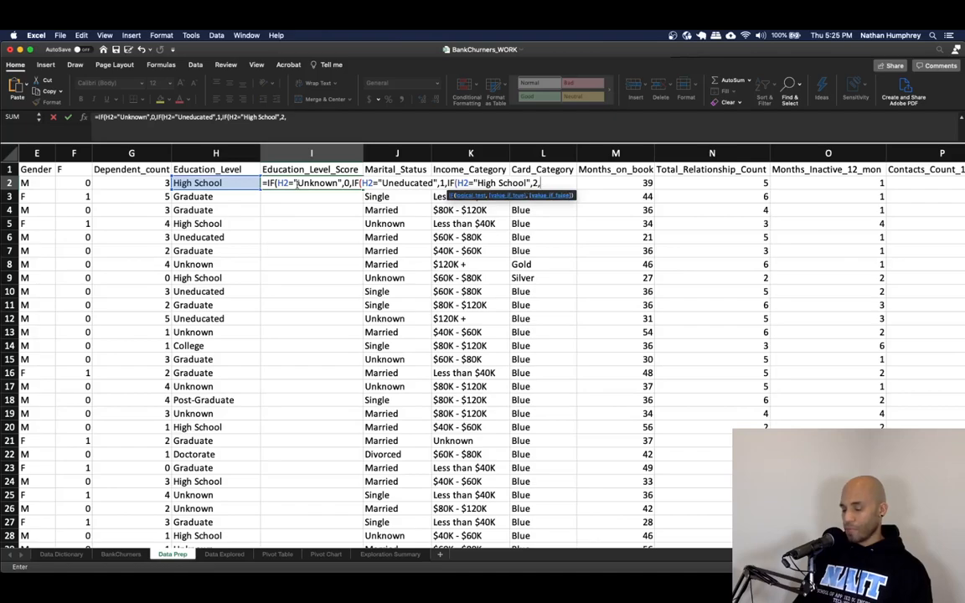
type("IF(")
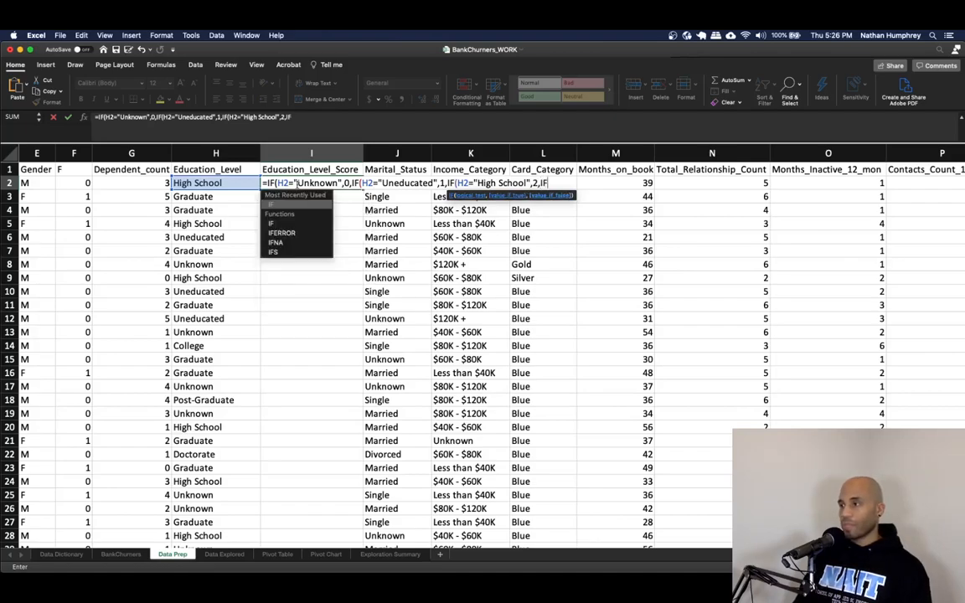
key("Left")
type("=")
type("\"Col")
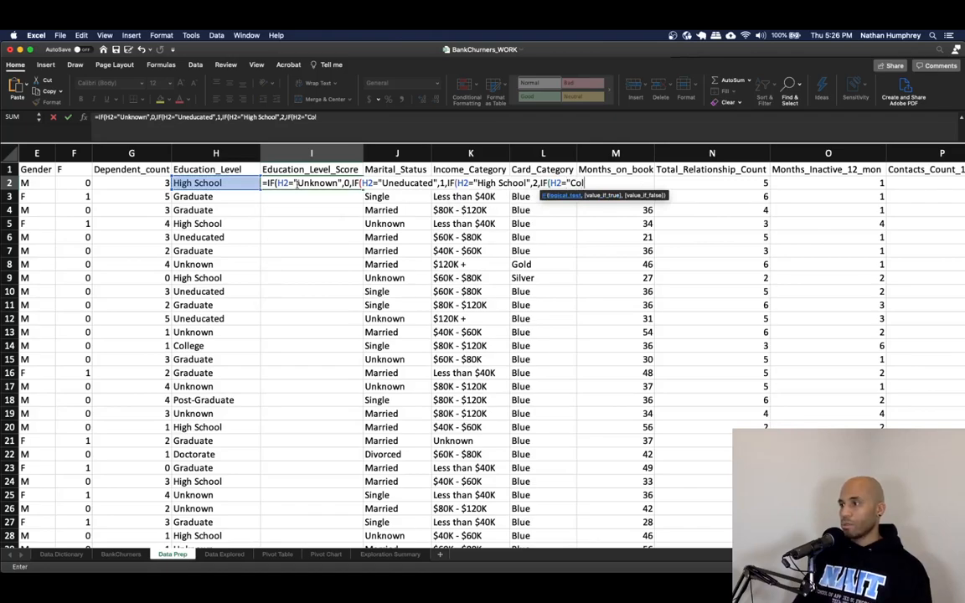
type("lege\",")
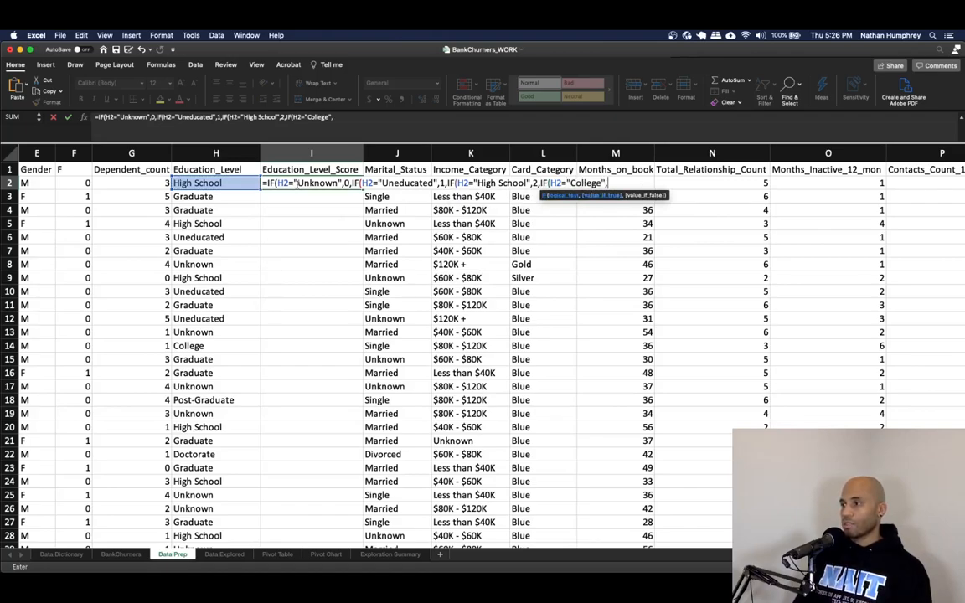
type("3,")
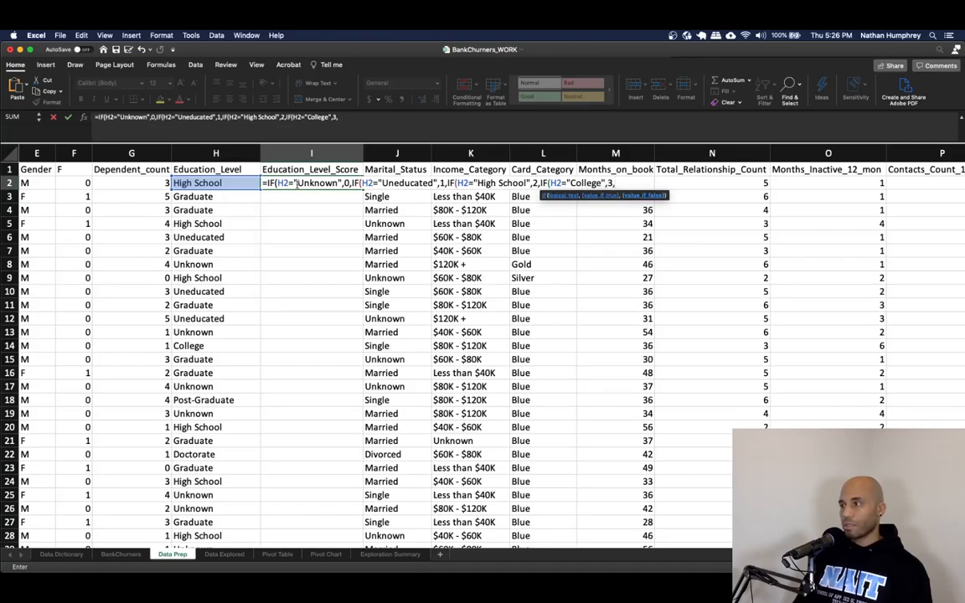
type("IF(")
- Add nested IFs scoring "Graduate" as 4, "Post-Graduate" as 5, otherwise 6, and close all parentheses
key("Left")
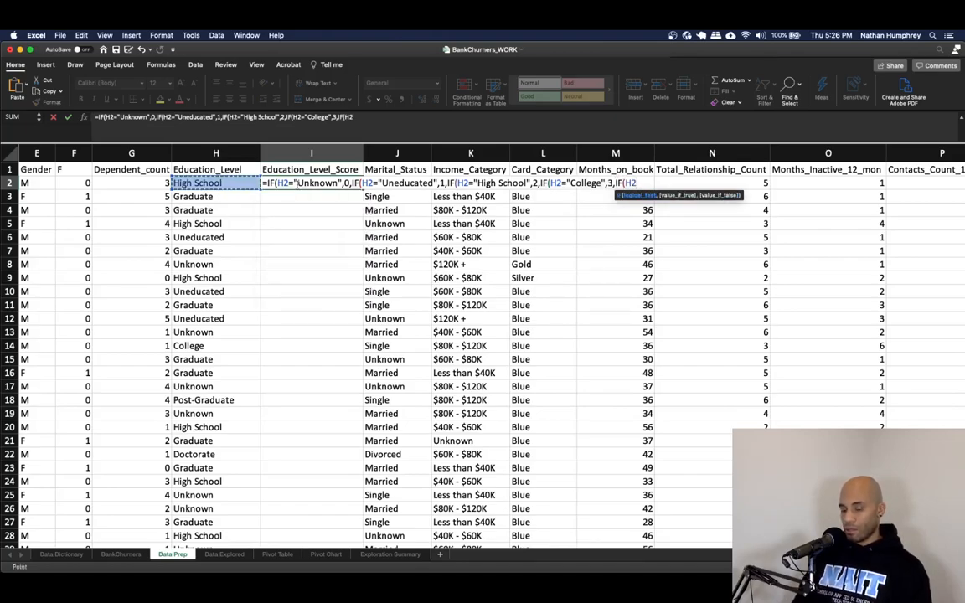
type("=\"")
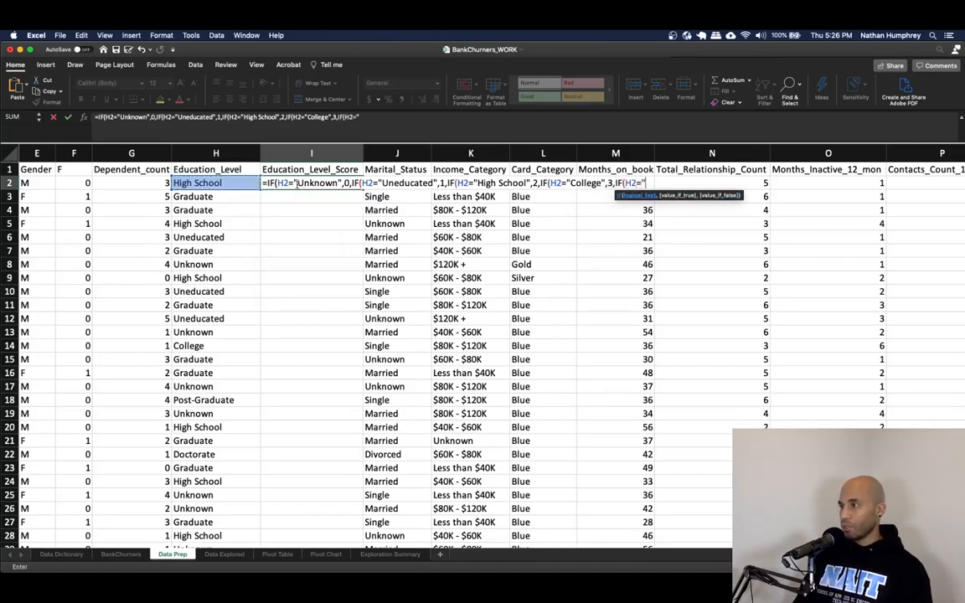
type("Gradua")
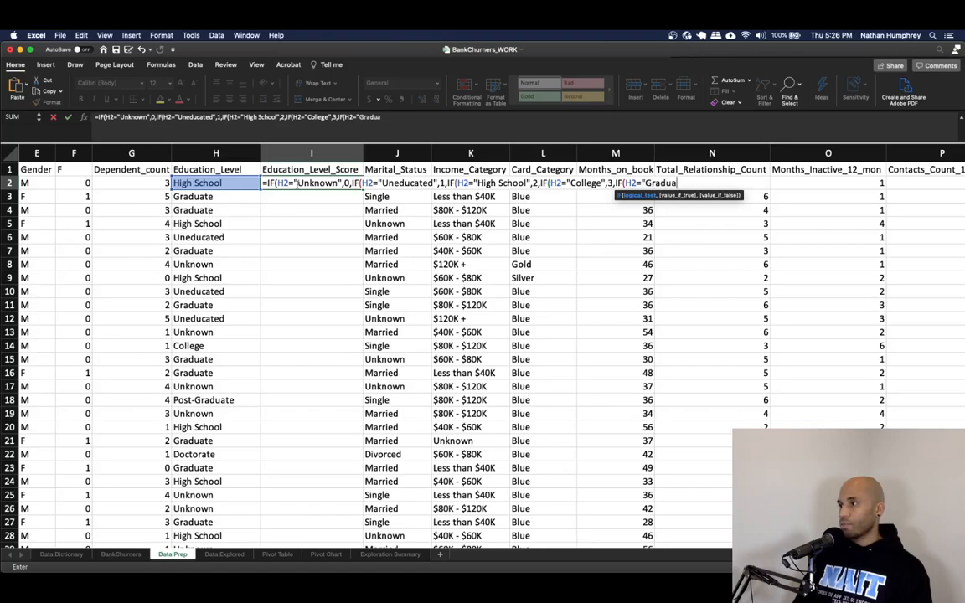
type("te\",4,")
type("IF(H2=\"")
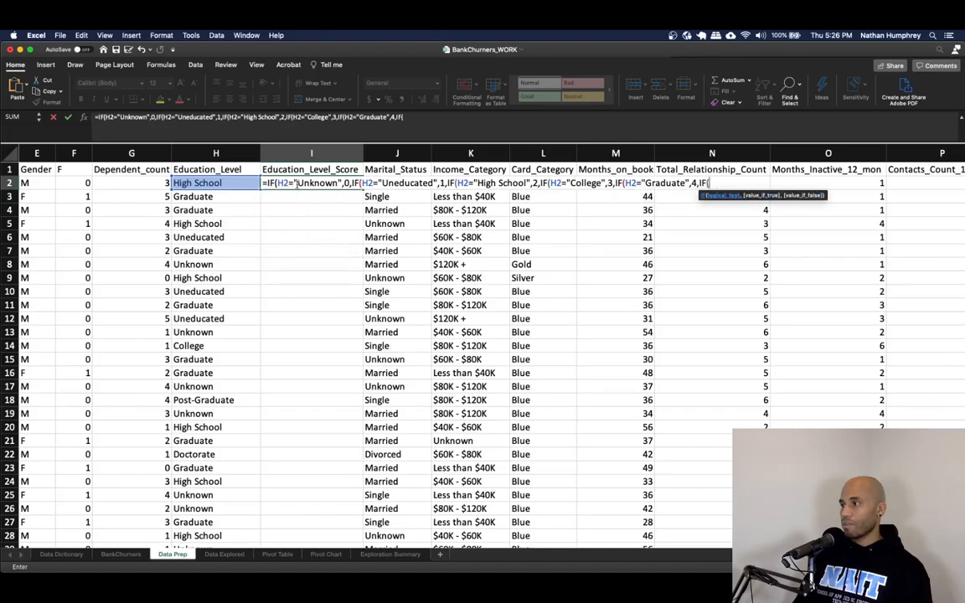
type("Post-Graduate\"")
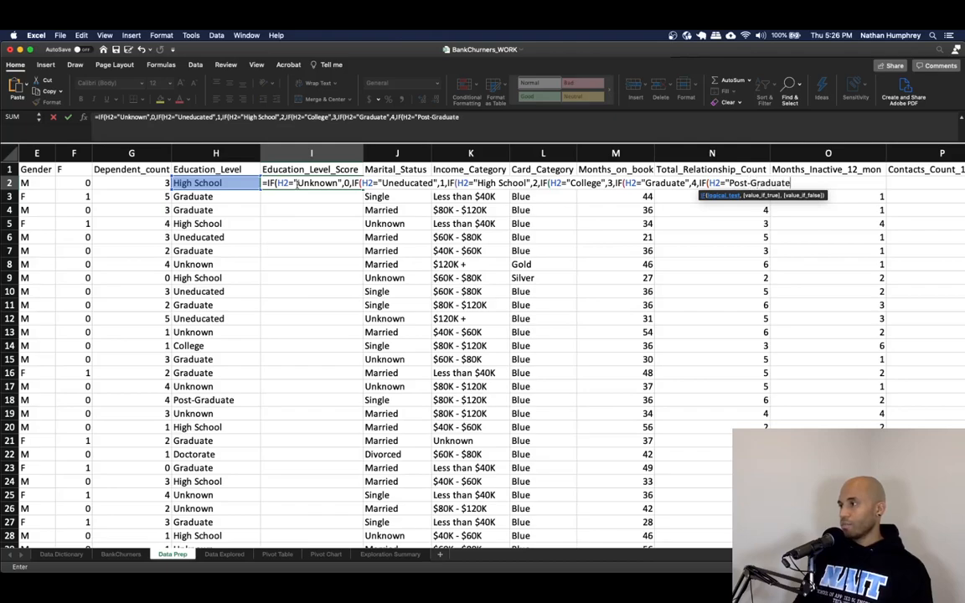
type(",5")
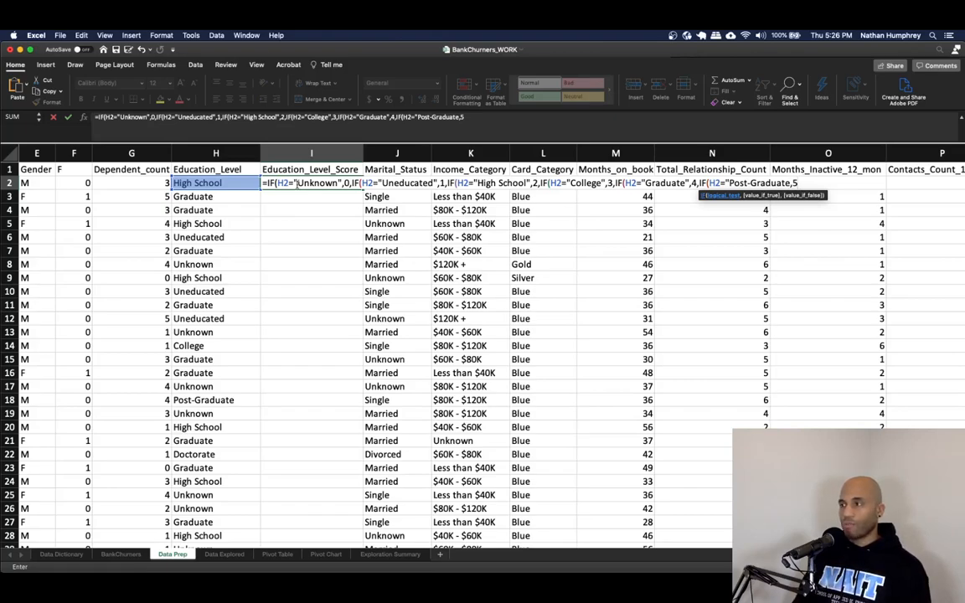
type(",6")
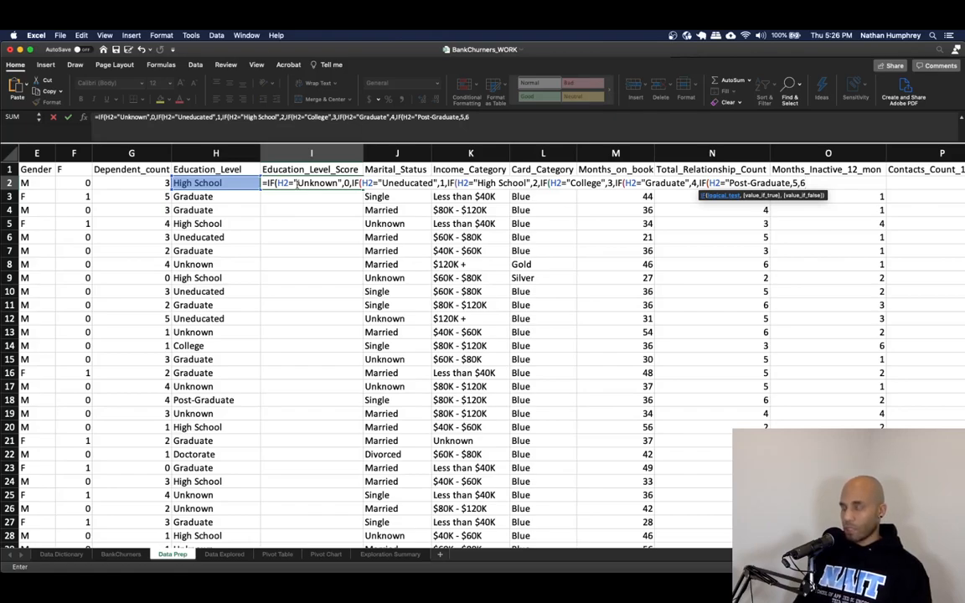
type("))))")
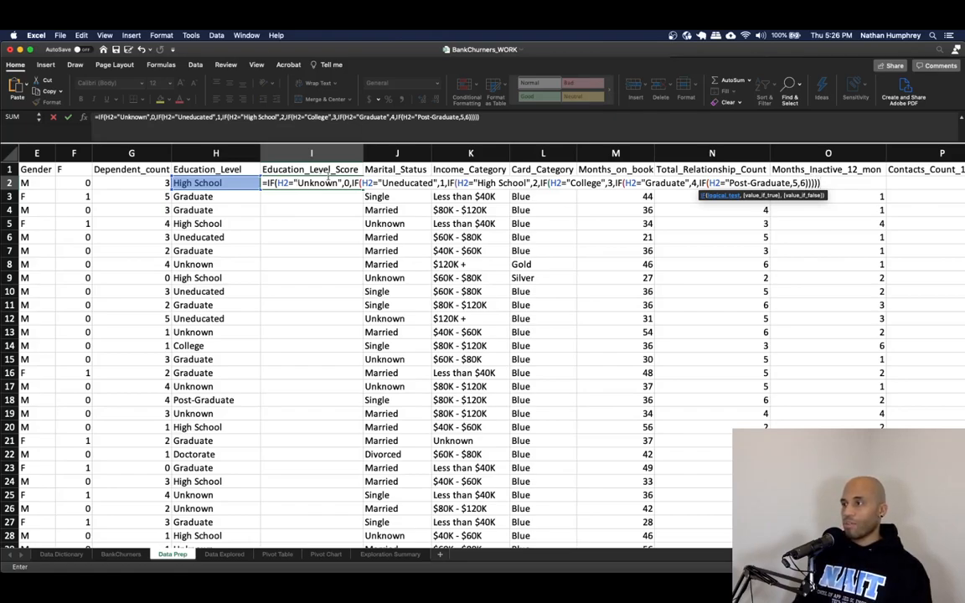
- Add a closing parenthesis to the formula and try to enter it
left_click(439, 118)
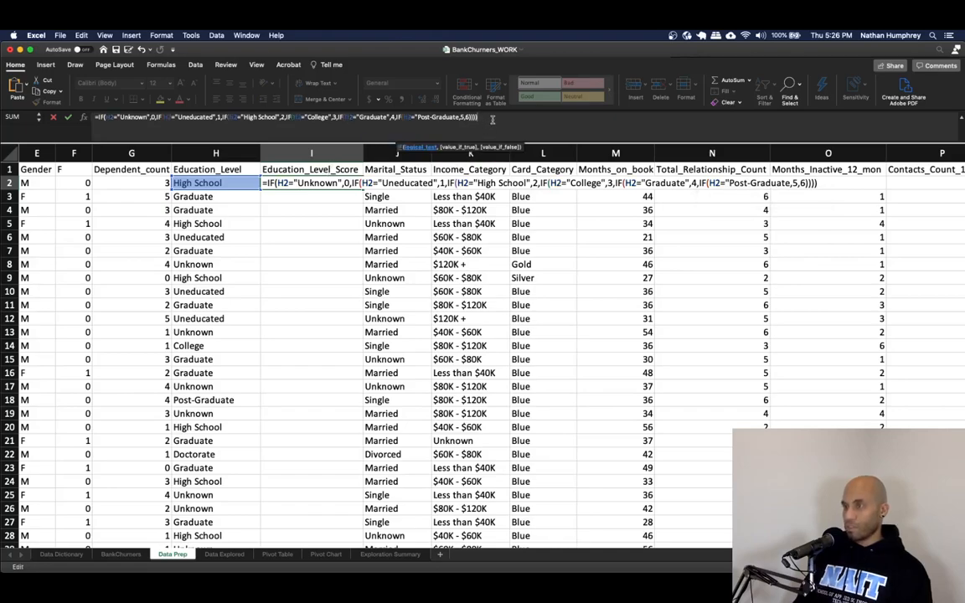
type(")")
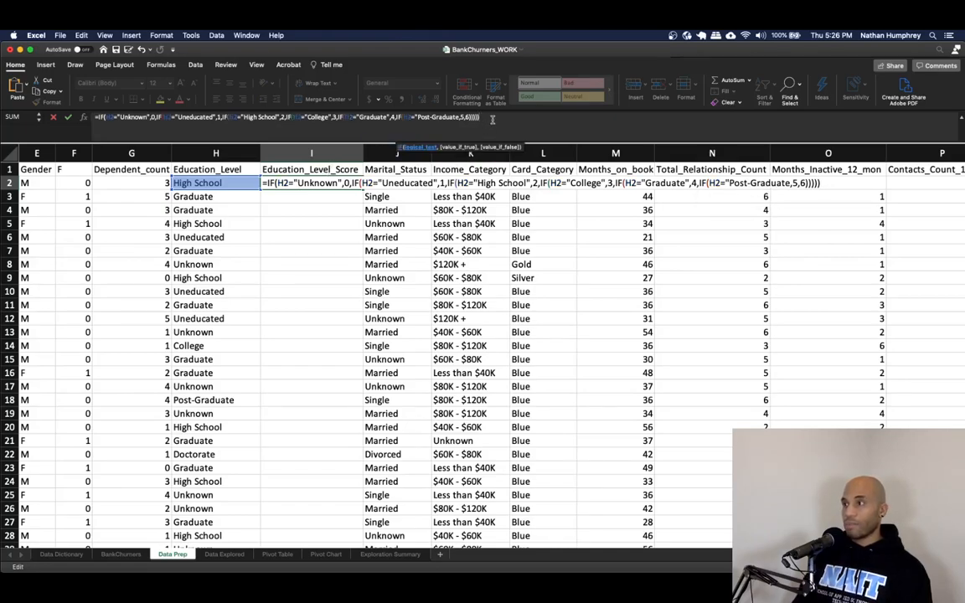
type(")")
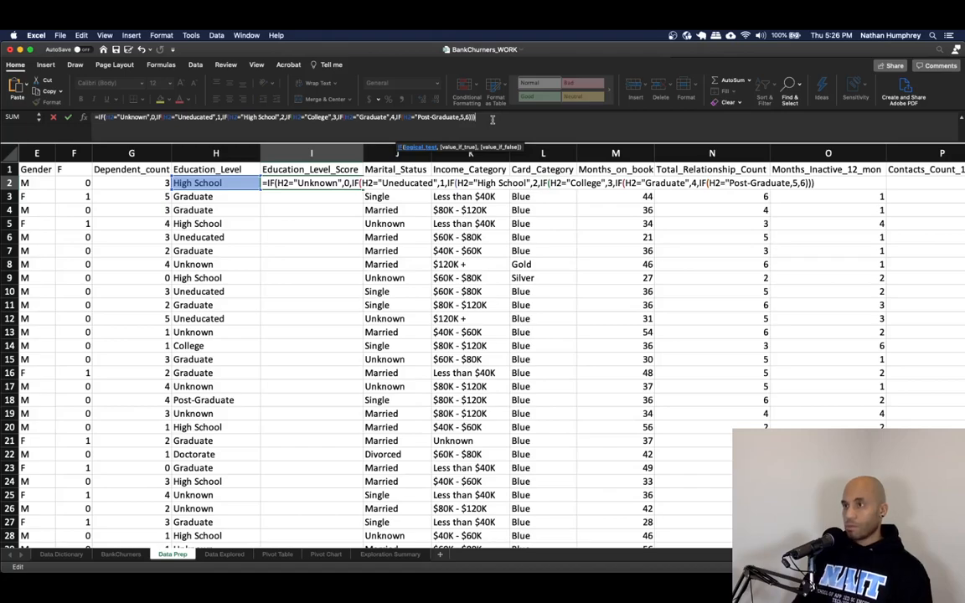
key("BackSpace")
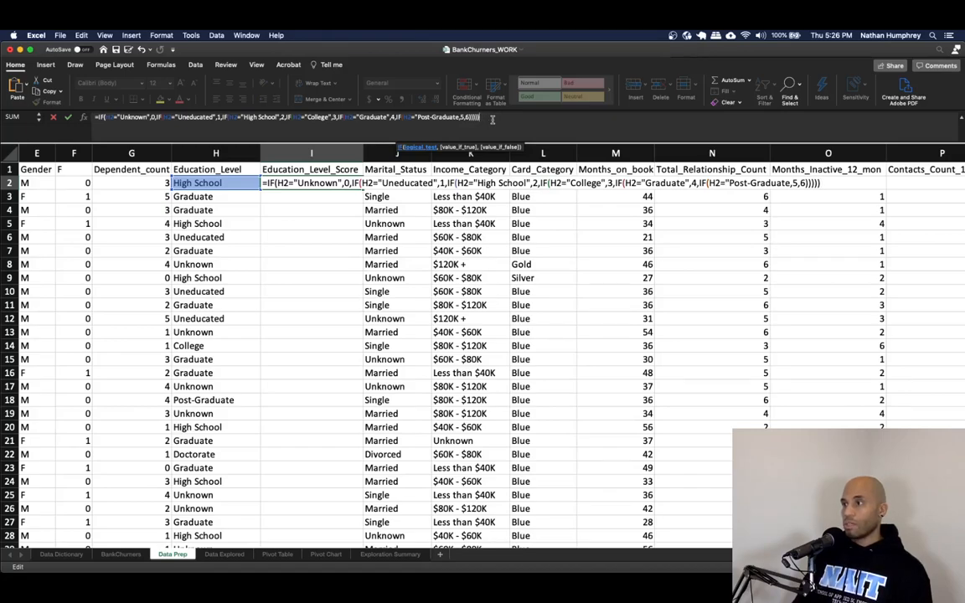
key("Return")
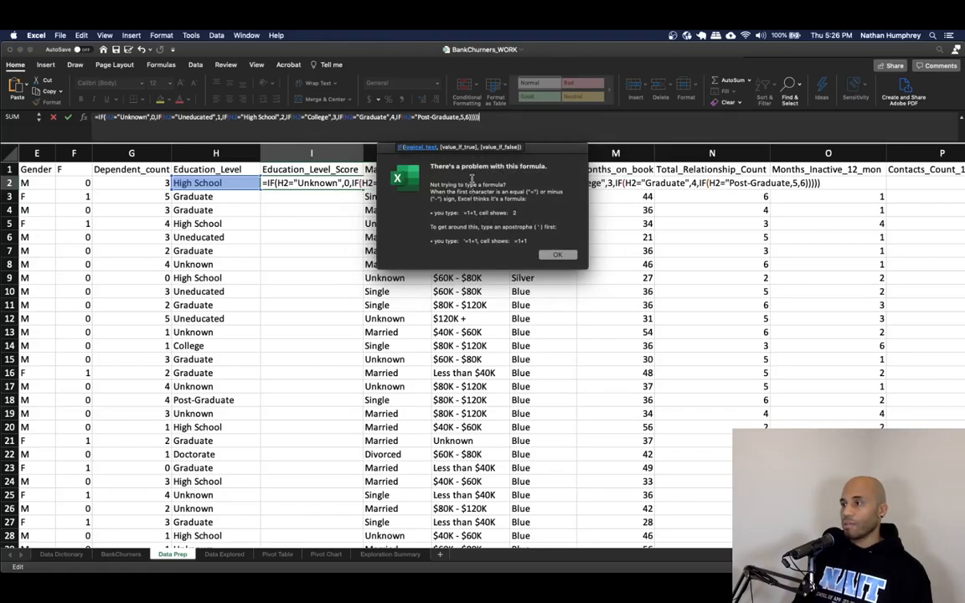
key("Return")
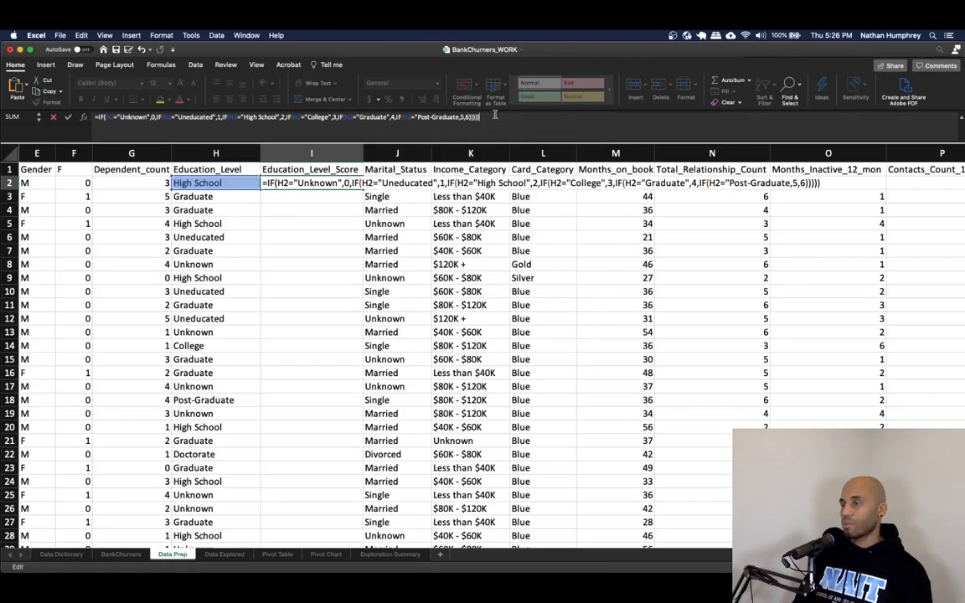
- Fix the formula by adding the missing closing quote after Post-Graduate and a final parenthesis, then enter it
left_click(429, 117)
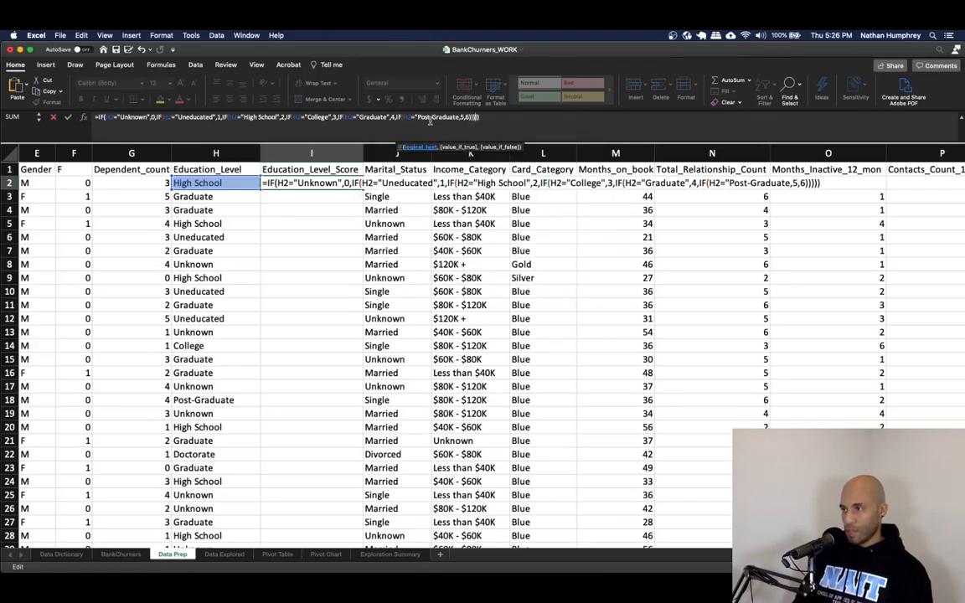
left_click(110, 116)
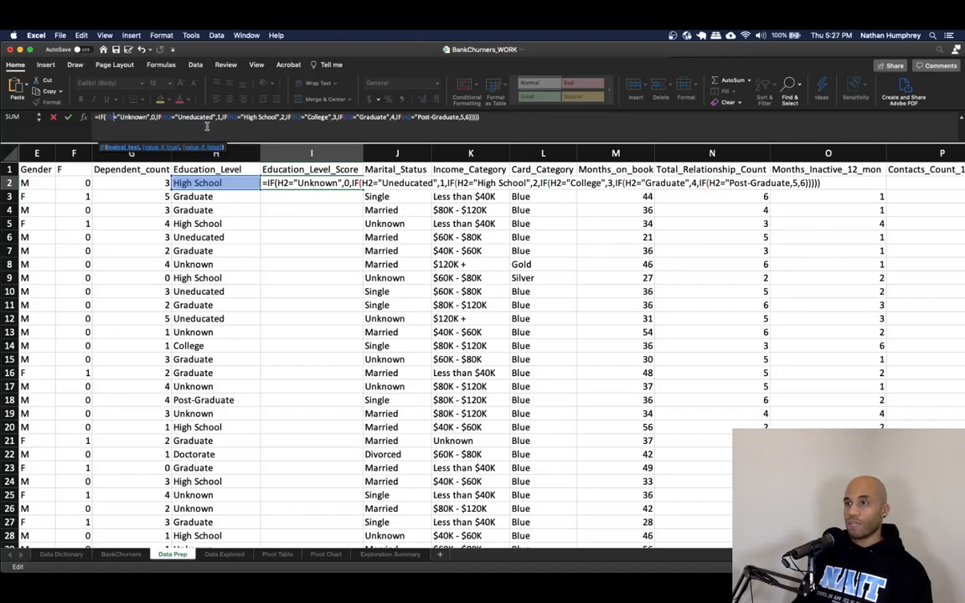
key("Right")
key("Right")
key("Right")
key("Right")
key("Right")
key("Right")
key("Right")
key("Right")
key("Right")
key("Right")
key("Right")
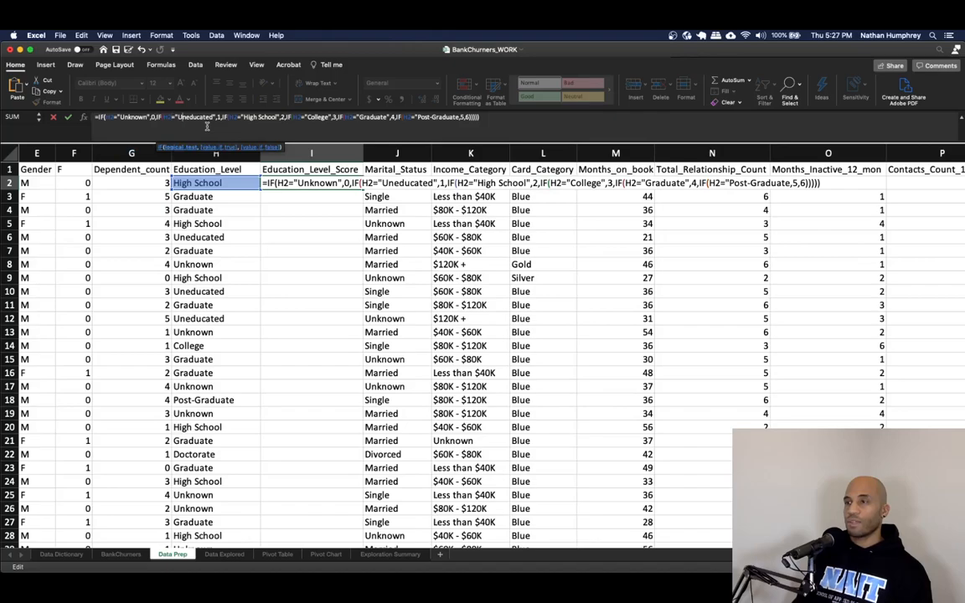
key("Right")
key("Right")
key("Right")
key("Right")
key("Right")
key("Right")
key("Right")
key("Right")
key("Right")
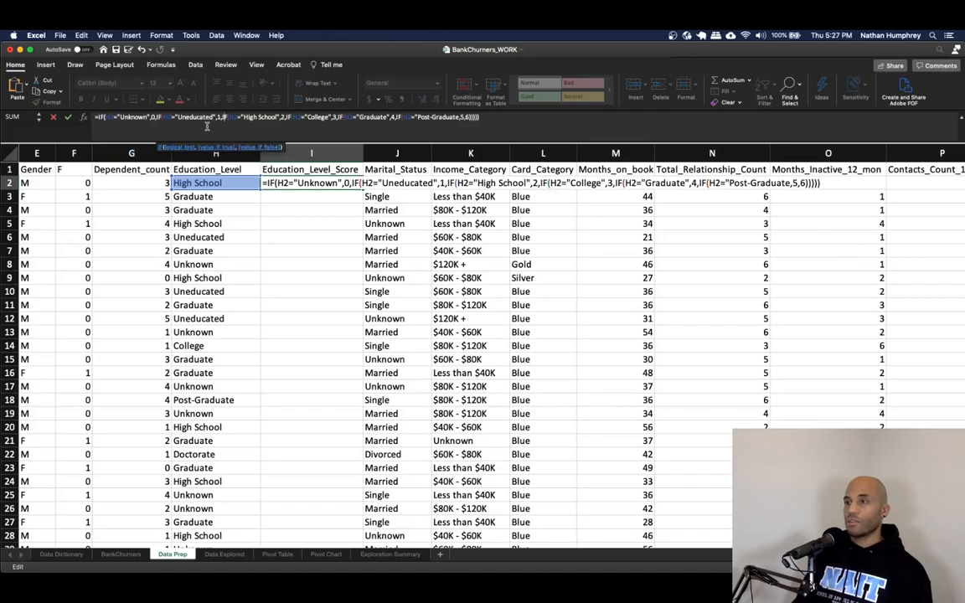
key("Right")
key("Right")
key("Right")
key("Right")
key("Right")
key("Right")
key("Right")
key("Right")
key("Right")
key("Right")
key("Right")
key("Right")
key("Right")
key("Right")
key("Right")
key("Right")
key("Right")
key("Right")
key("Right")
key("Right")
key("Right")
key("Right")
key("Right")
key("Right")
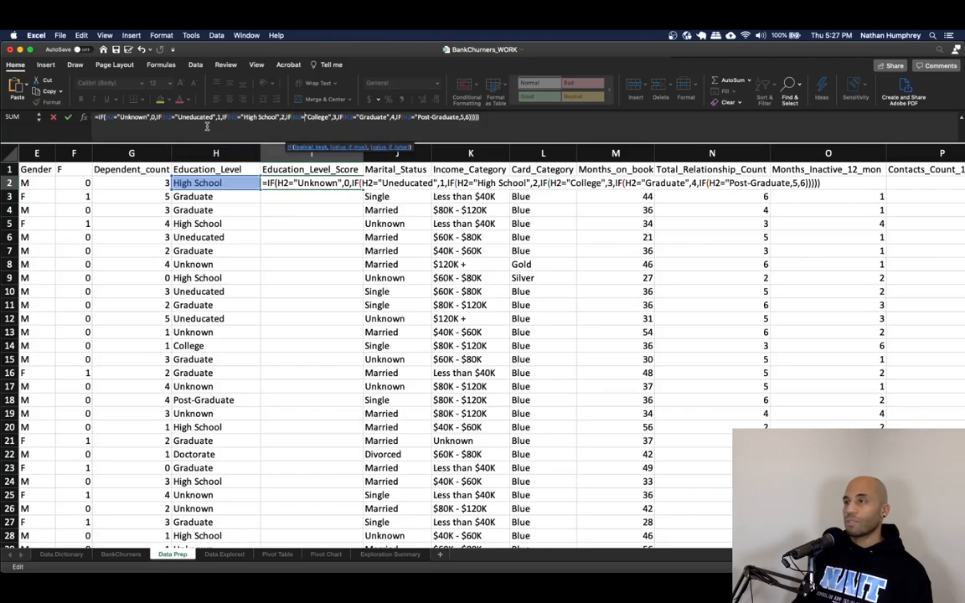
key("Right")
key("Right")
key("Right")
key("Right")
key("Right")
key("Right")
key("Right")
key("Right")
key("Right")
key("Right")
key("Right")
key("Right")
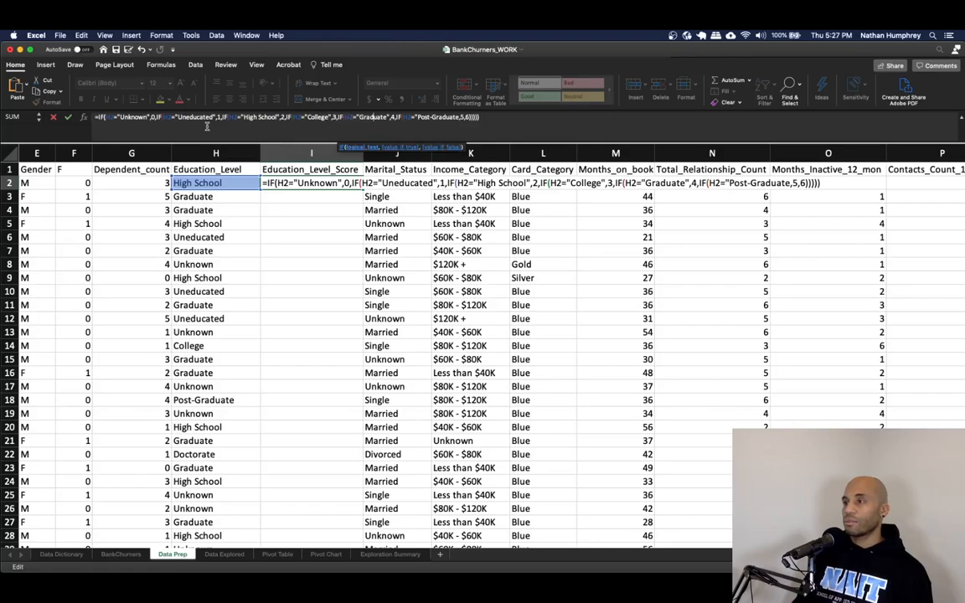
key("Right")
key("Right")
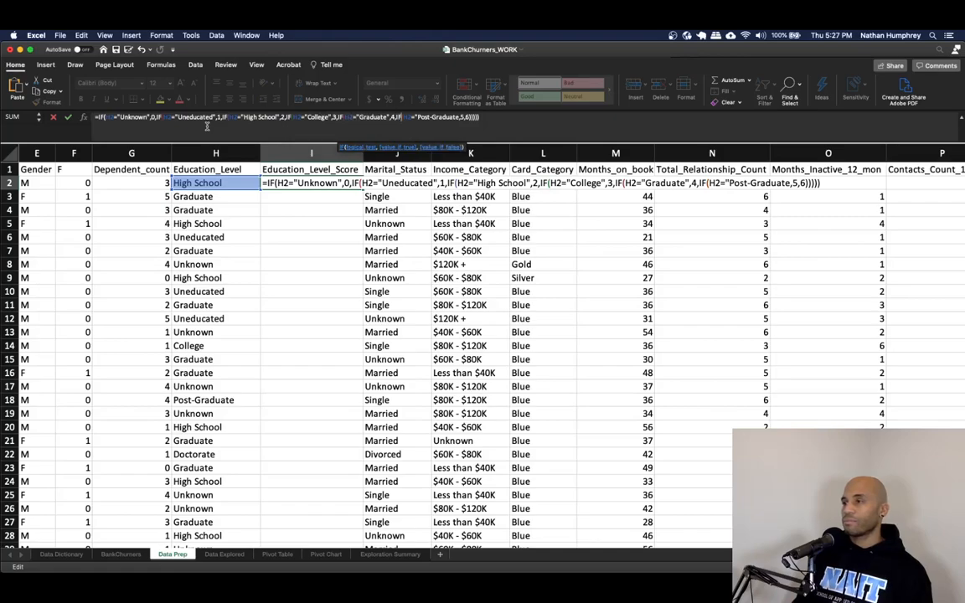
key("Right")
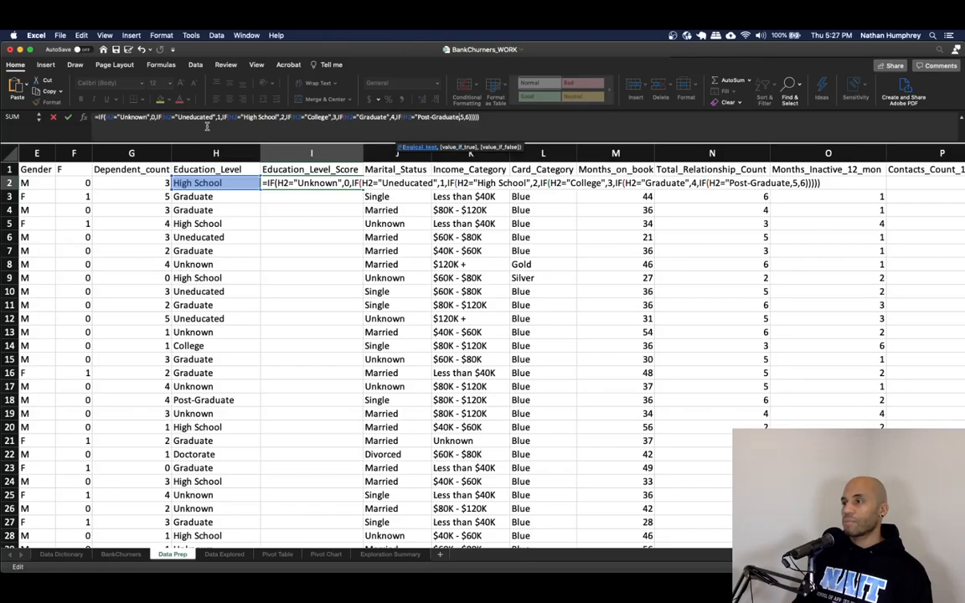
type("\"")
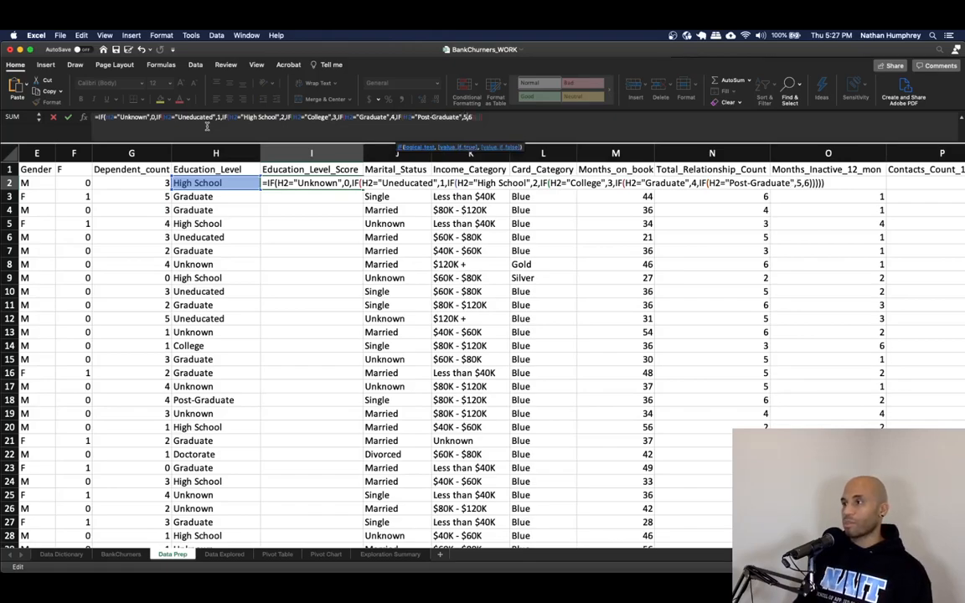
key("Right")
key("Right")
key("Right")
key("Right")
key("Right")
key("Right")
key("Right")
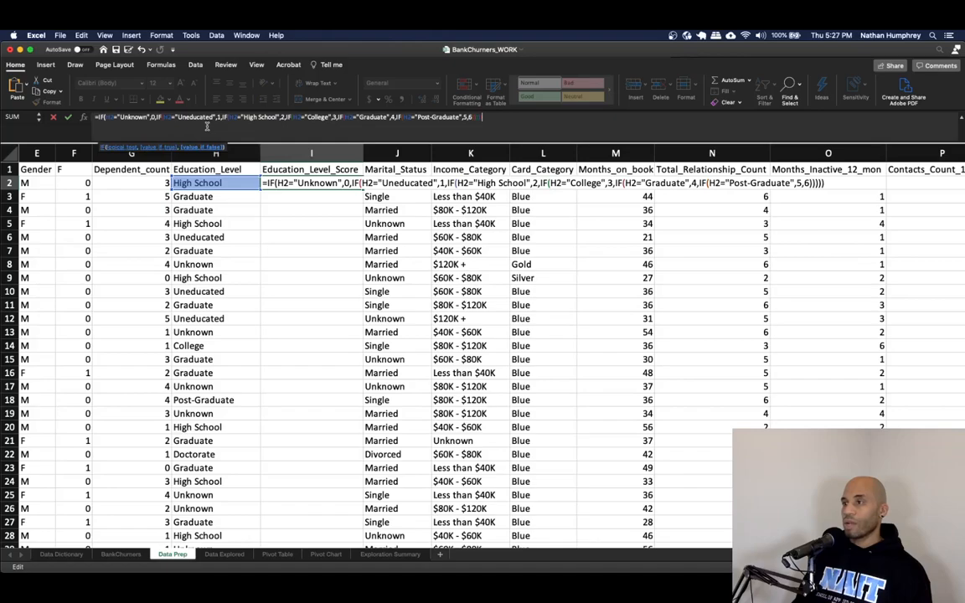
type(")")
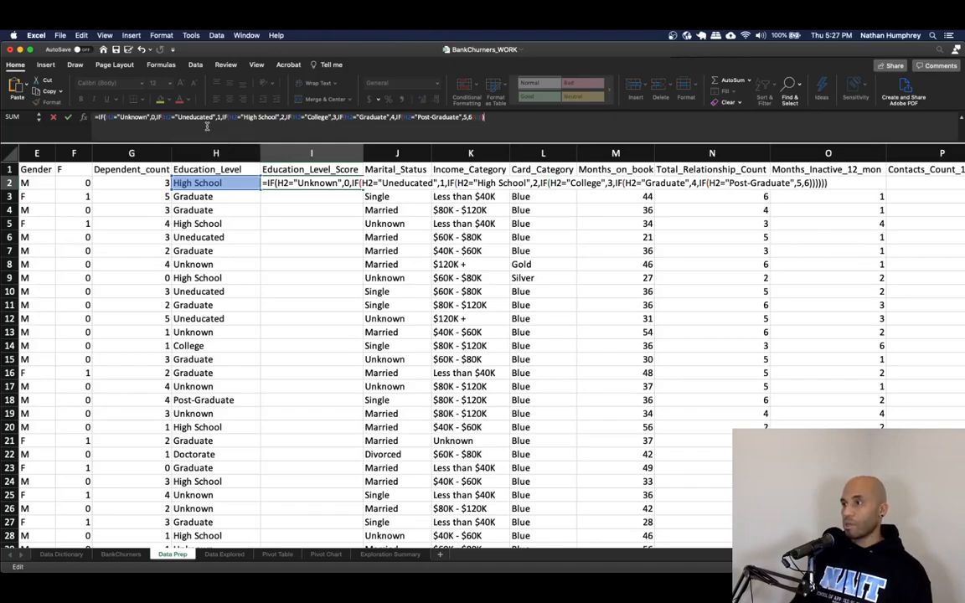
key("Return")
key("Up")
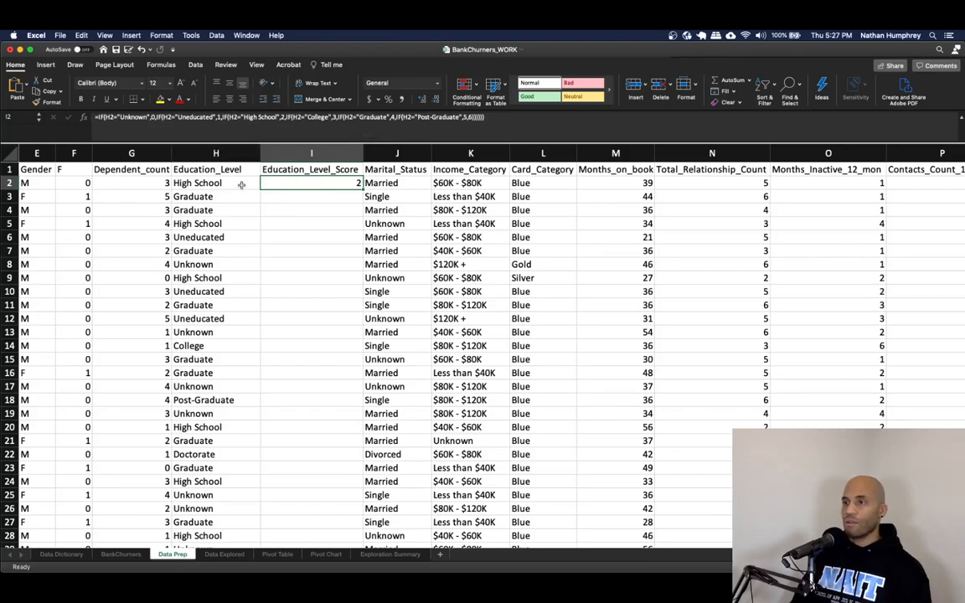
- Fill the Education_Level_Score formula down the whole column and copy all its score cells
double_click(362, 190)
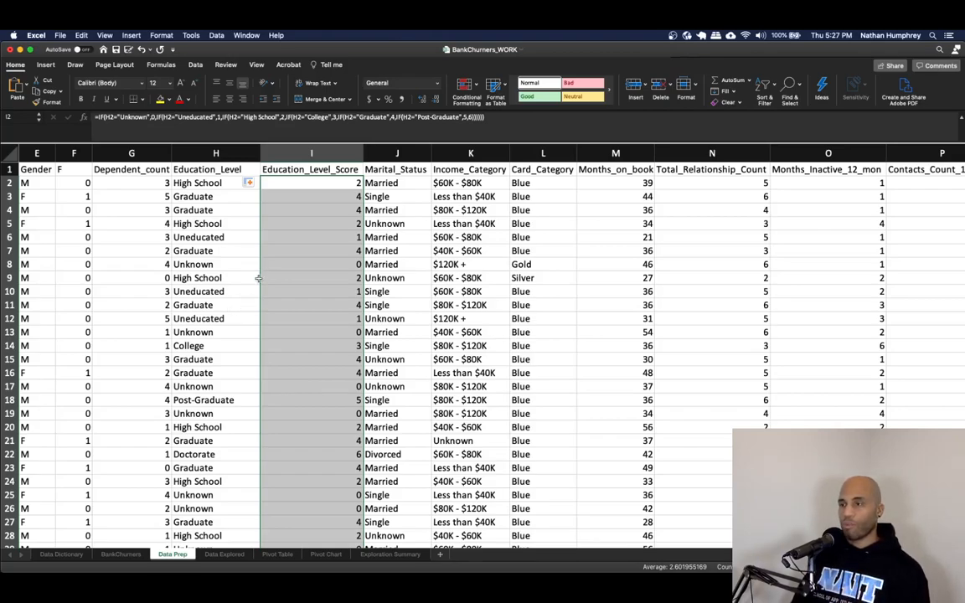
left_click(317, 210)
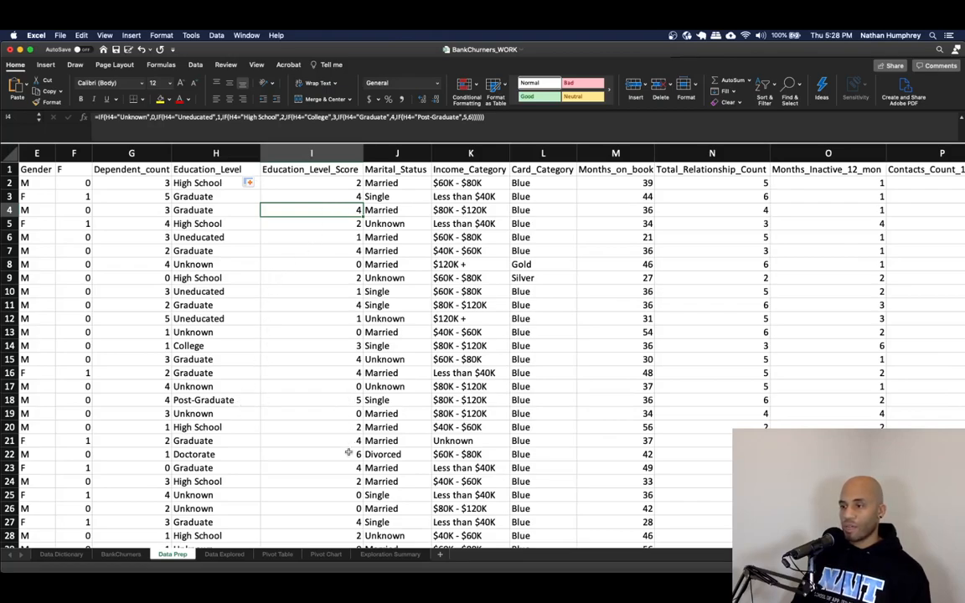
left_click(311, 182)
key("super+shift+Down")
key("super+shift+Up")
key("Down")
key("super+shift+Down")
key("super+Up")
key("Down")
key("super+shift+Down")
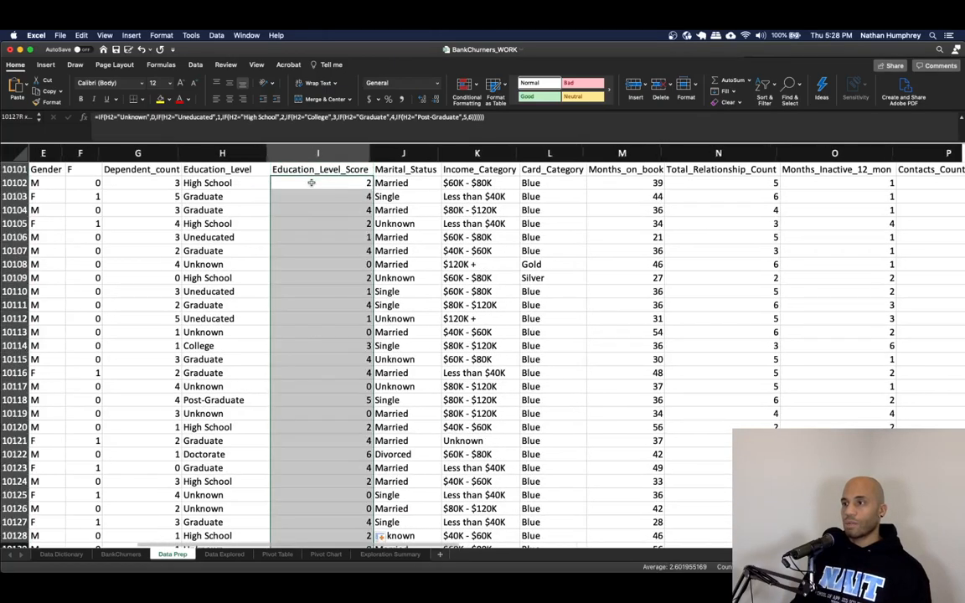
key("super+c")
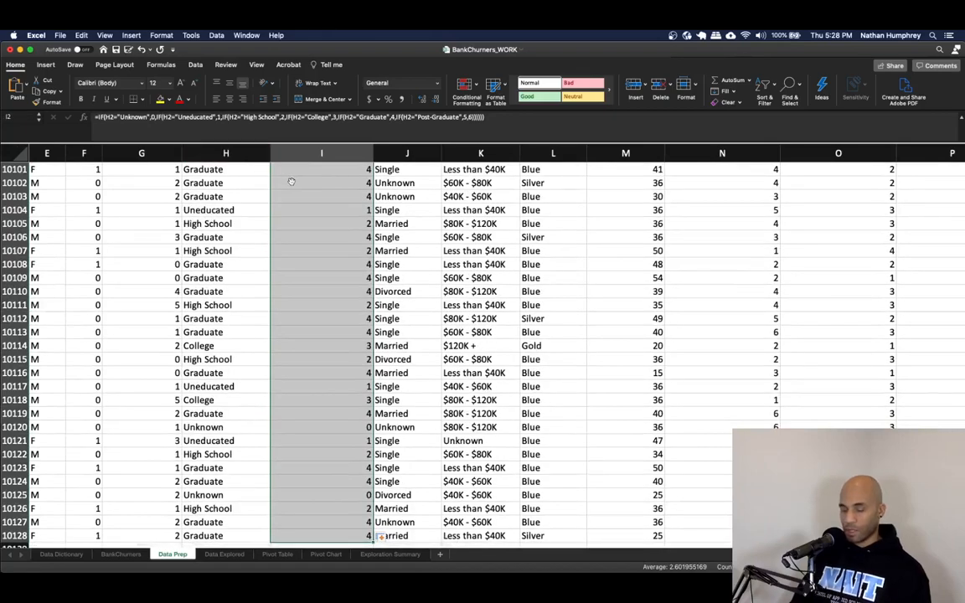
- Paste the Education_Level_Score cells back over themselves as values only
scroll(289, 181, "up", 20)
right_click(293, 181)
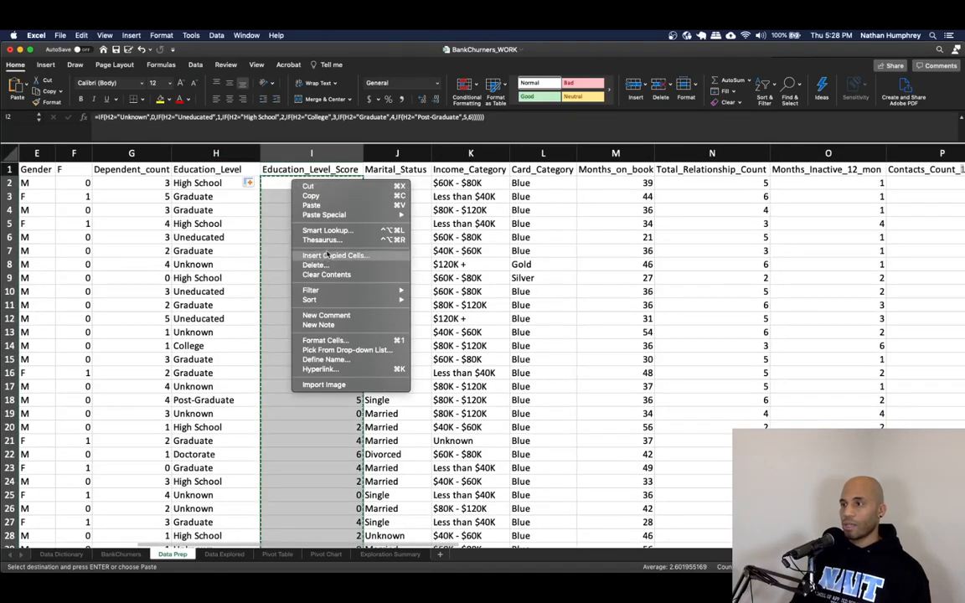
mouse_move(318, 215)
left_click(444, 293)
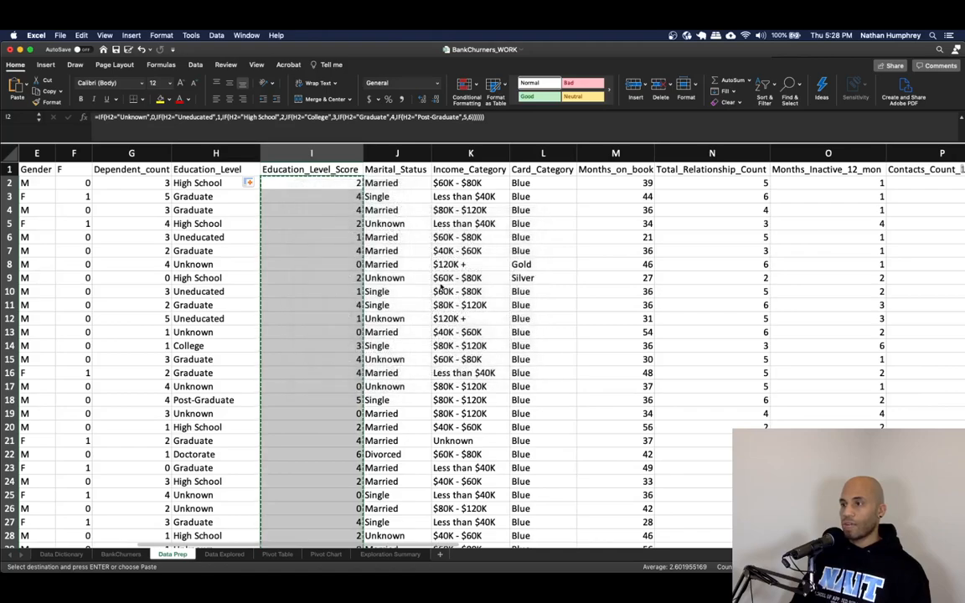
left_click(308, 217)
key("Escape")
left_click(287, 208)
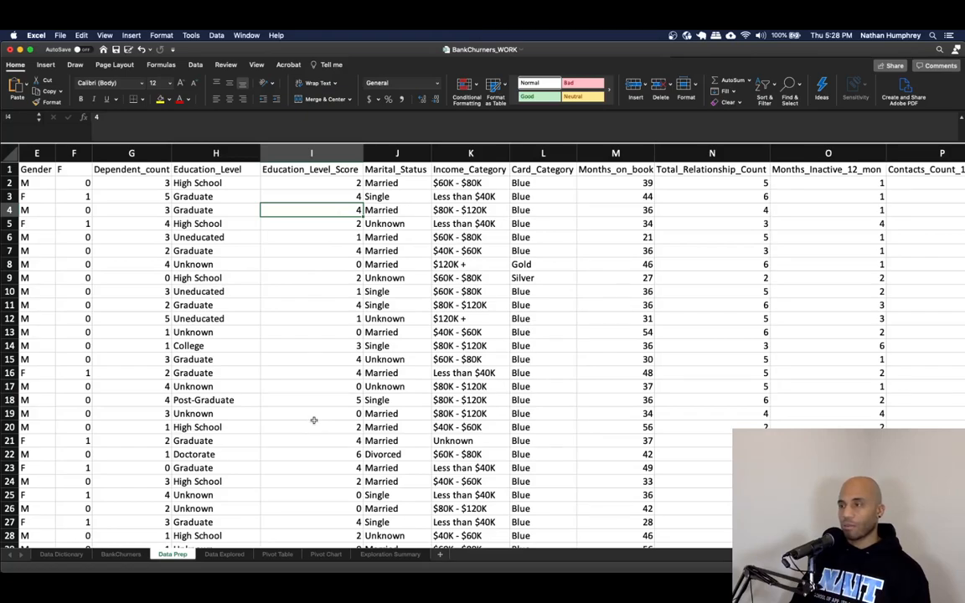
- Insert three empty columns right after the Marital_Status column
left_click(393, 170)
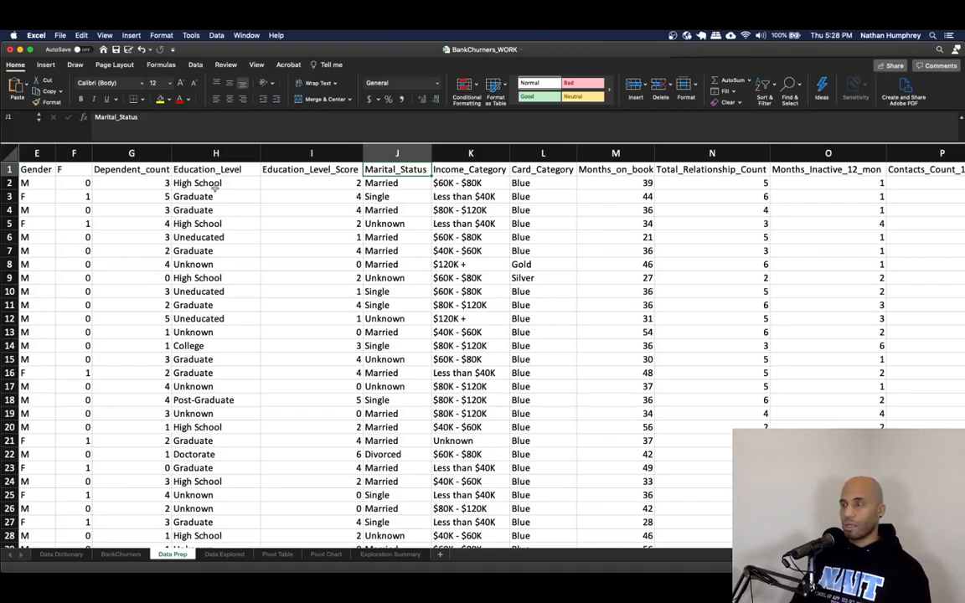
left_click(382, 184)
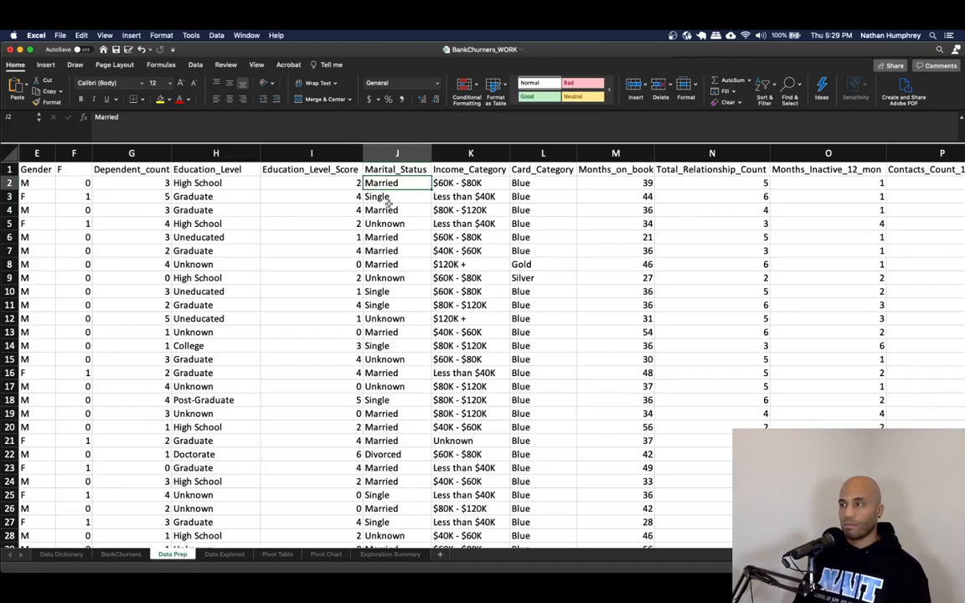
left_click(386, 198)
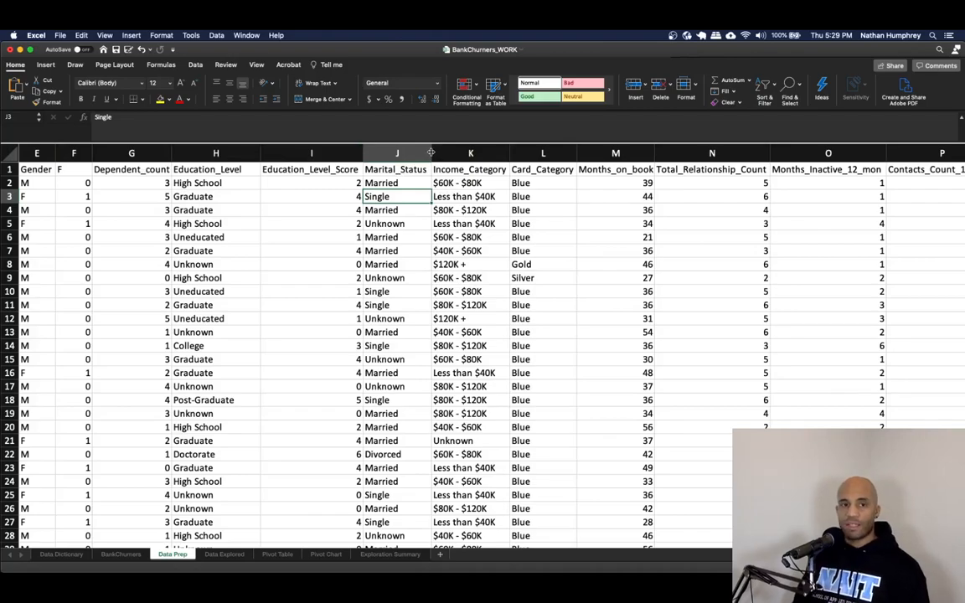
left_click(412, 182)
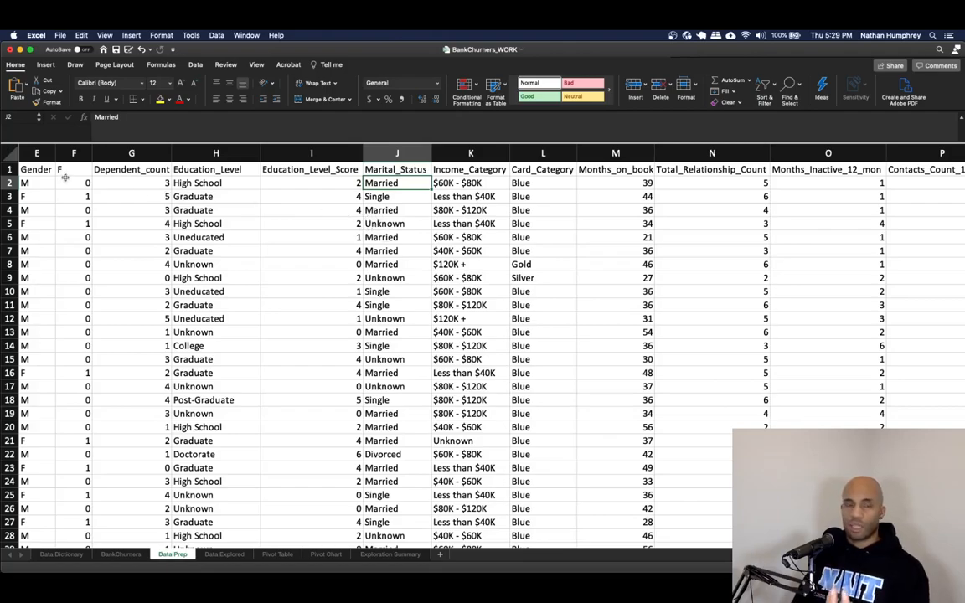
right_click(453, 153)
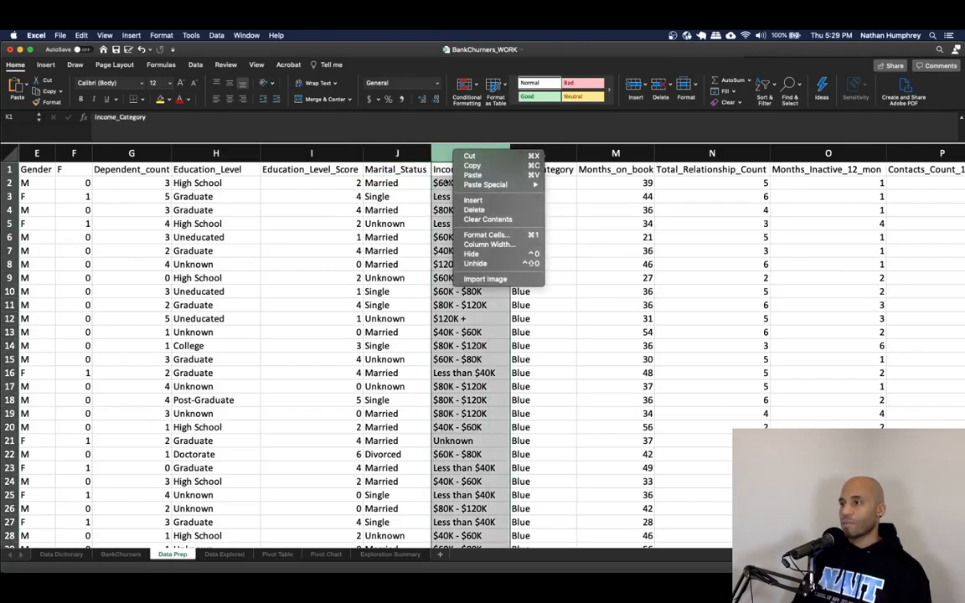
left_click(474, 200)
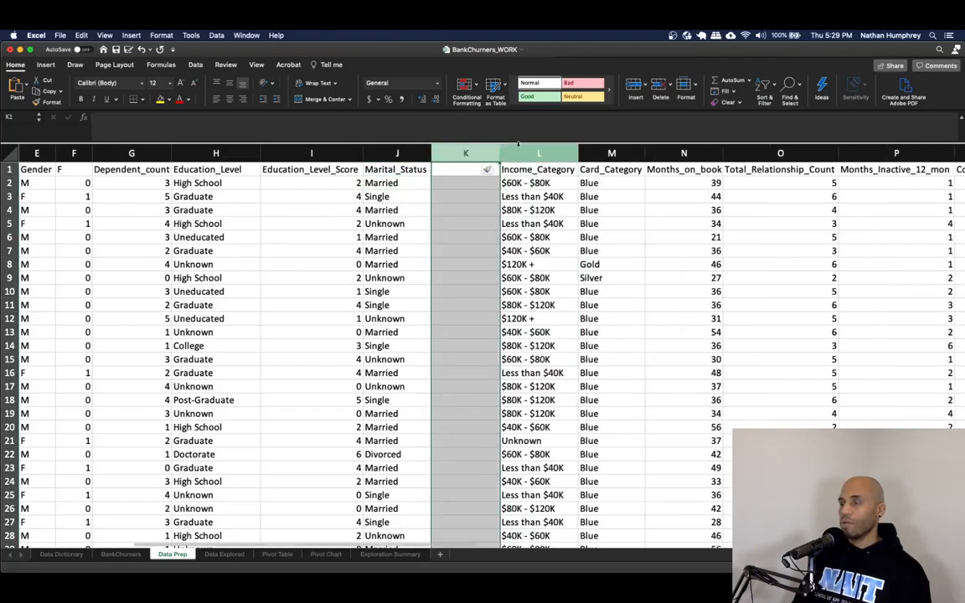
right_click(549, 154)
left_click(567, 200)
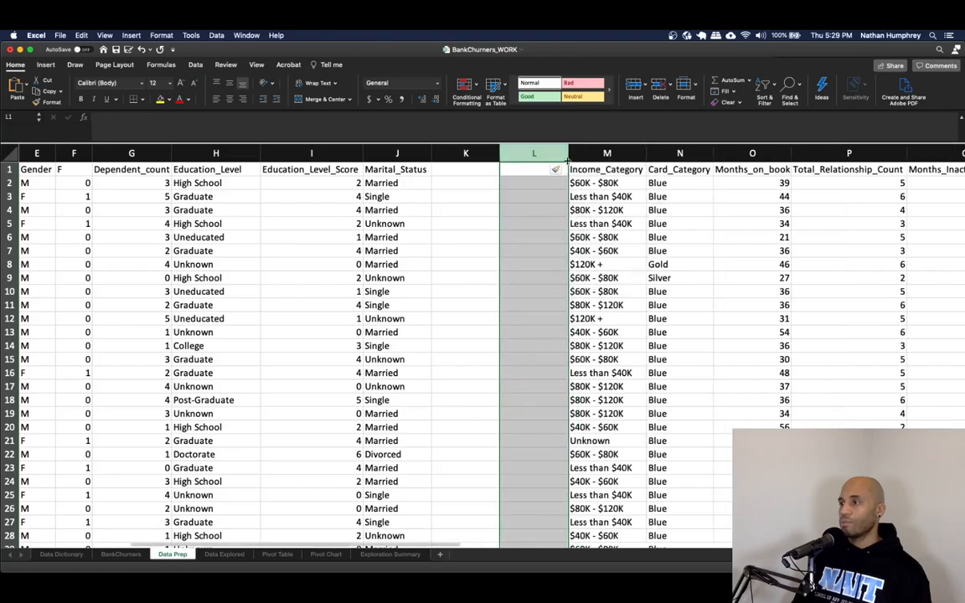
right_click(543, 153)
left_click(560, 199)
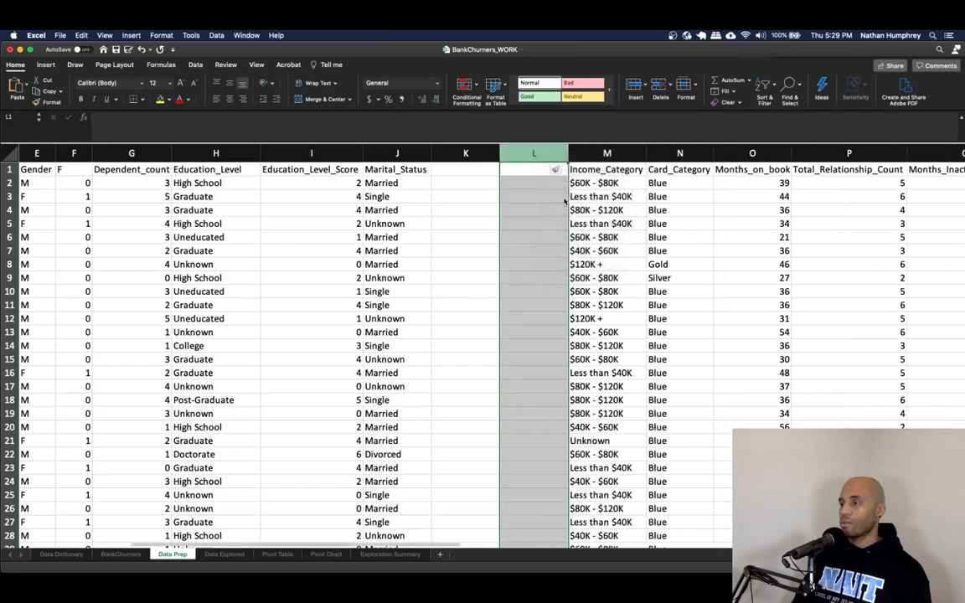
- Title the three new columns Single, Married and Divorced
left_click(466, 169)
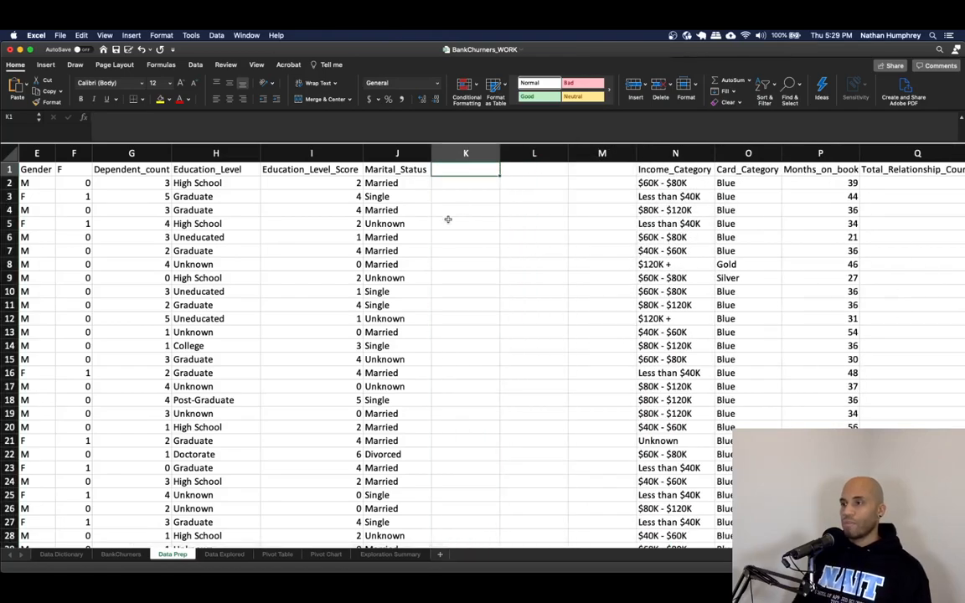
type("Ma")
key("BackSpace")
key("BackSpace")
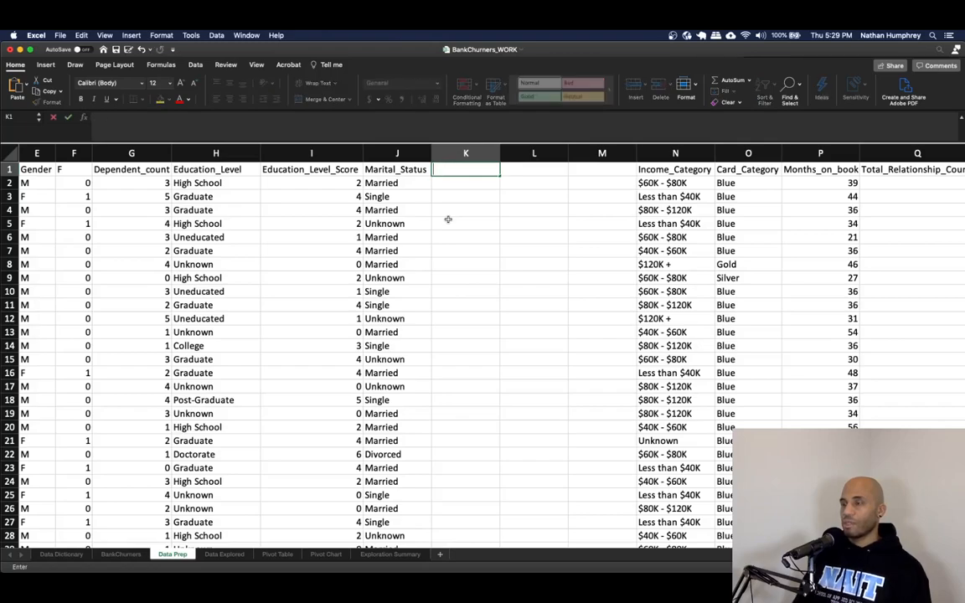
type("Singl")
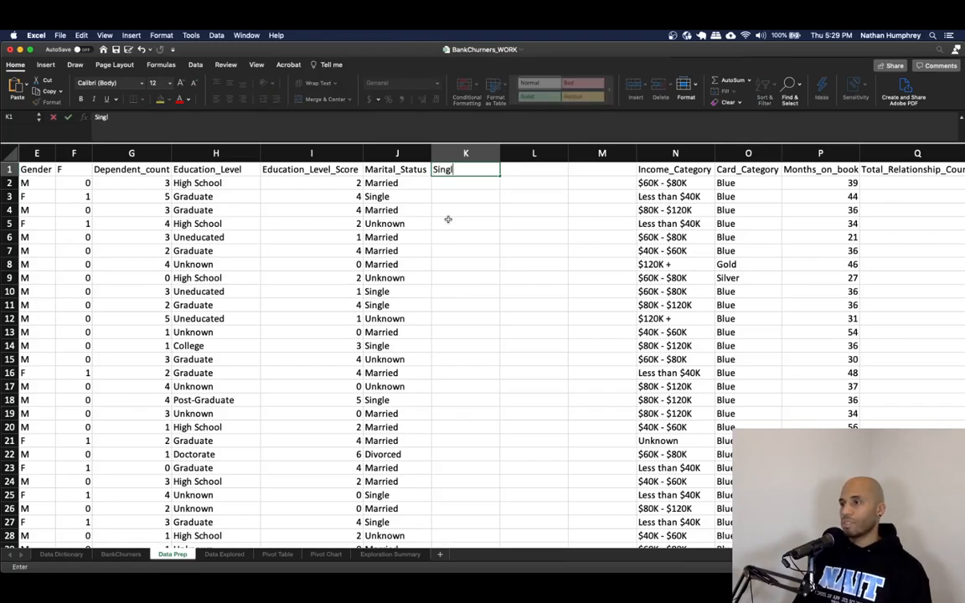
type("e")
key("Tab")
type("Married")
key("Tab")
type("Divorced")
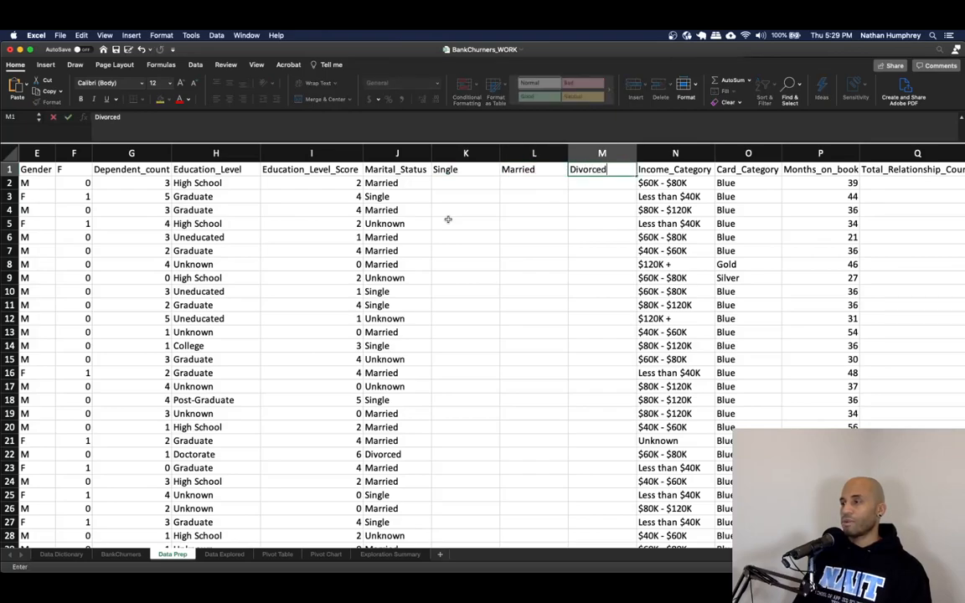
key("Return")
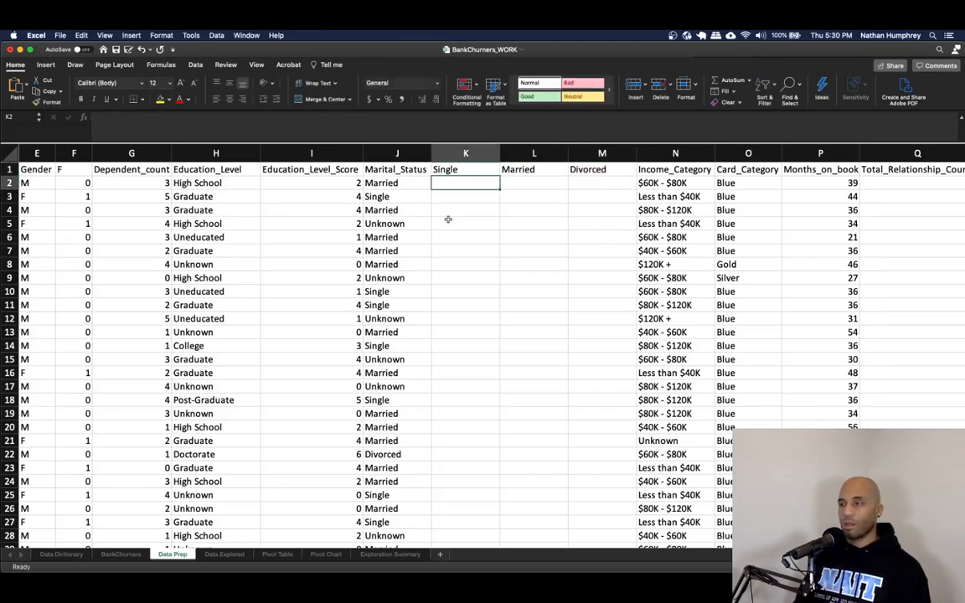
- Enter sample flags 0, 1, 0 in row 2 and 0, 0, 0 in row 5 of the Single, Married and Divorced columns
key("Down")
key("Down")
key("Down")
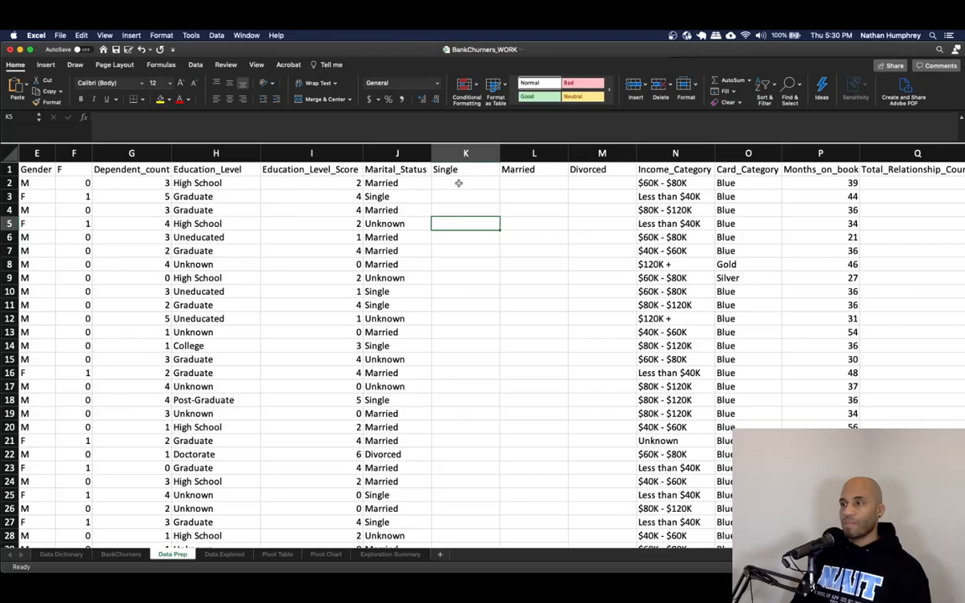
left_click(538, 185)
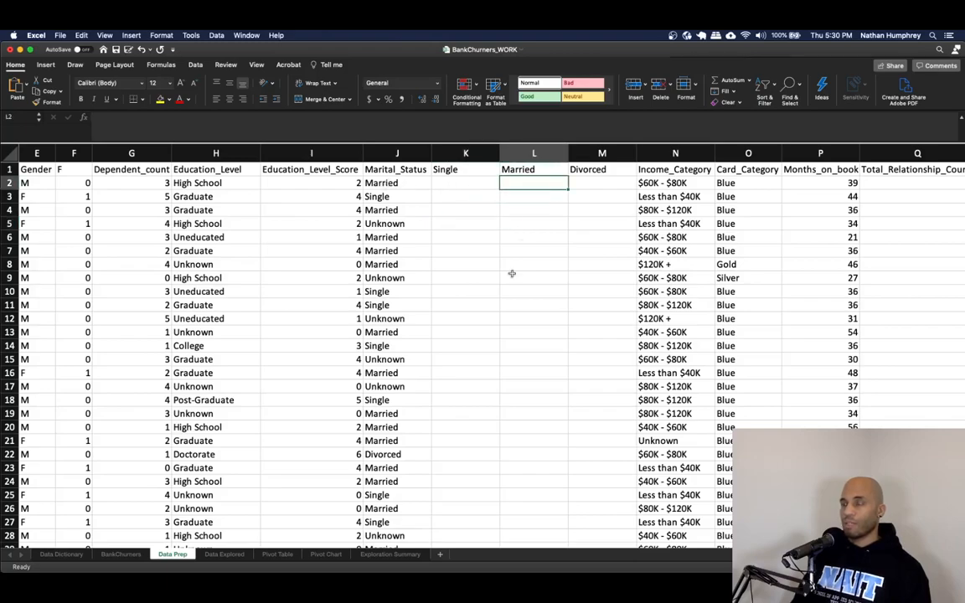
type("1")
key("Left")
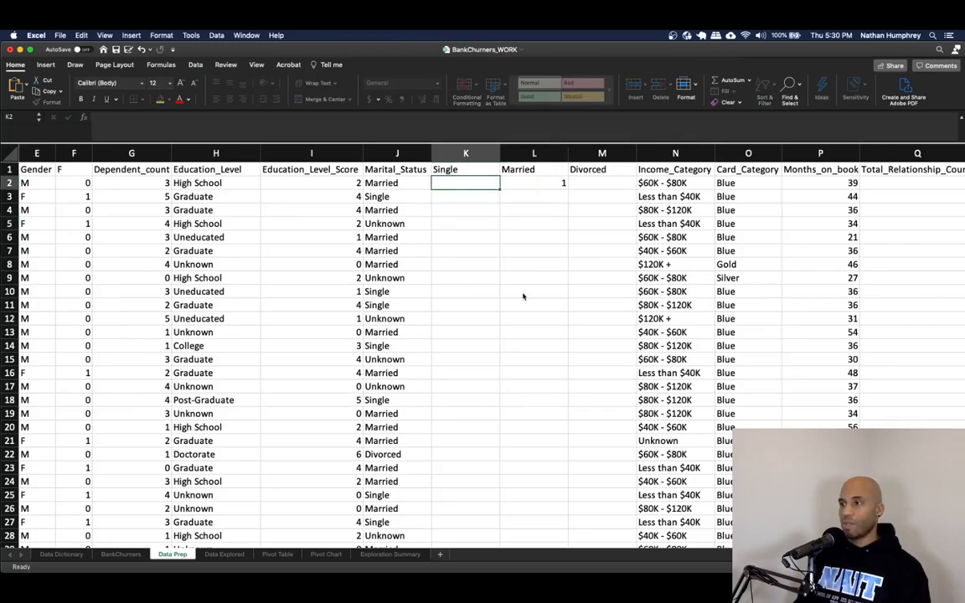
type("0")
key("Right")
key("Right")
type("0")
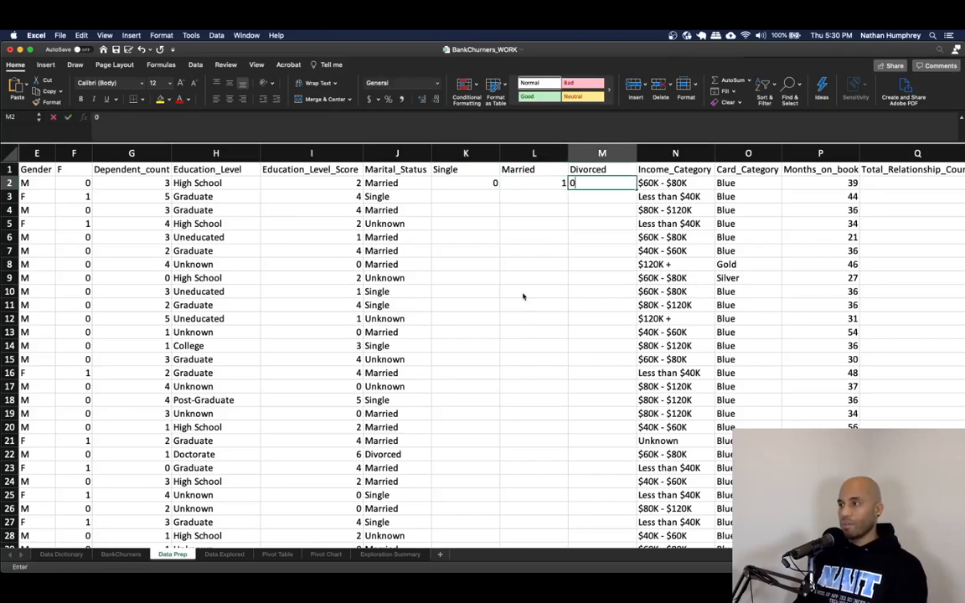
key("Left")
key("Down")
key("Down")
key("Left")
key("Left")
key("Down")
key("Right")
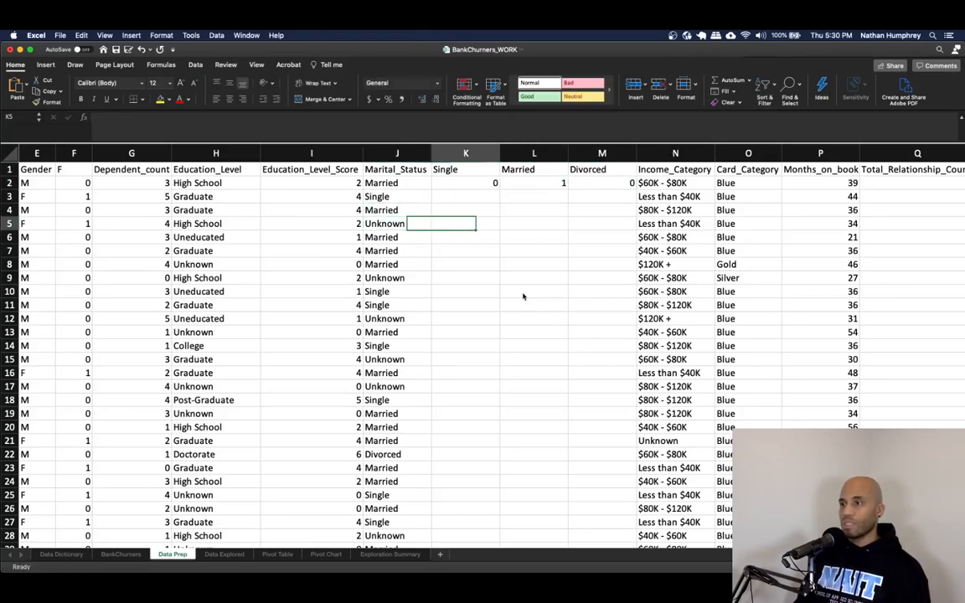
type("0")
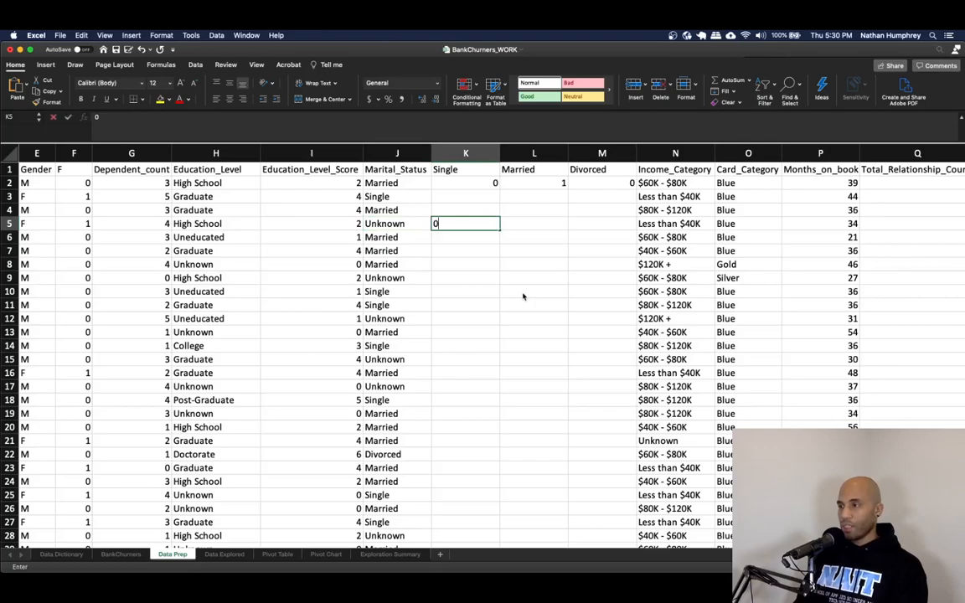
key("Right")
type("0")
key("Right")
type("0")
key("Left")
key("Left")
key("Right")
key("Left")
key("Right")
key("Left")
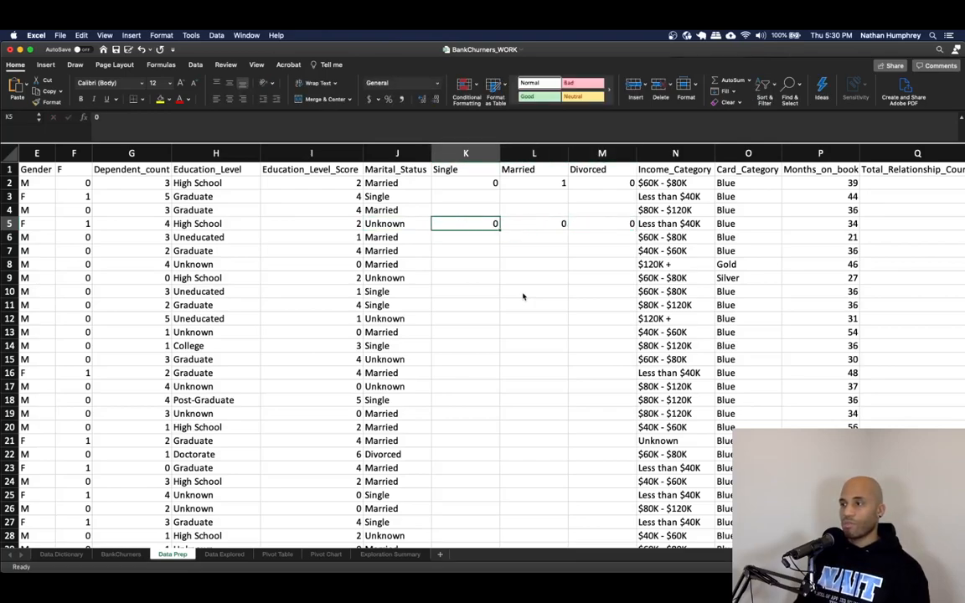
key("Left")
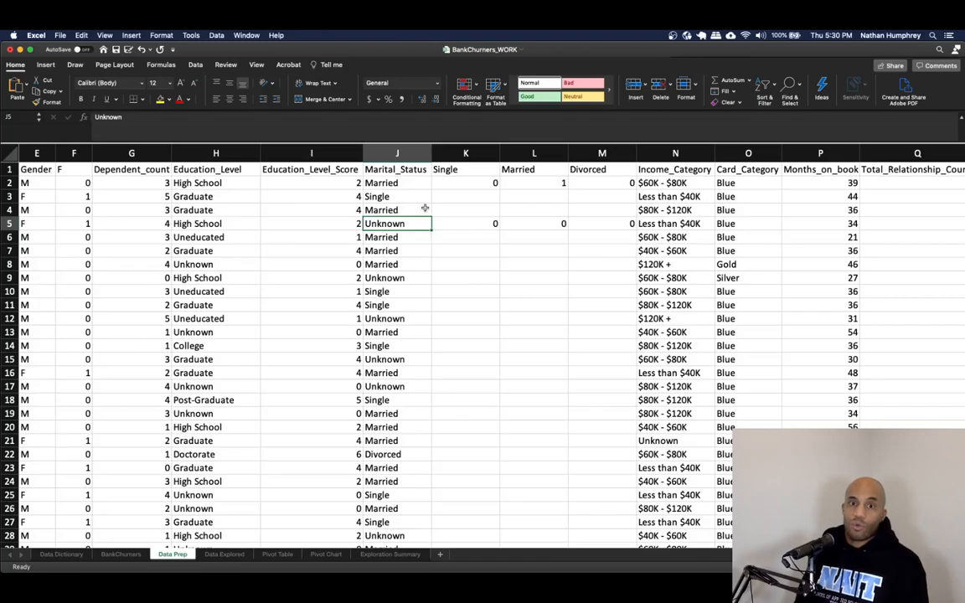
- Clear the sample flags from the Single, Married and Divorced columns
left_click(536, 250)
left_click_drag(450, 176, 589, 216)
key("Delete")
- Enter a formula in the first Single cell returning 1 when Marital_Status is "Single", otherwise 0
key("Up")
key("Down")
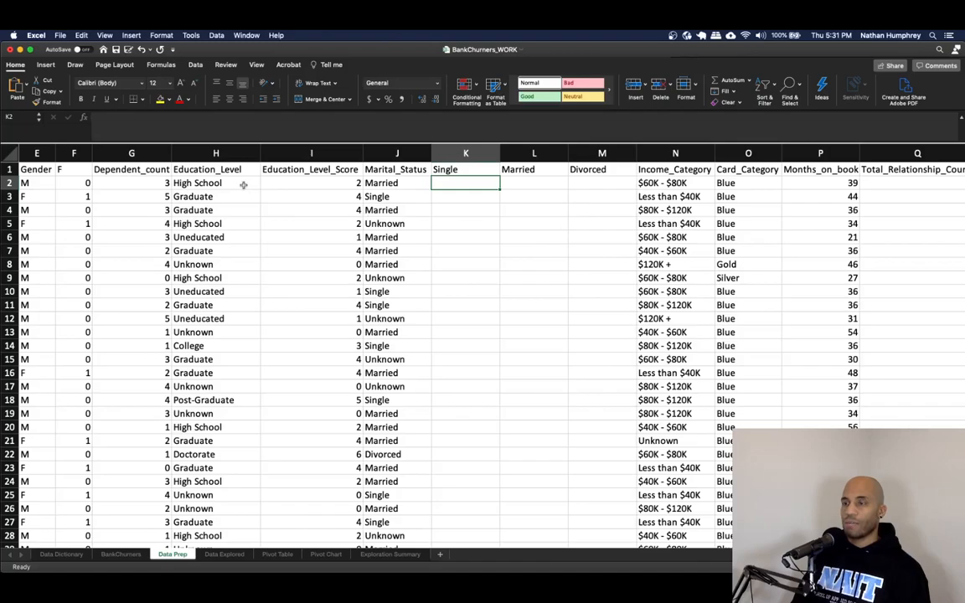
type("=")
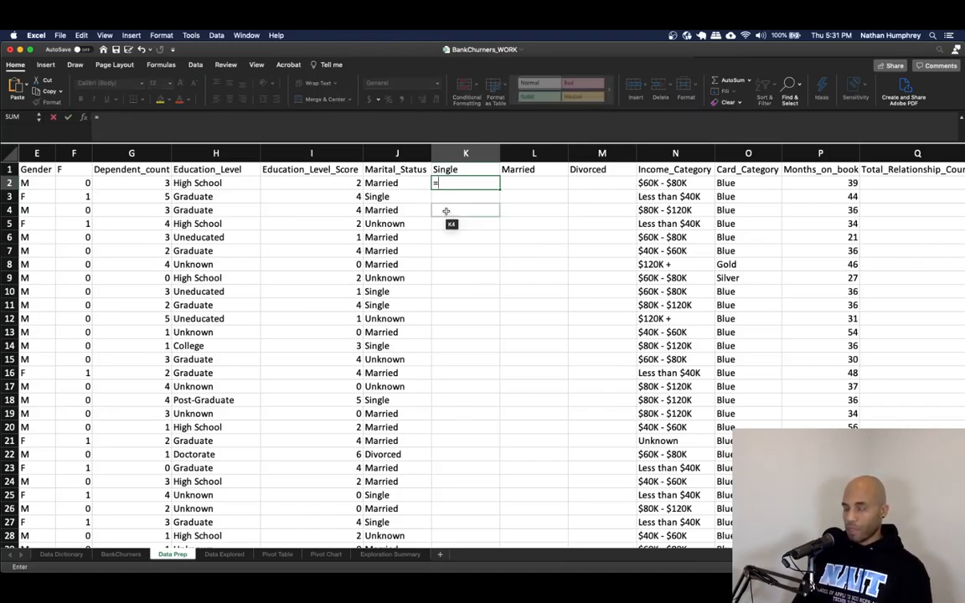
type("if")
key("Left")
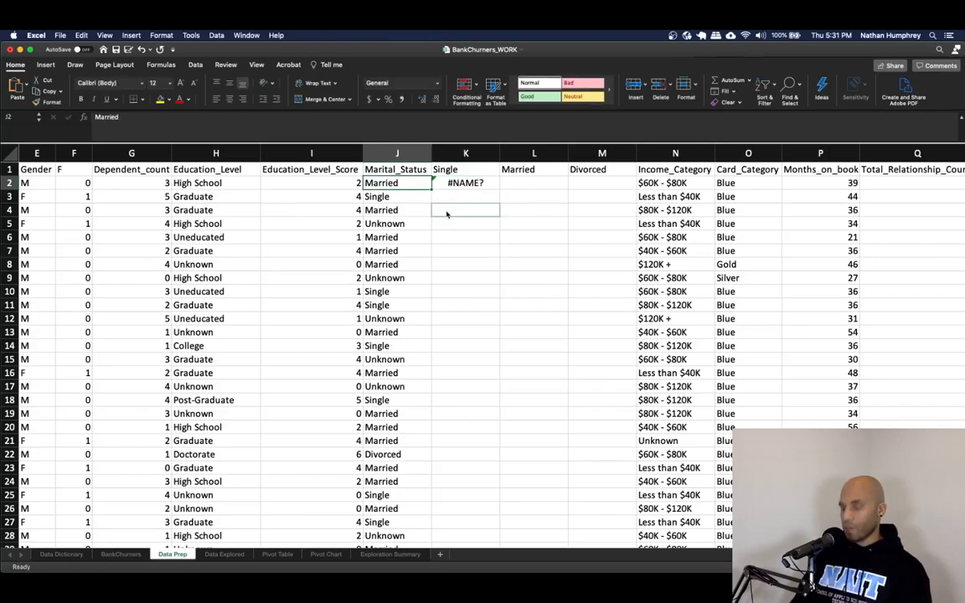
key("Right")
type("=if(")
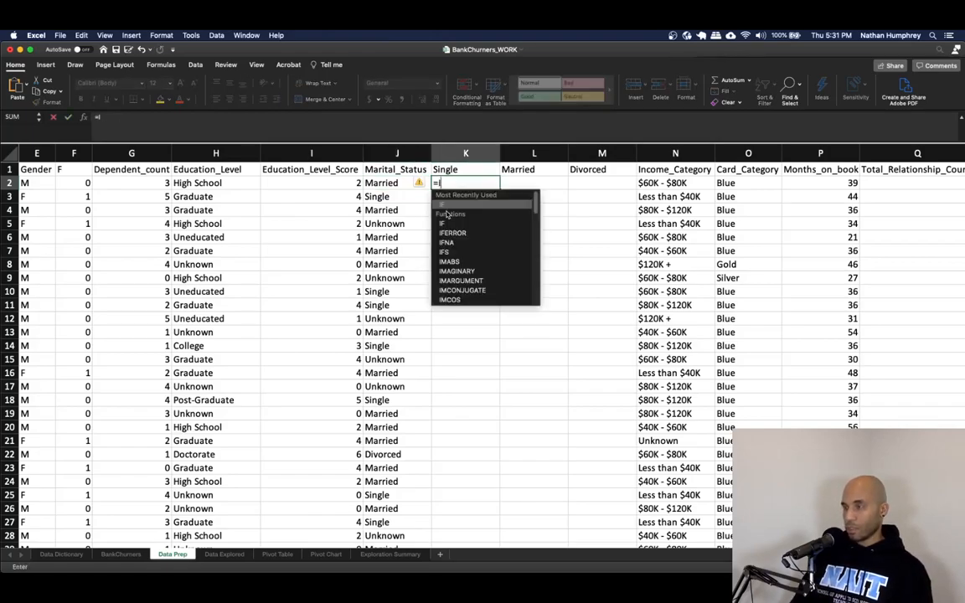
key("Left")
type("=\"Single\",")
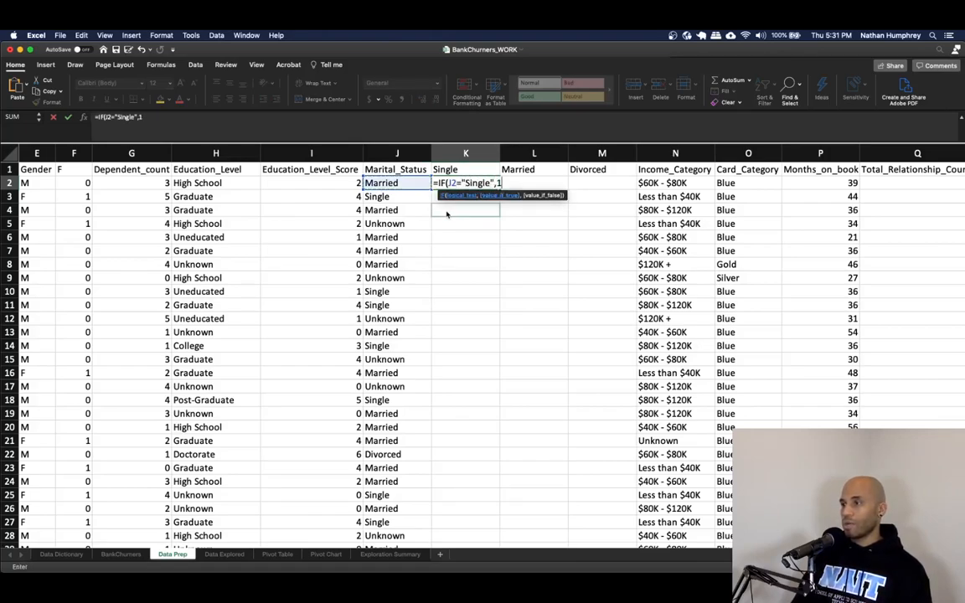
type("1,0")
key("Return")
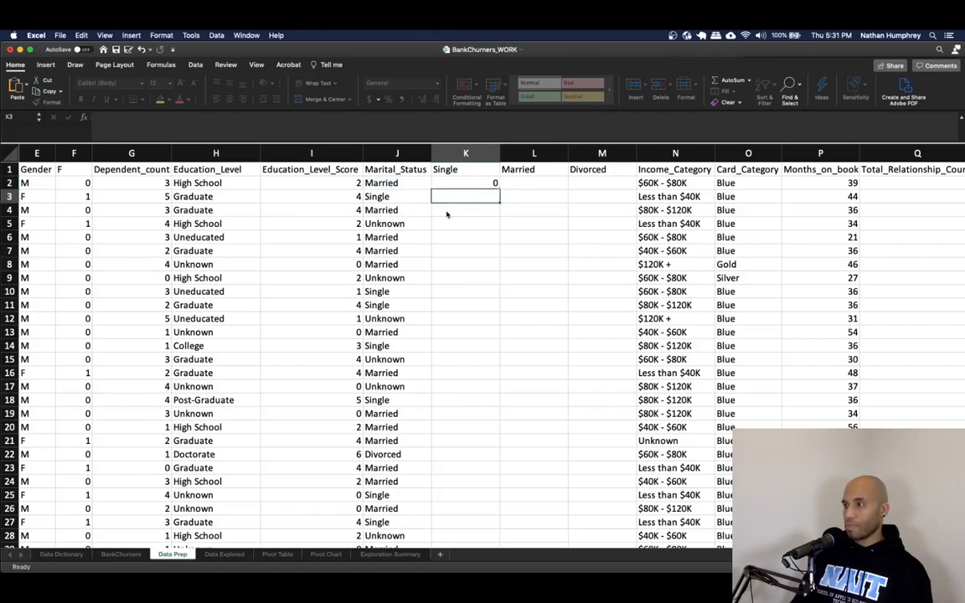
- Copy the Single formula into the first Married cell and change its criterion to "Married"
key("Up")
left_click(157, 119)
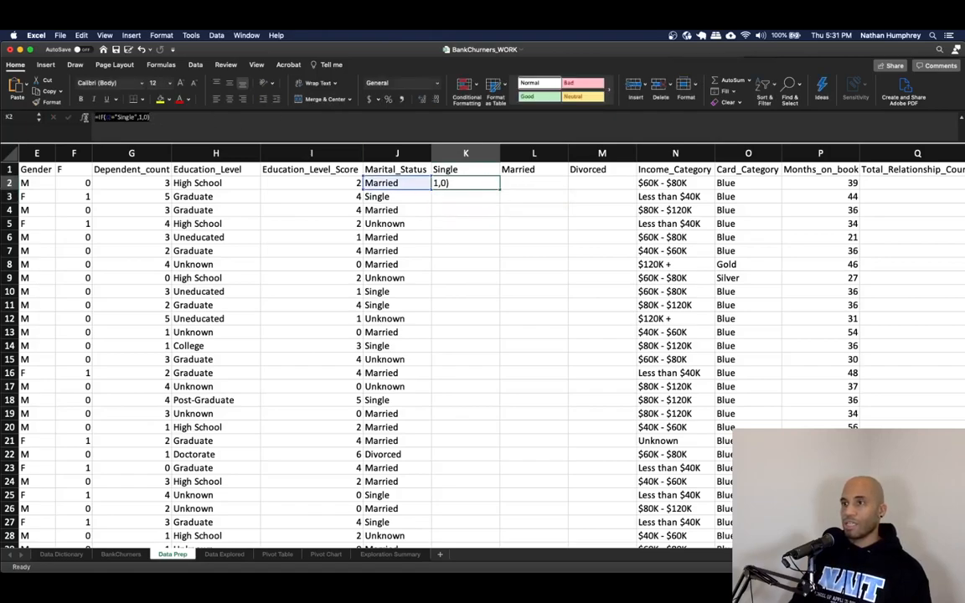
left_click(513, 184)
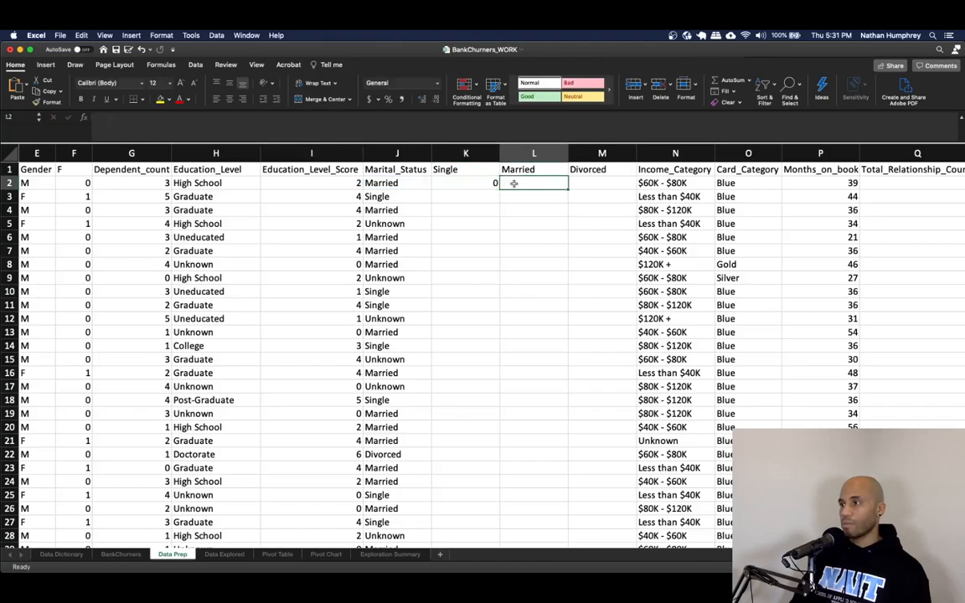
type("=IF(J2=\"Single\",1,0)")
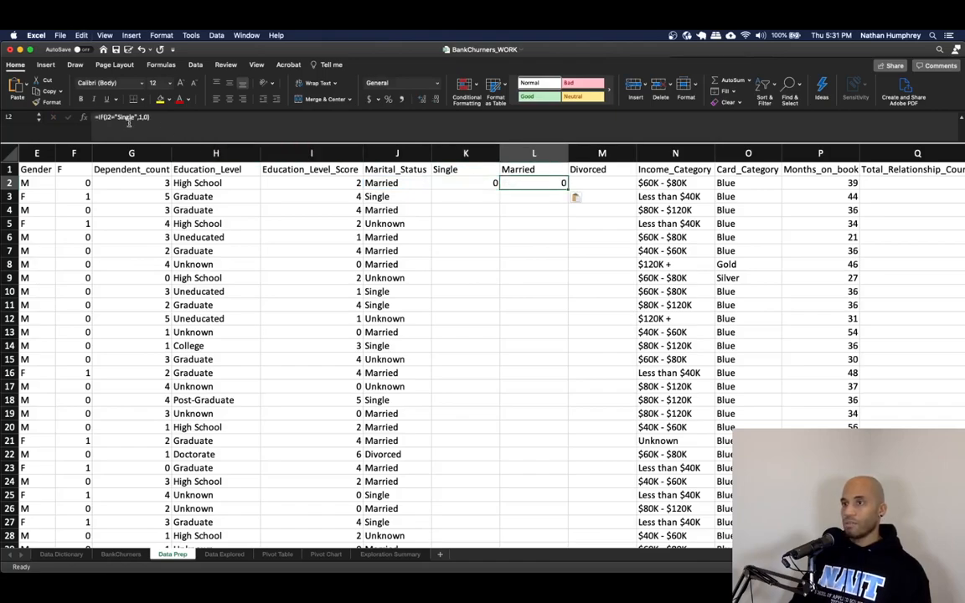
left_click(124, 117)
key("BackSpace")
key("BackSpace")
key("BackSpace")
key("BackSpace")
key("BackSpace")
key("BackSpace")
type("Married")
key("Tab")
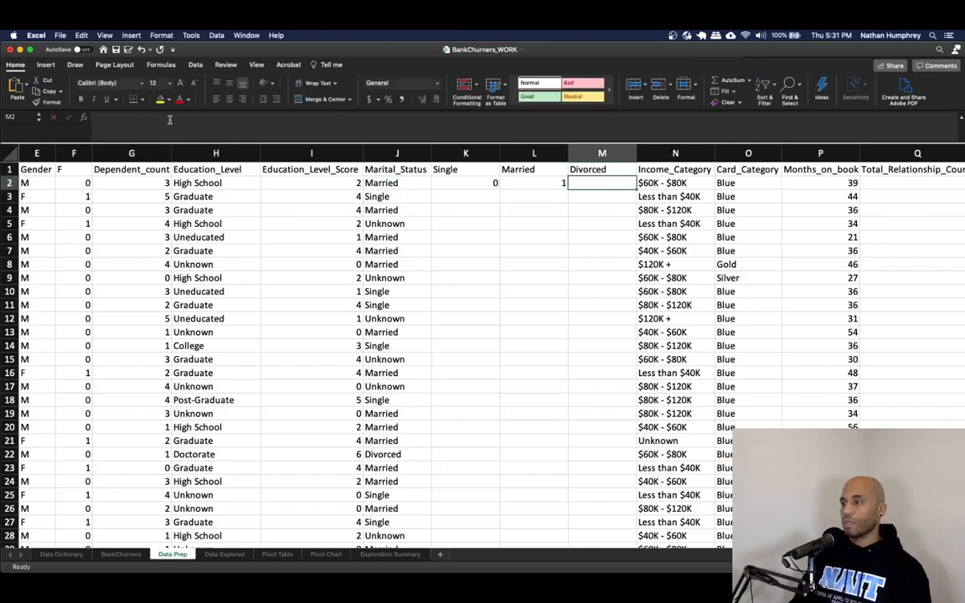
- Paste the flag formula into the first Divorced cell and change its criterion to "Divorced"
type("=IF(J2=\"Single\",1,0)")
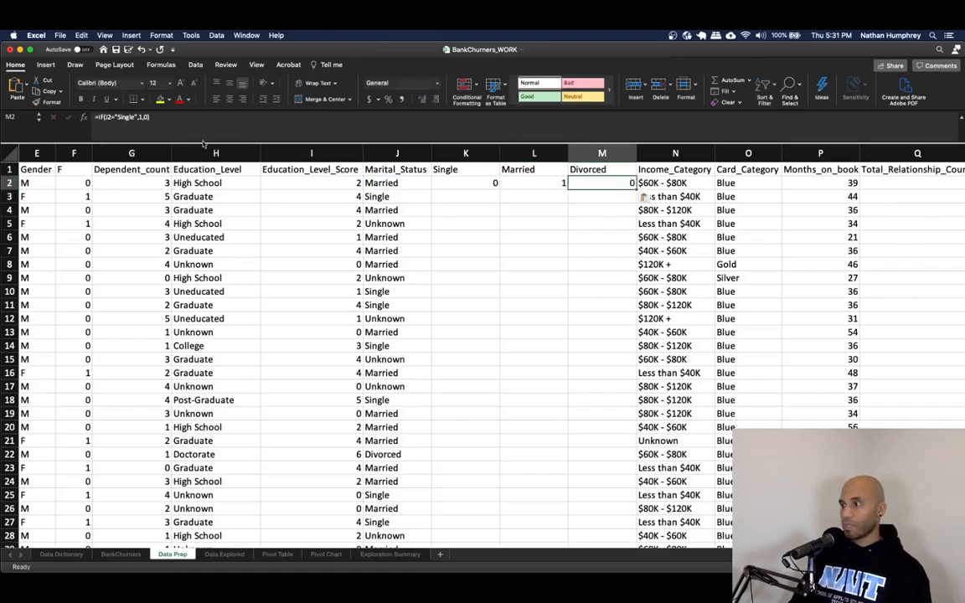
double_click(124, 117)
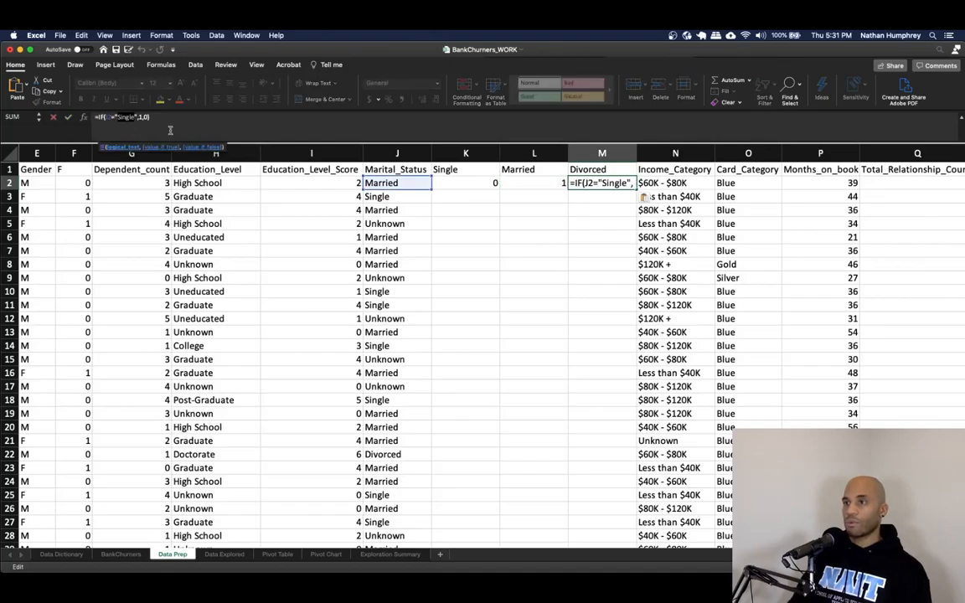
type("Divorced")
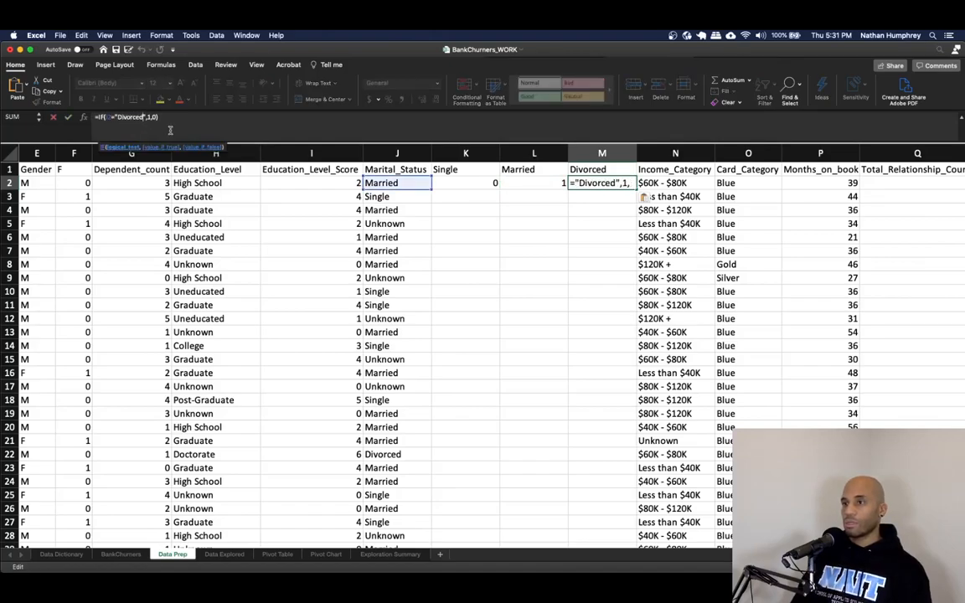
key("Return")
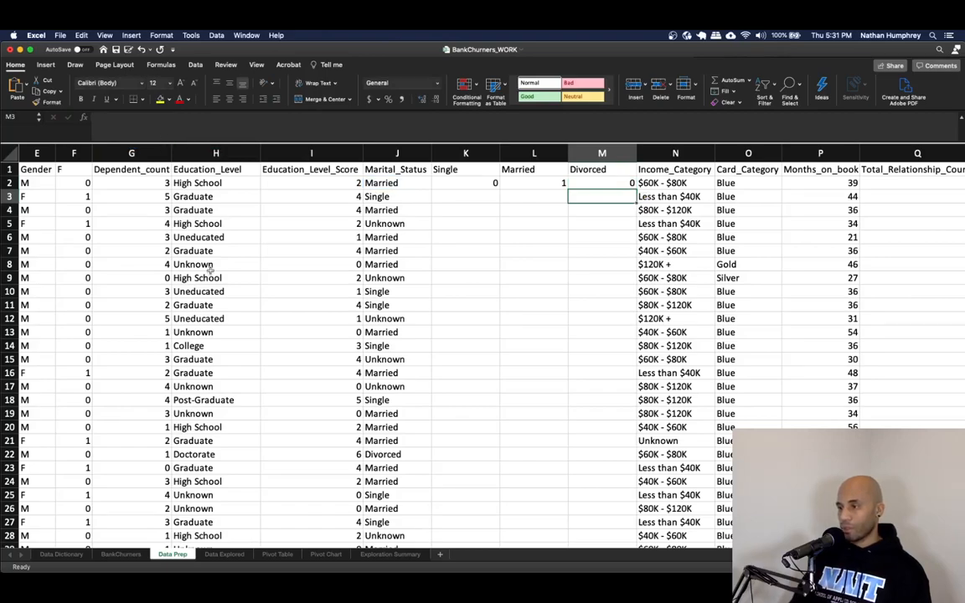
left_click(392, 454)
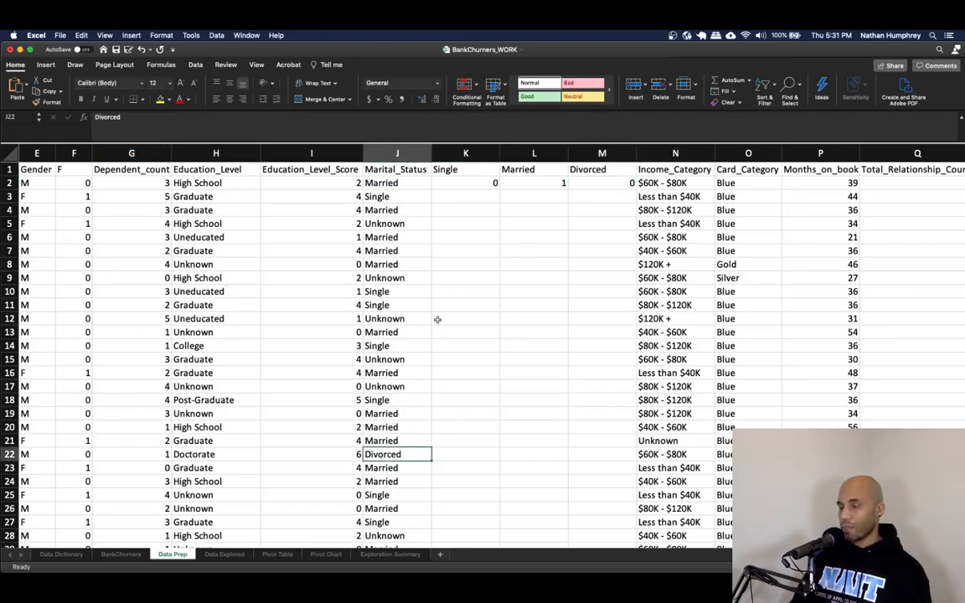
- Fill the Single, Married and Divorced formulas down all rows, then paste the three columns back as values
left_click_drag(479, 182, 616, 184)
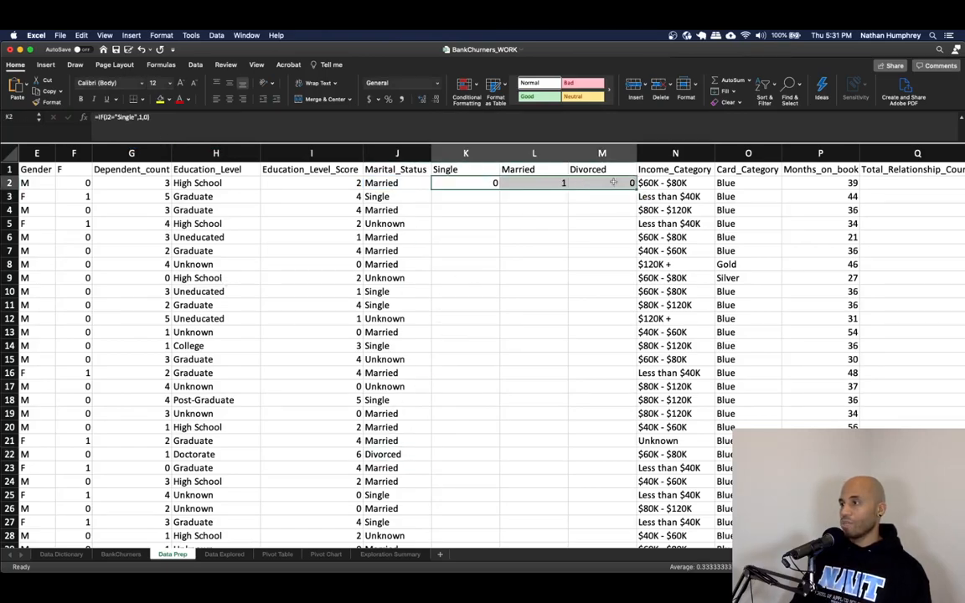
double_click(635, 187)
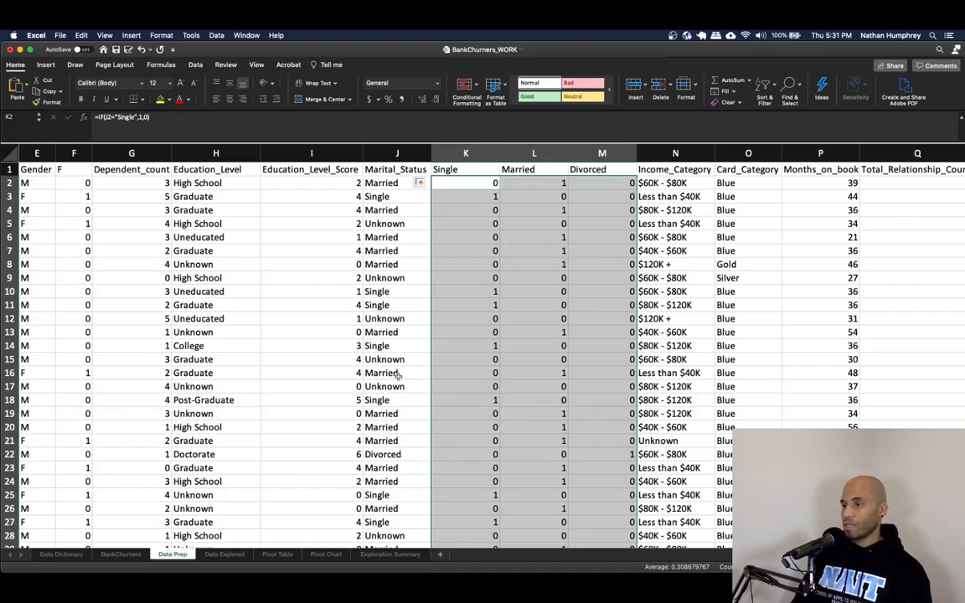
key("super+c")
right_click(507, 260)
mouse_move(549, 292)
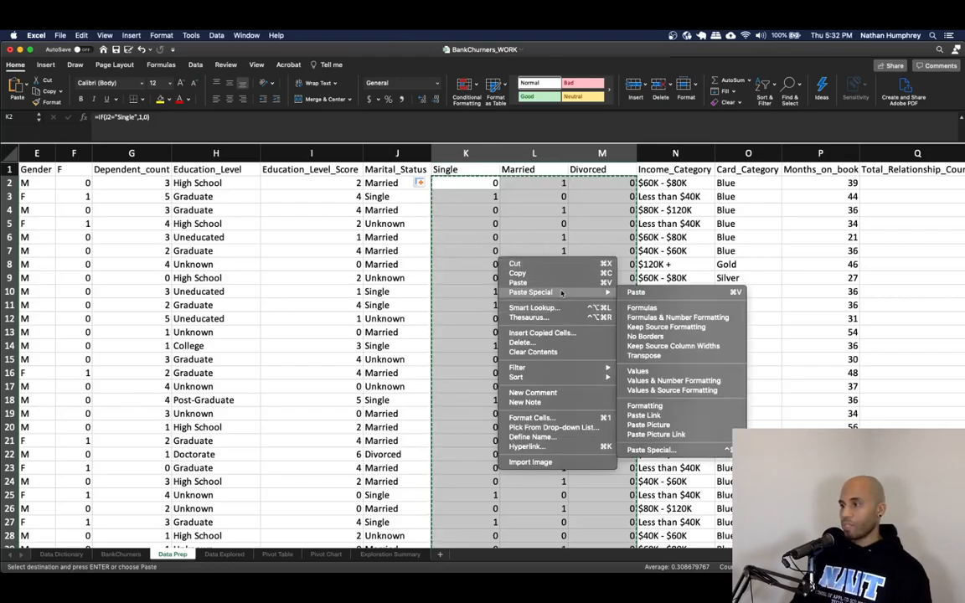
left_click(640, 372)
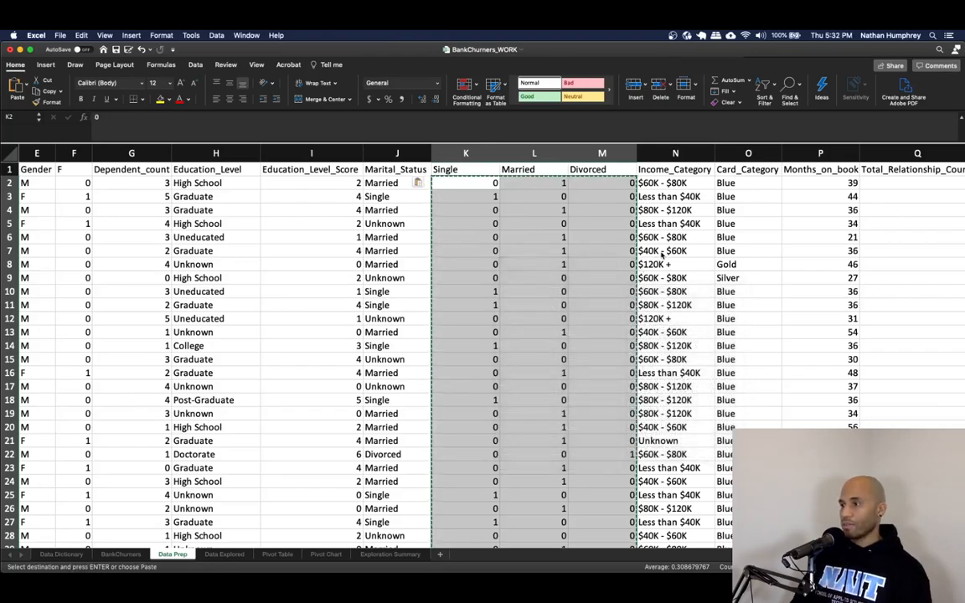
left_click(646, 197)
key("Escape")
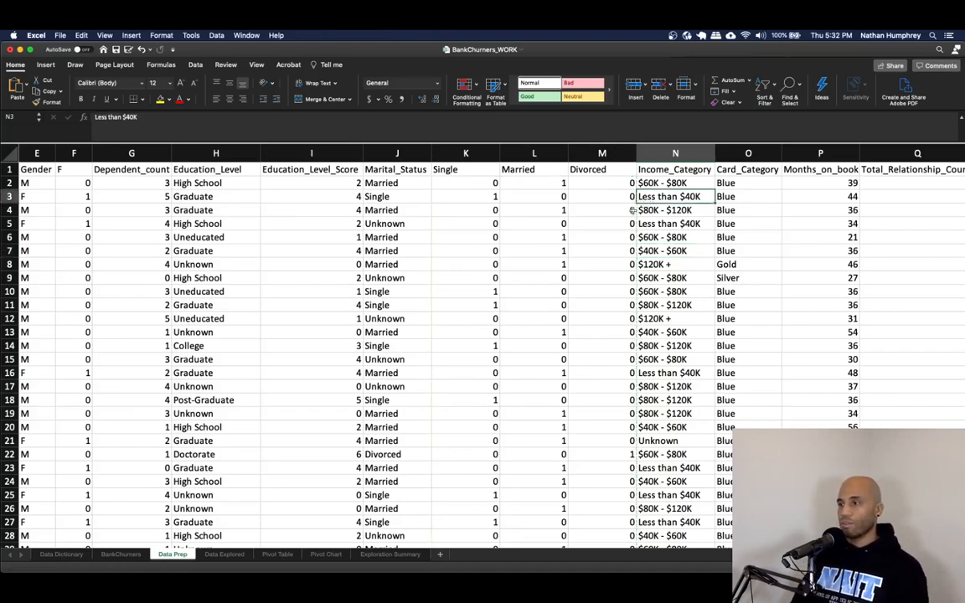
- Insert a new column after Income_Category headed Income_Category_Score and widen it to fit
scroll(447, 549, "right", 10)
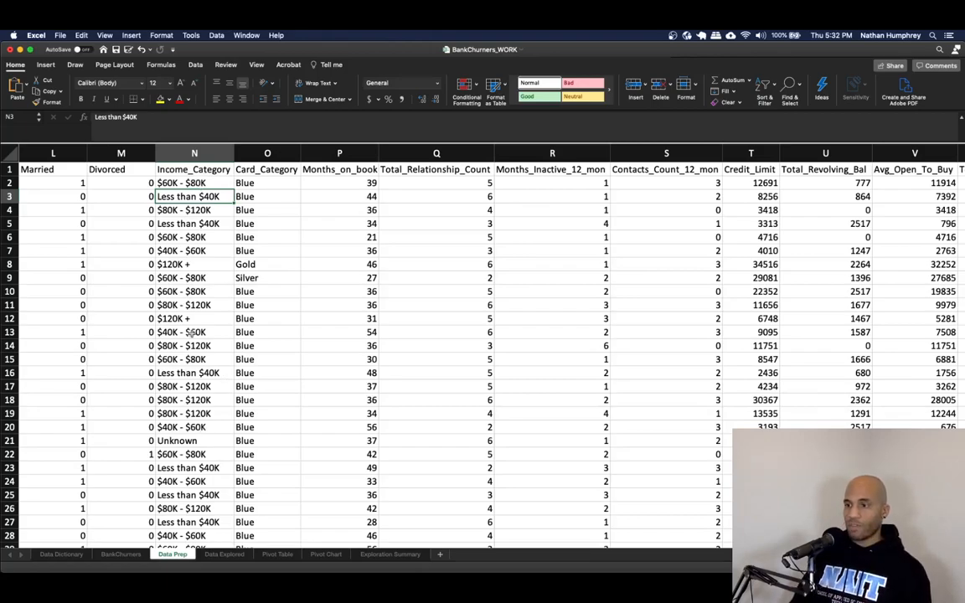
scroll(194, 334, "down", 1)
scroll(194, 335, "down", 3)
left_click(184, 460)
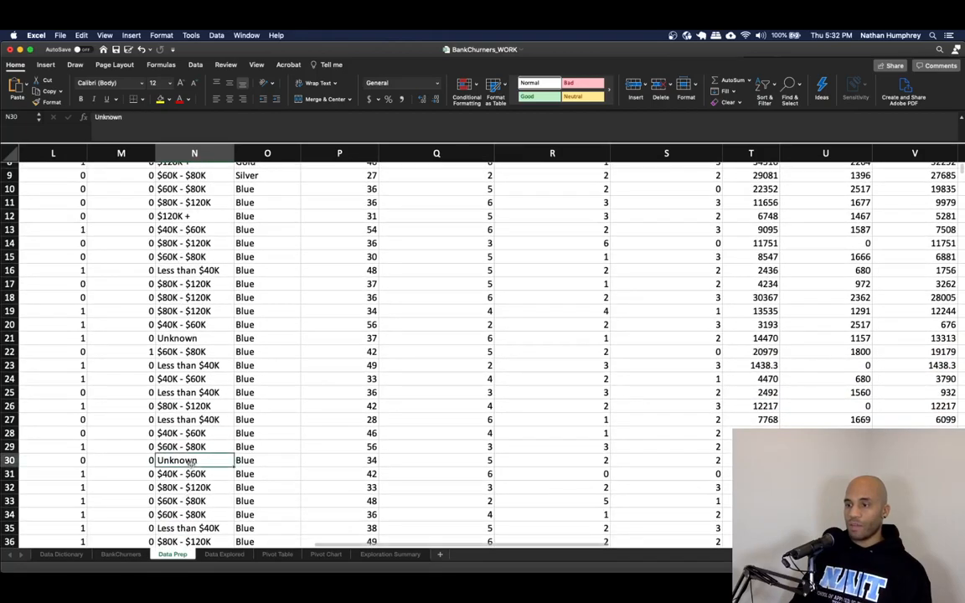
scroll(189, 436, "up", 4)
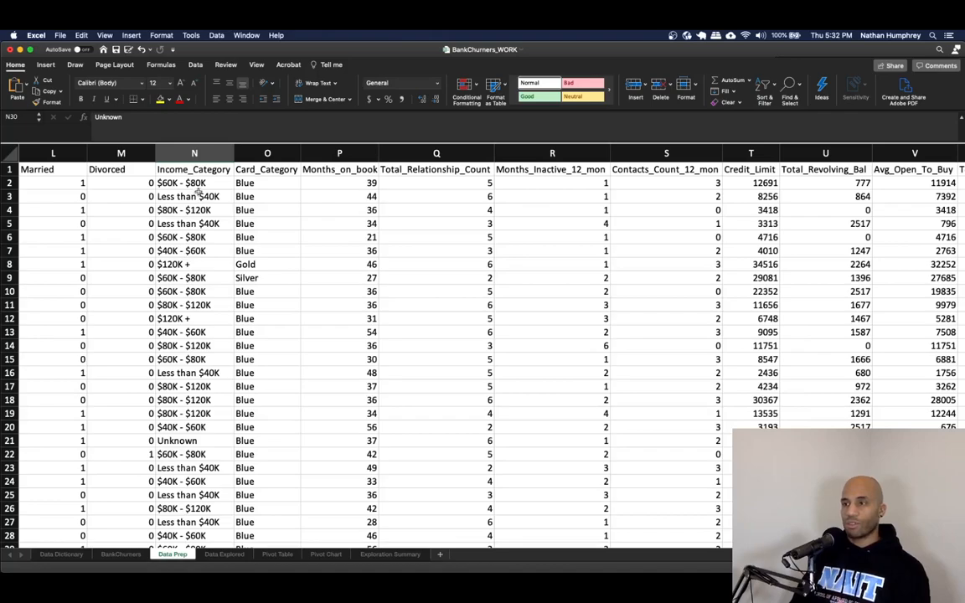
right_click(263, 153)
left_click(304, 202)
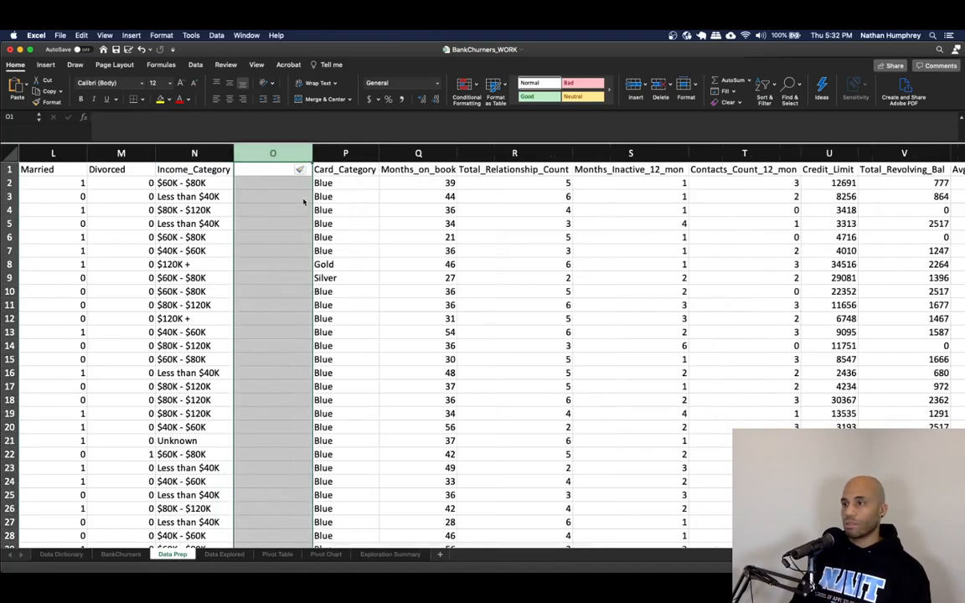
type("Incom")
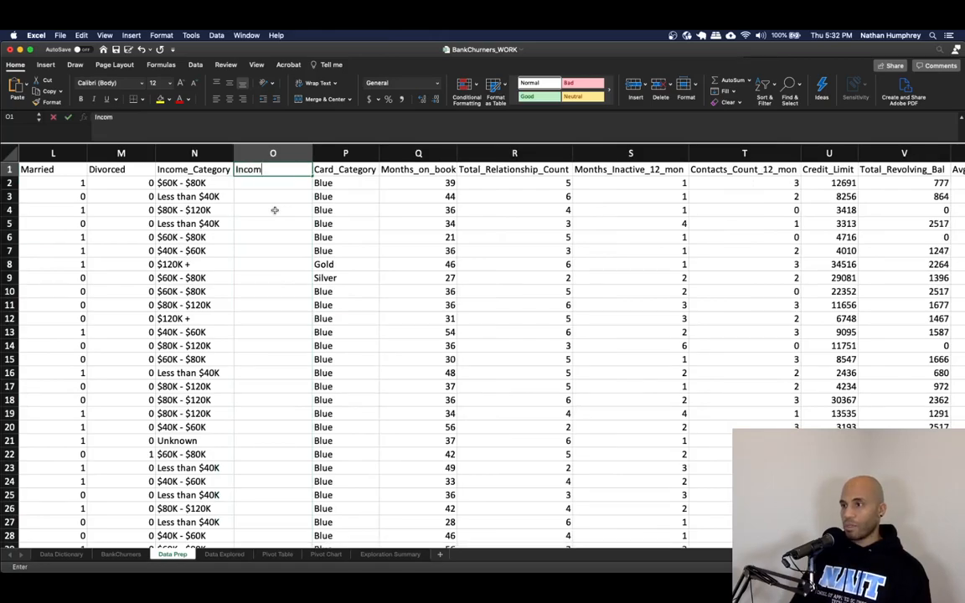
type("e_Category_Score")
key("Return")
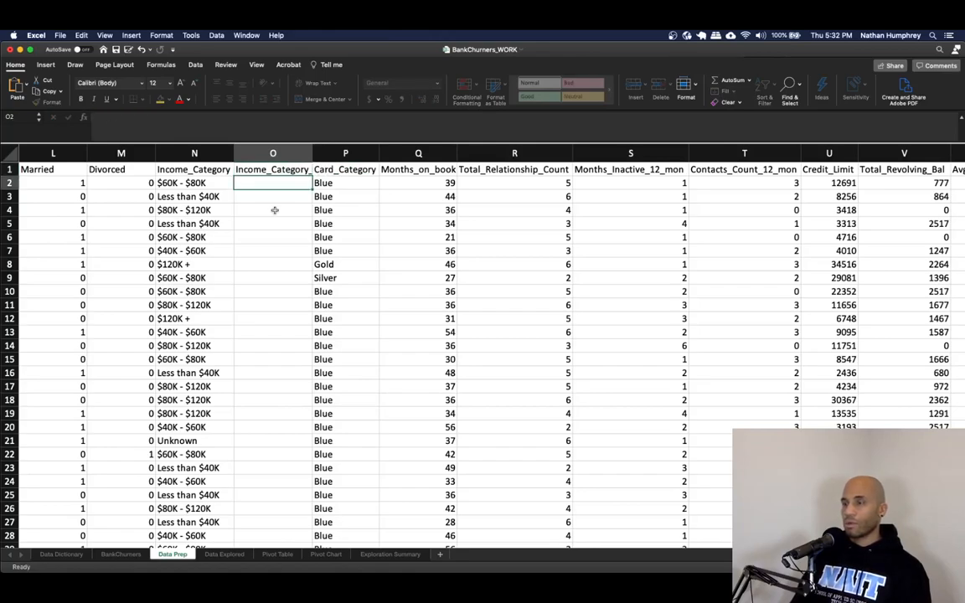
left_click_drag(312, 155, 354, 157)
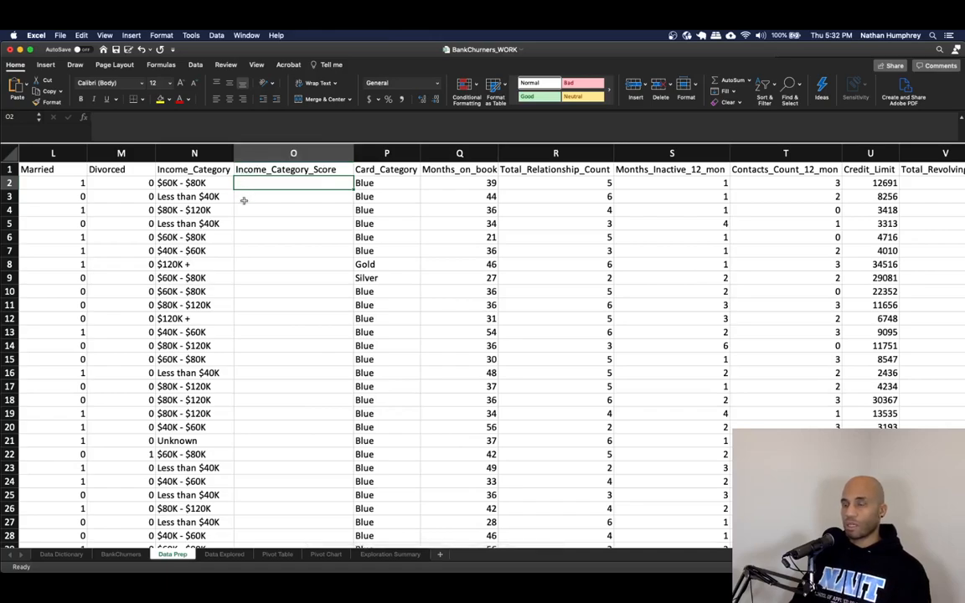
- Start a nested IF formula in the first Income_Category_Score cell scoring "Unknown" as 0, "Less than $40K" as 1 and "$40K - $60K" as 2
type("=IF(N2")
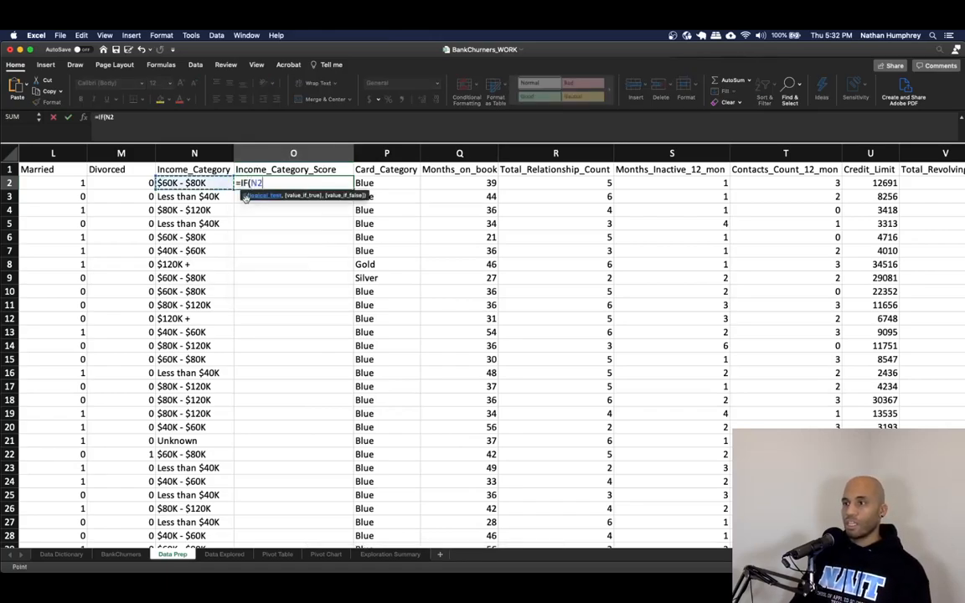
type("=\"")
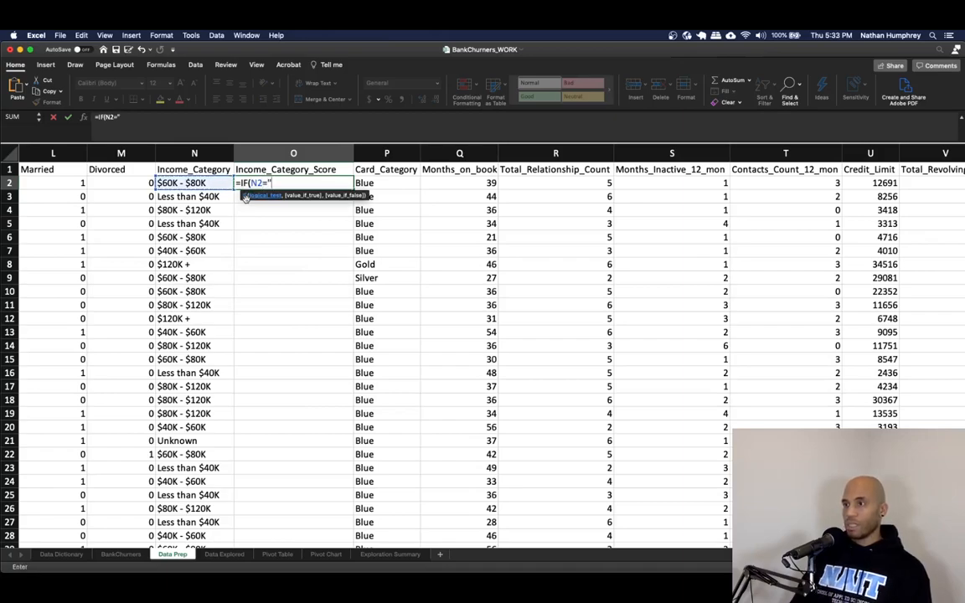
type("Unknown")
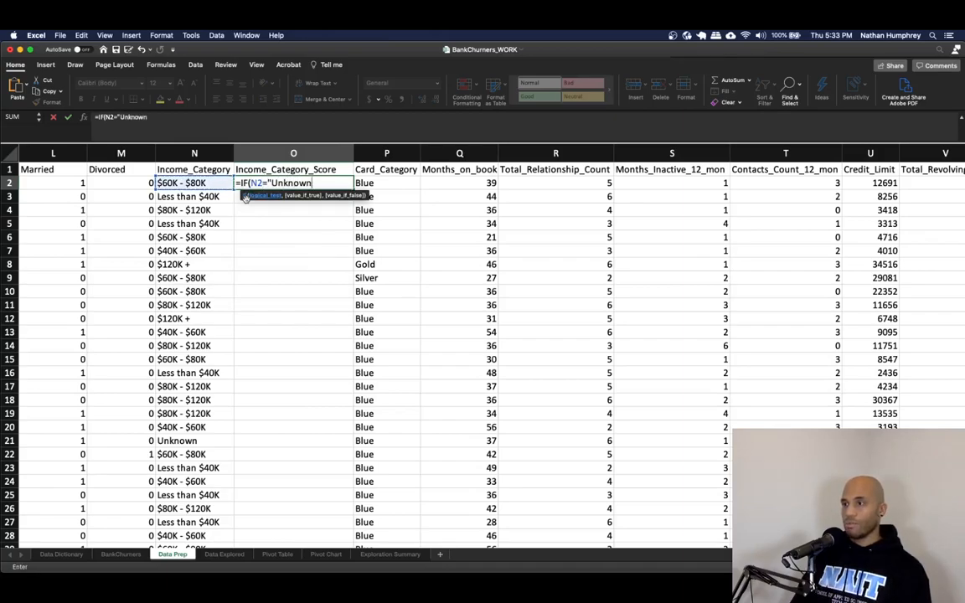
type("\",0,")
type("IF(")
key("Left")
type("=\"")
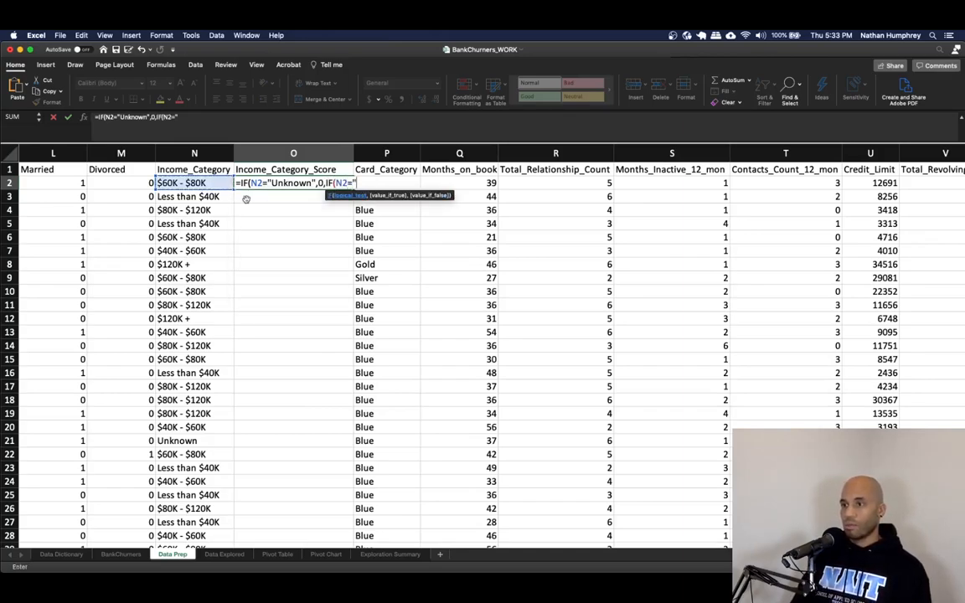
type("Less than ")
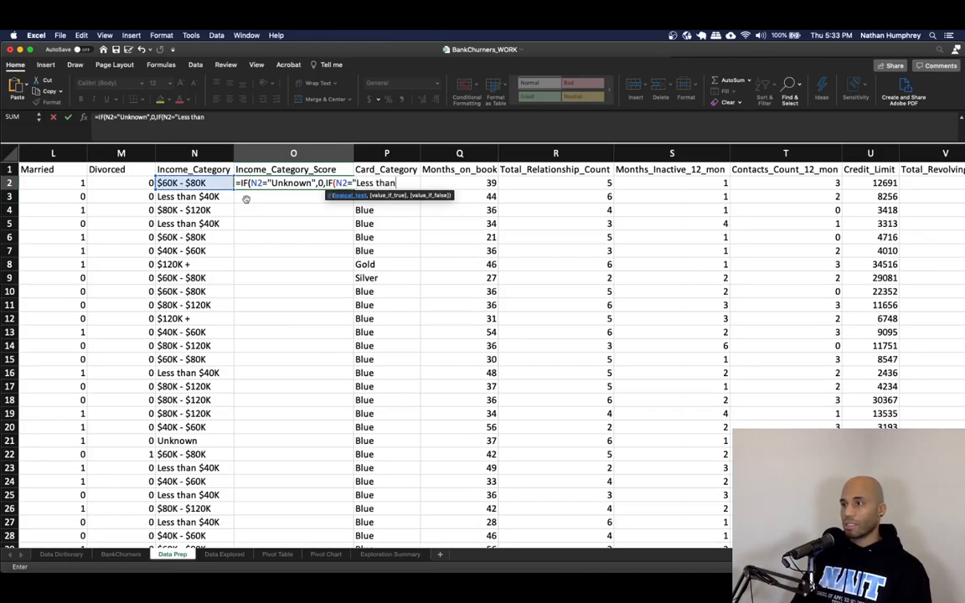
type("$40K")
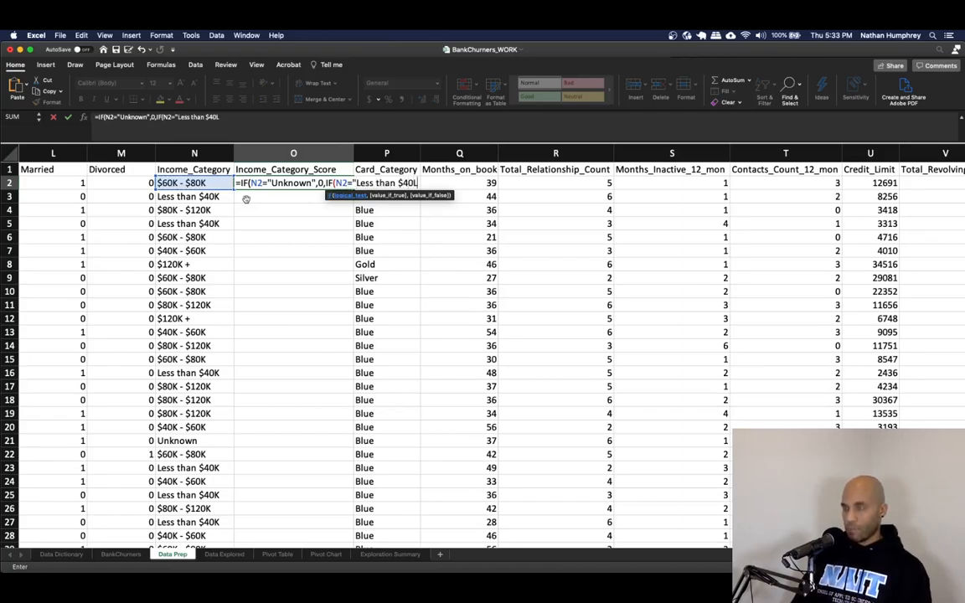
type("\",1,I")
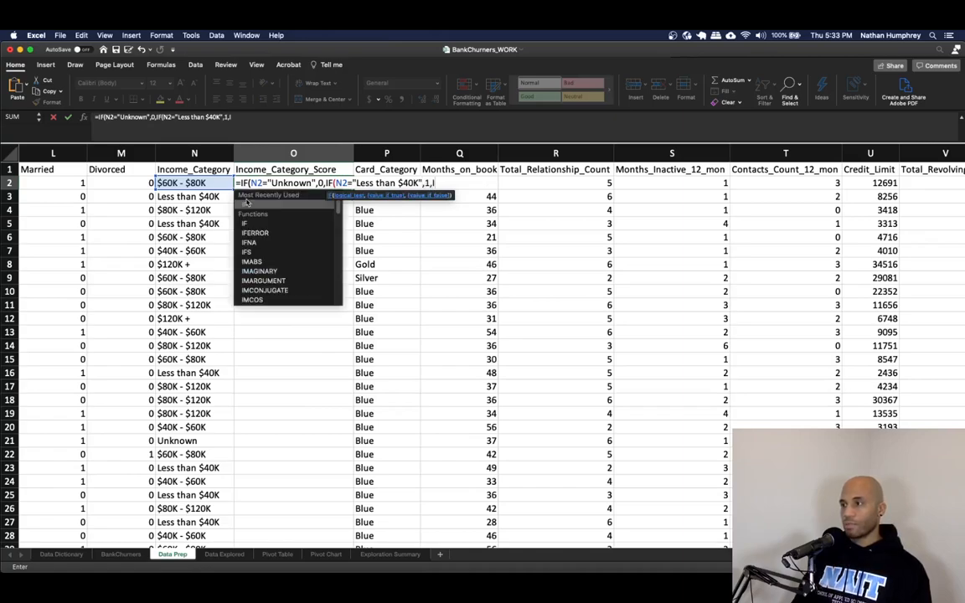
type("F(N2=\"")
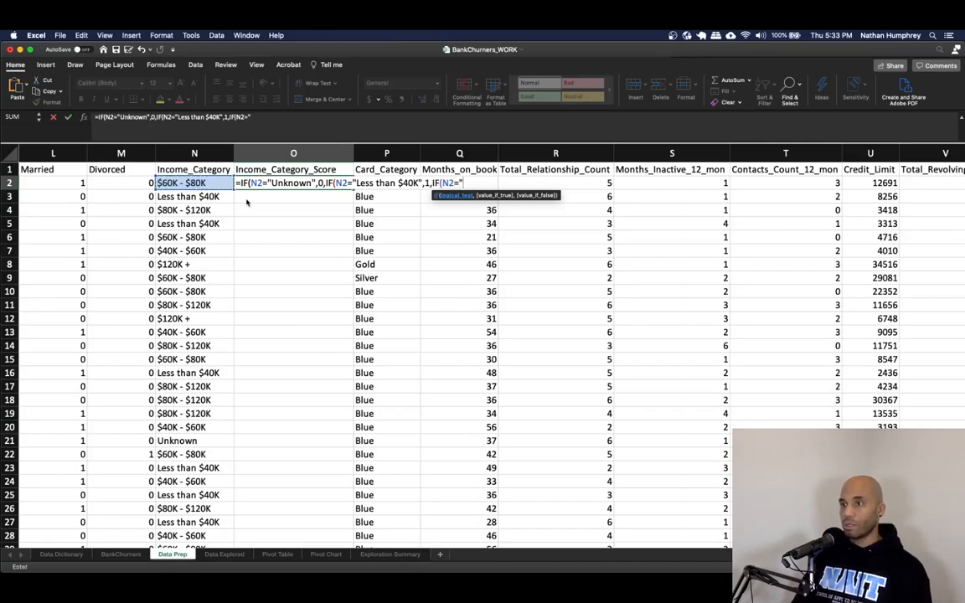
type("$40")
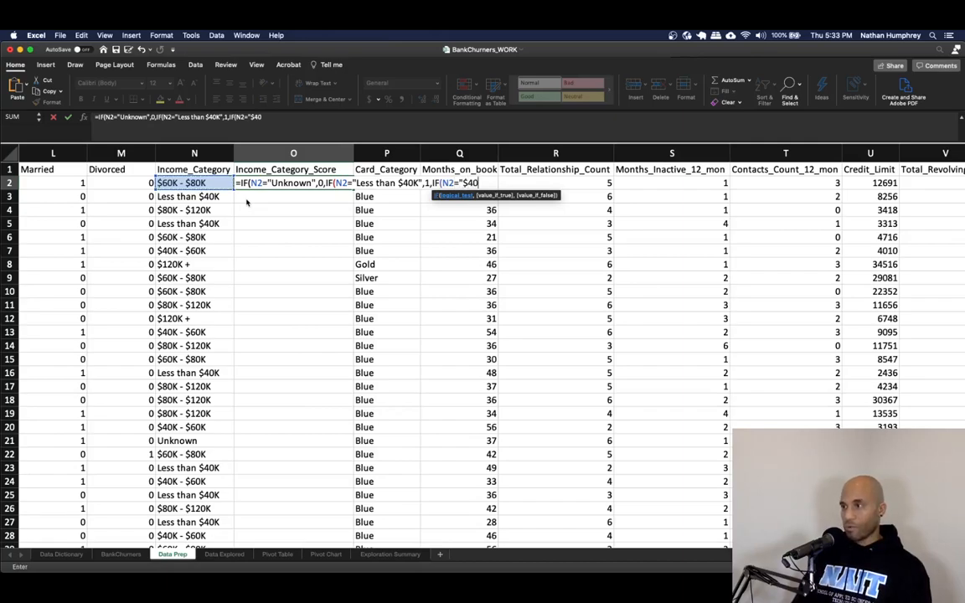
type("K - ")
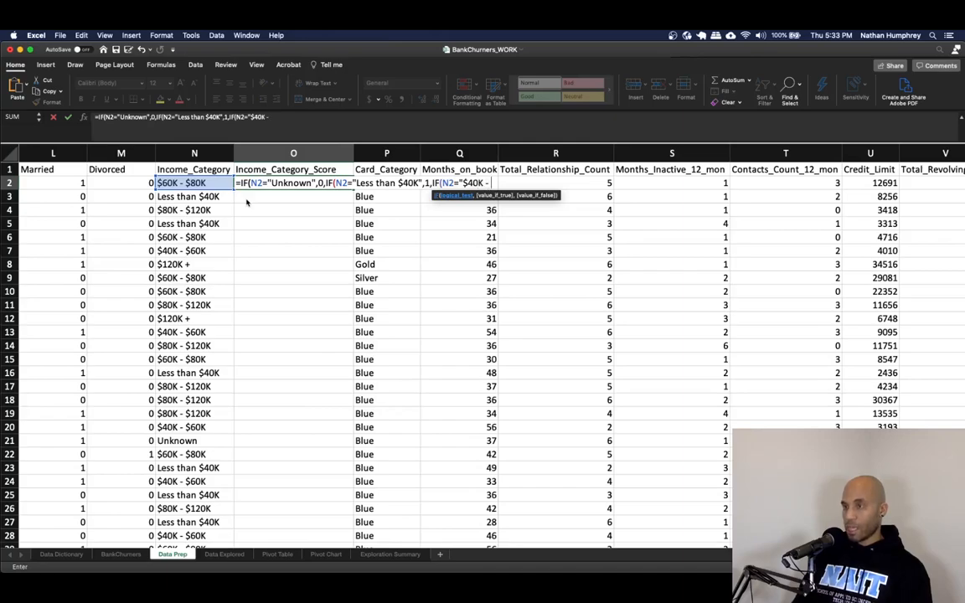
type("$60")
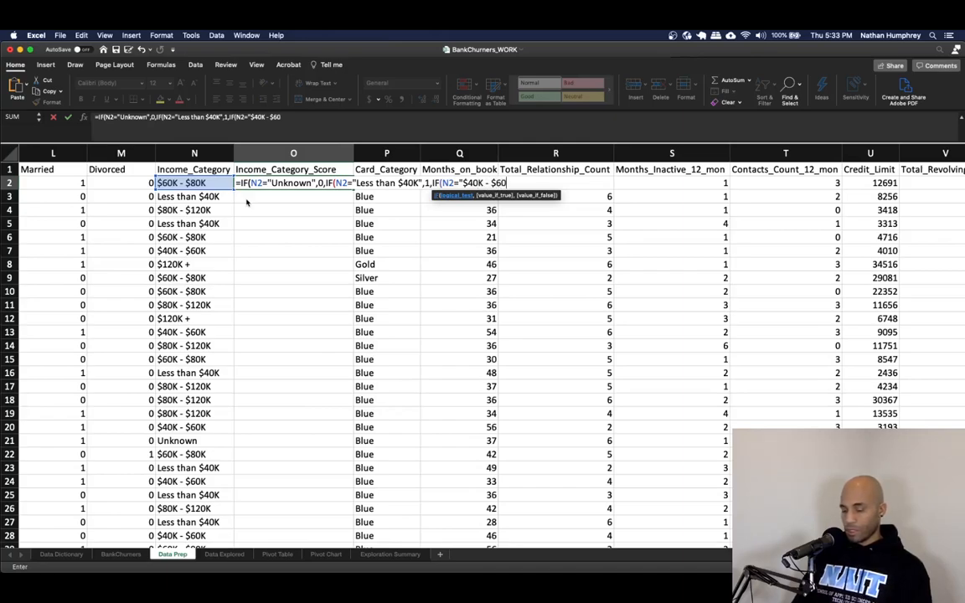
type("K\",")
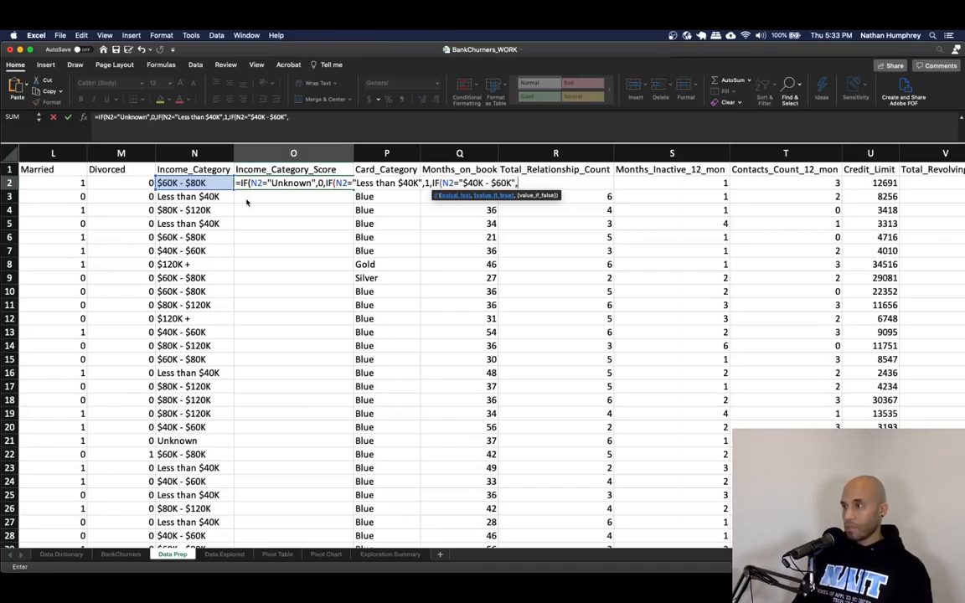
type("2,I")
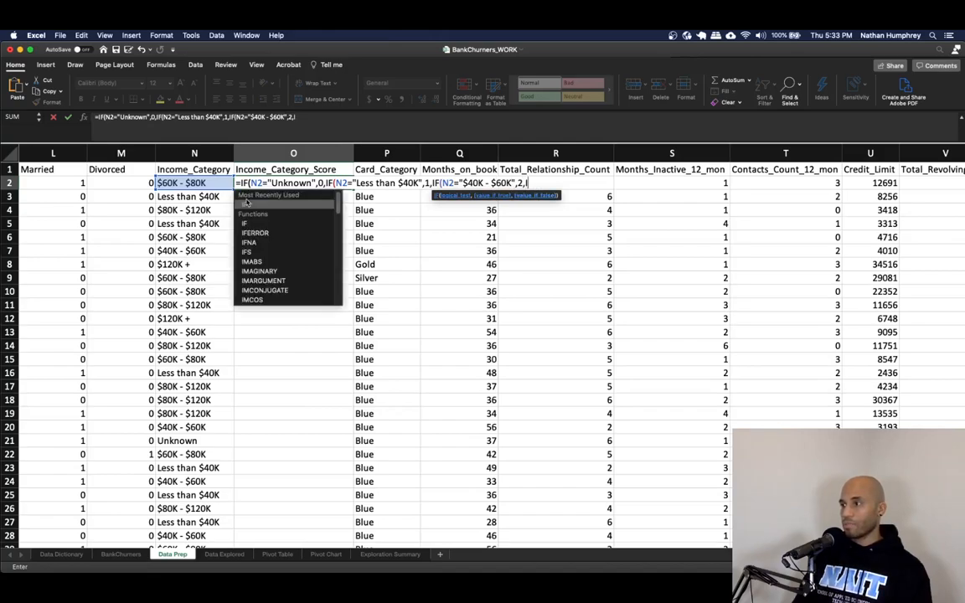
type("F(N2")
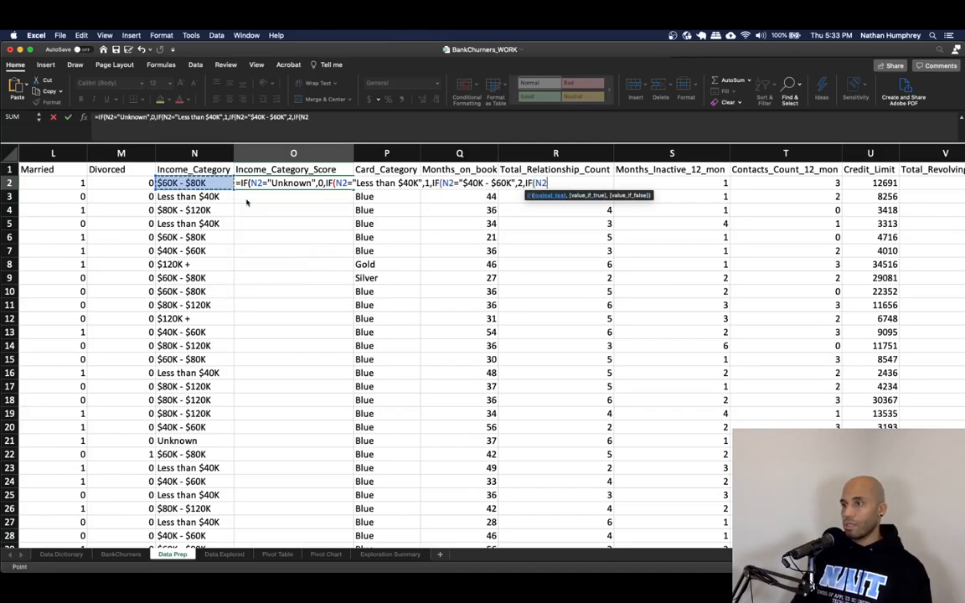
type("=\"")
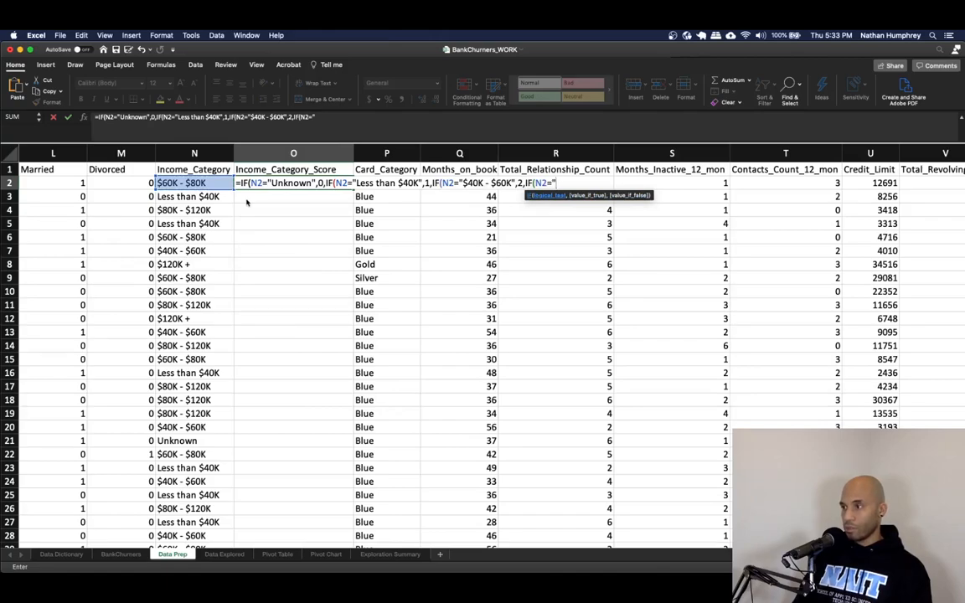
type("$60K")
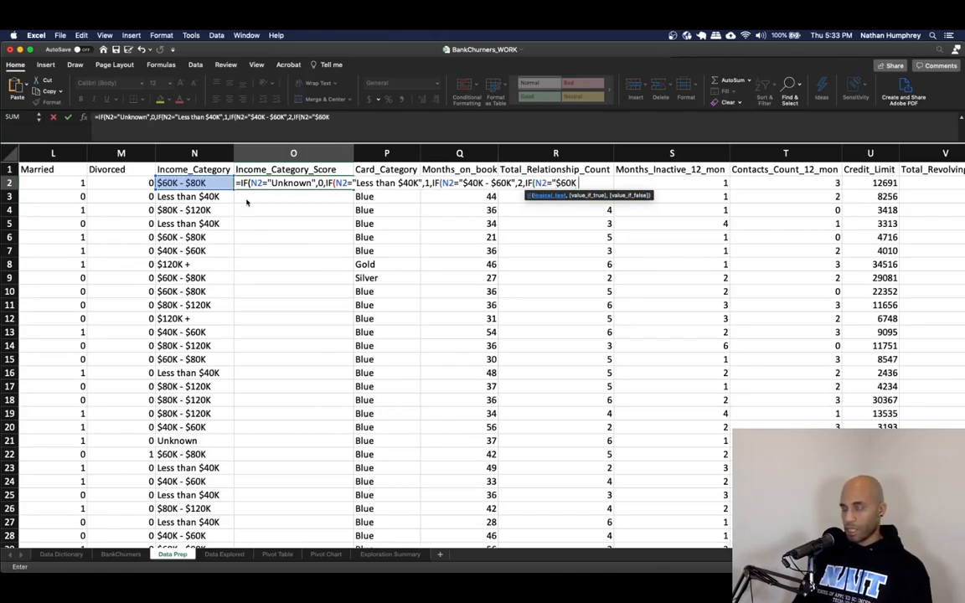
type(" -")
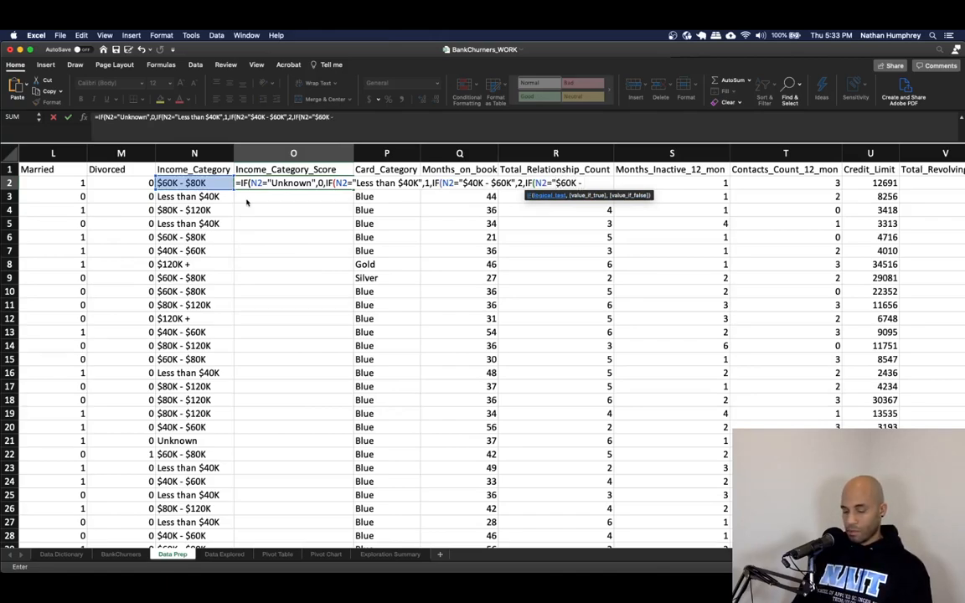
type(" $80K")
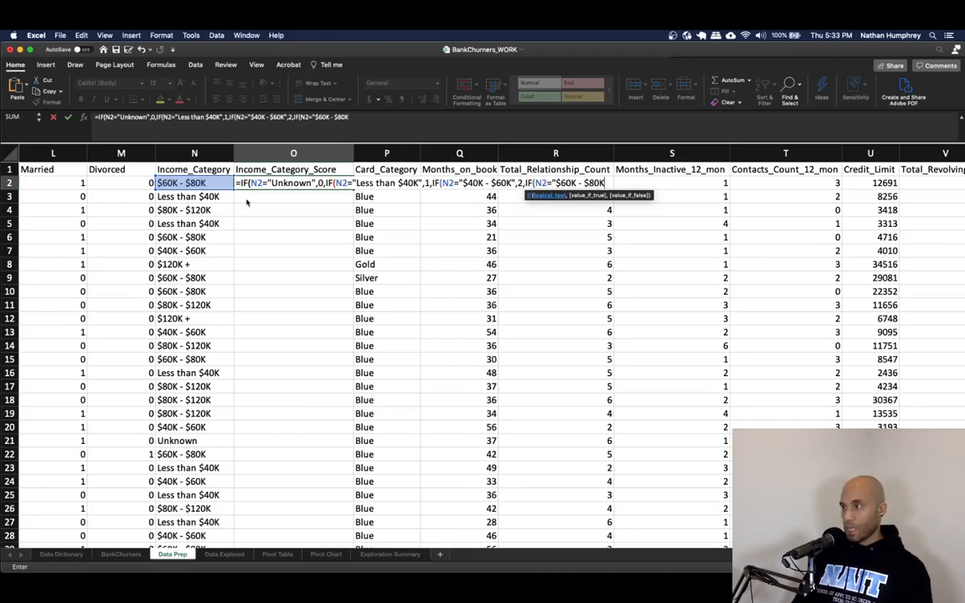
type("\"")
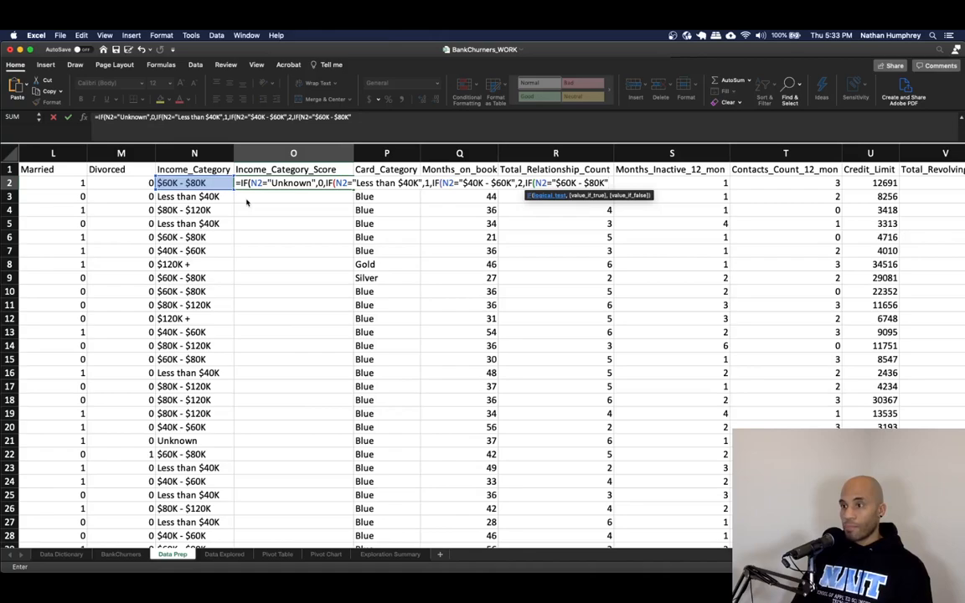
type(",3,IF(")
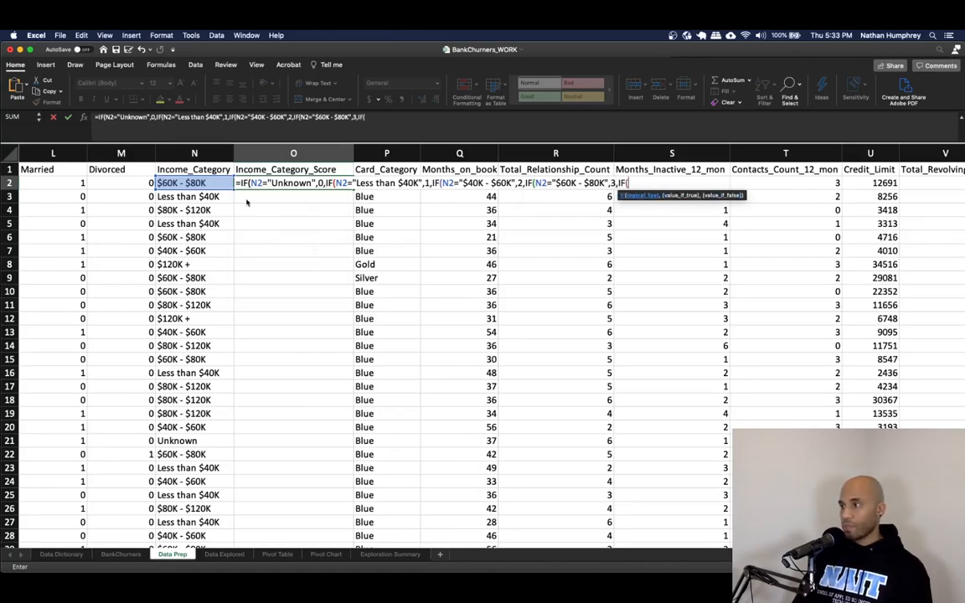
- Finish the formula with "$60K - $80K" as 3, "$80K - $120K" as 4, otherwise 5, closing all brackets and entering it
key("Left")
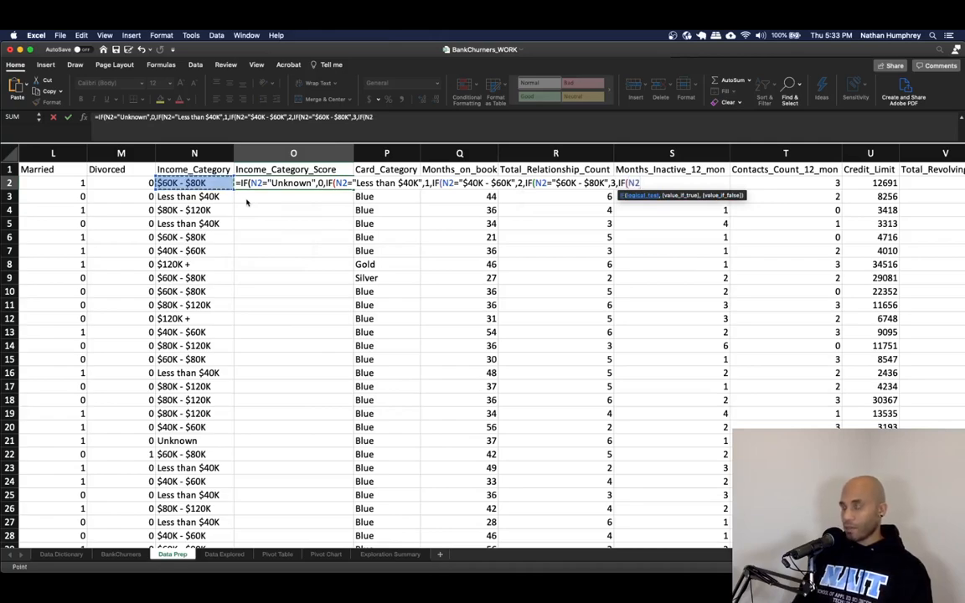
type("=\"$80K")
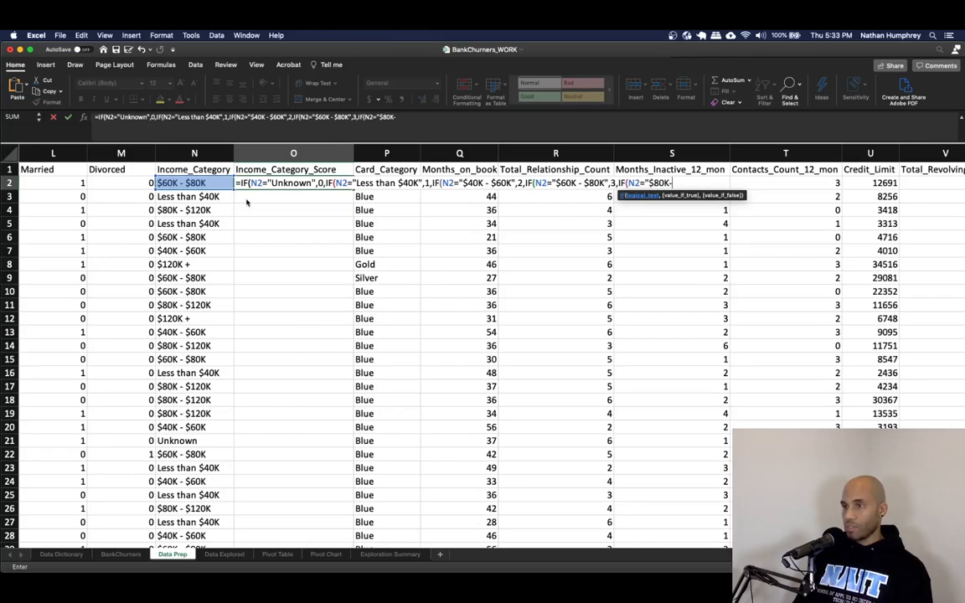
type(" -")
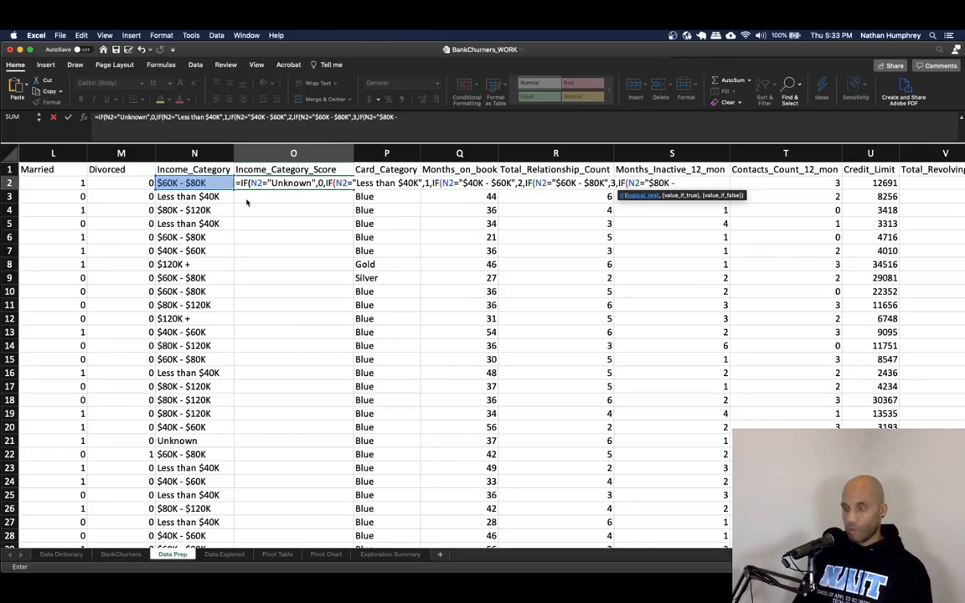
type(" $120K\",")
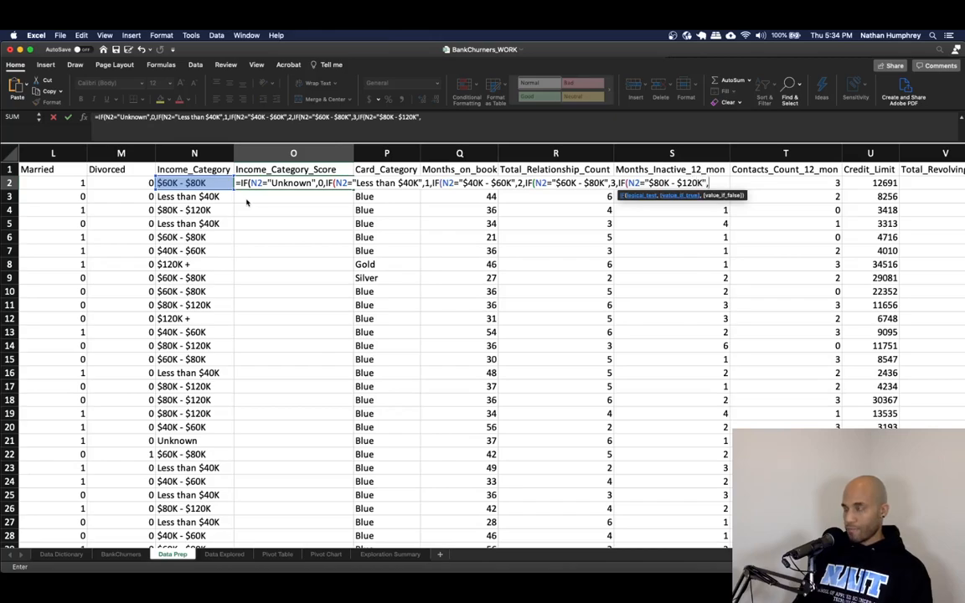
type("4")
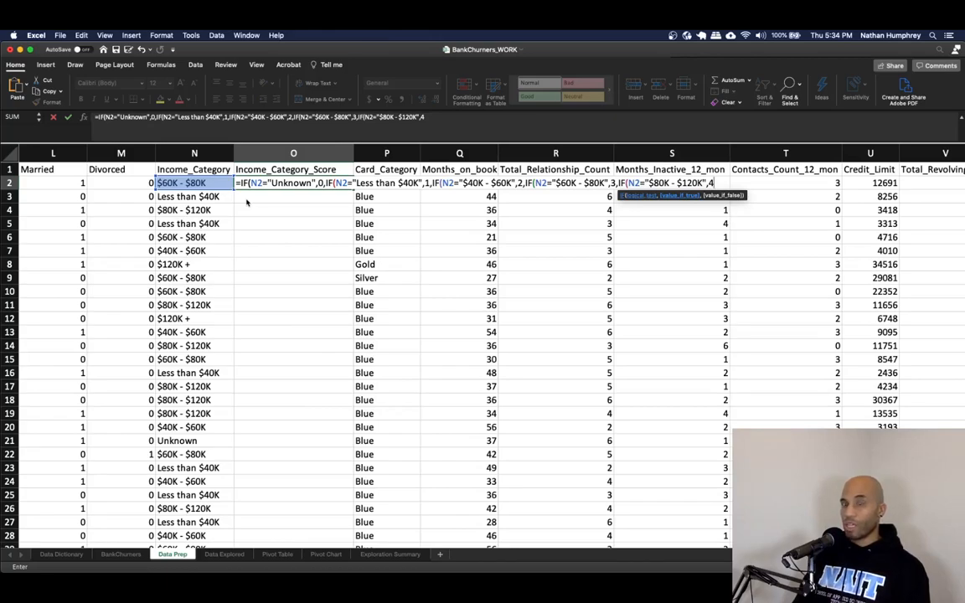
type(",5")
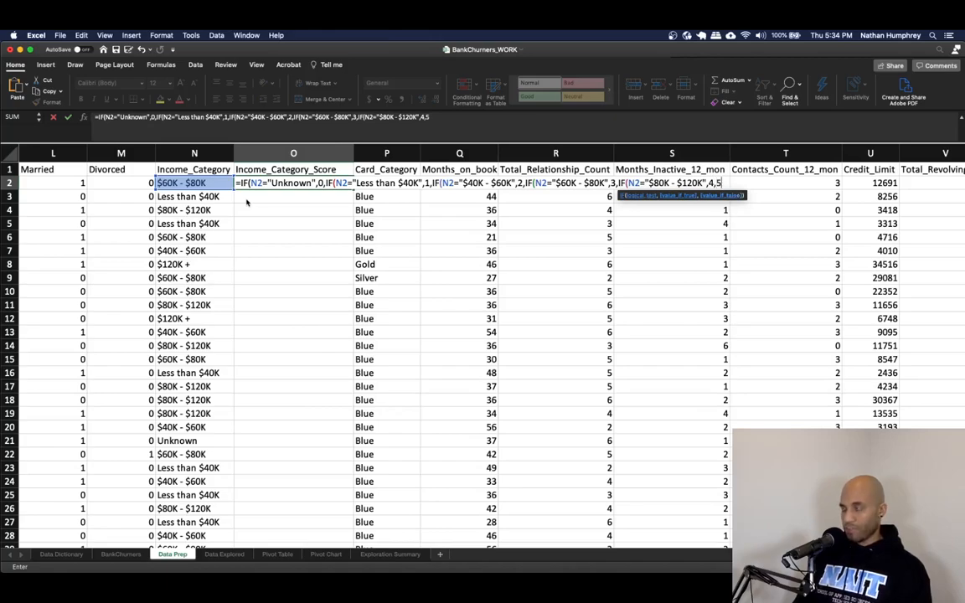
type("))))")
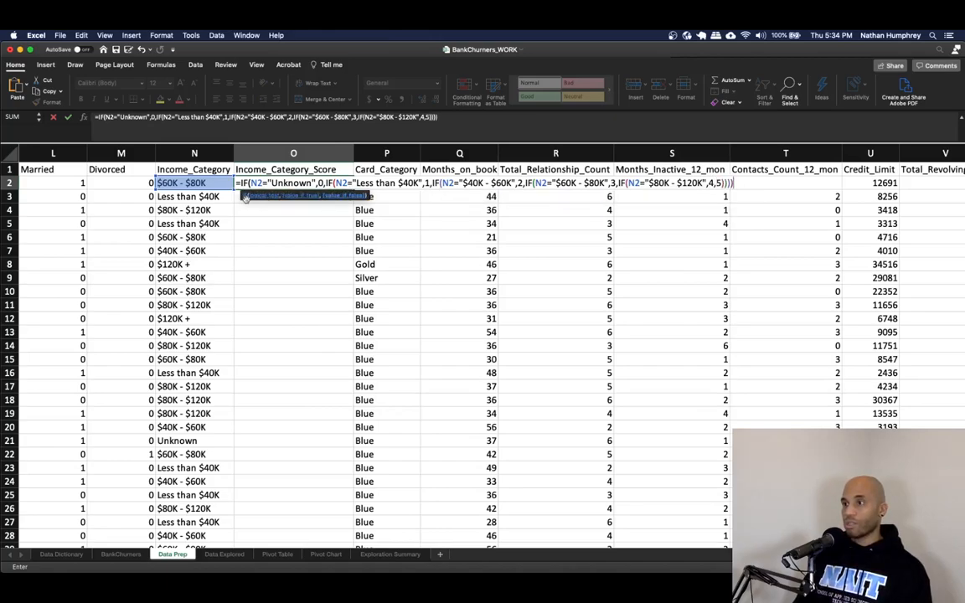
key("Return")
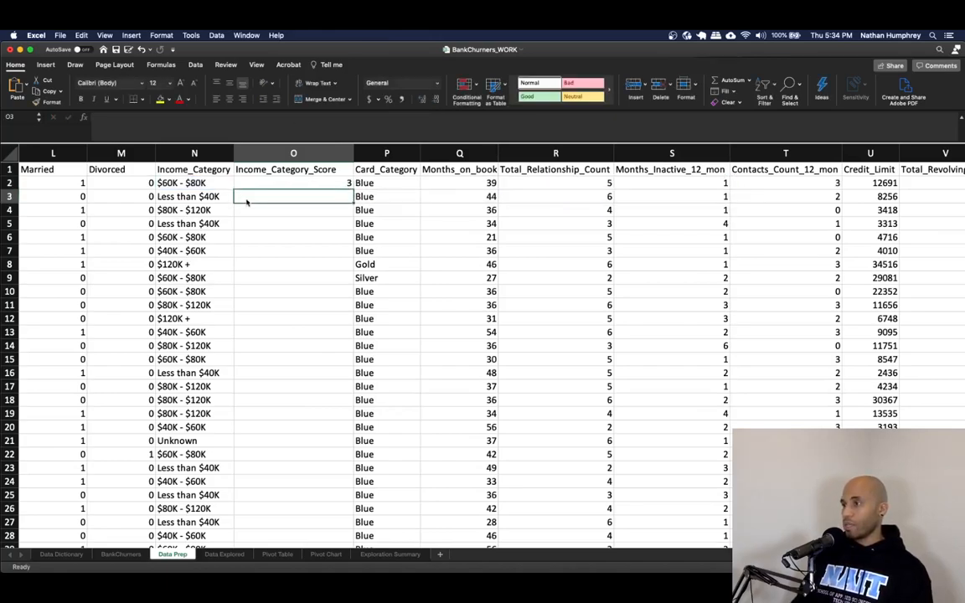
- Fill the income score formula down all rows and spot-check a few cells, including an Unknown row
key("Up")
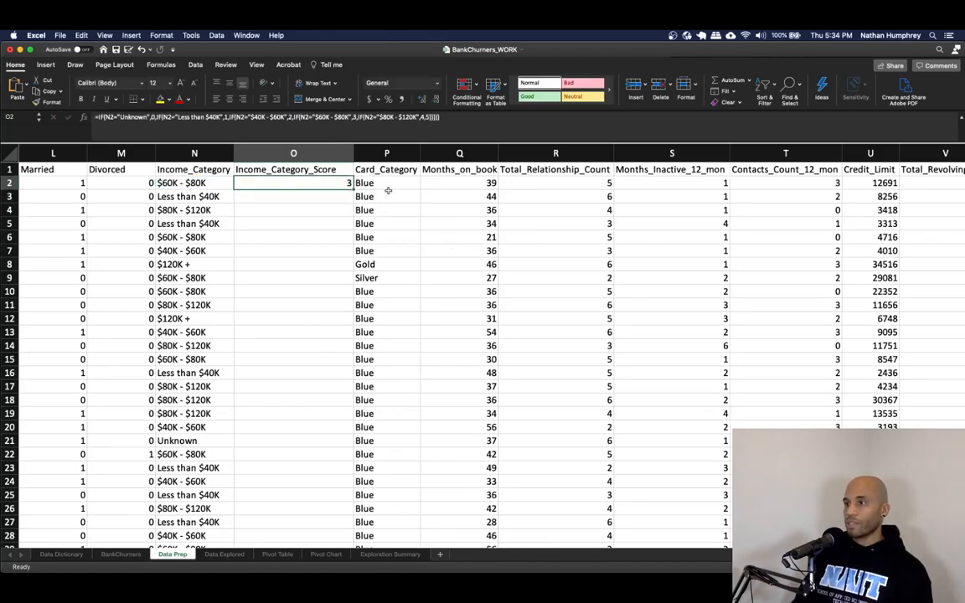
double_click(352, 190)
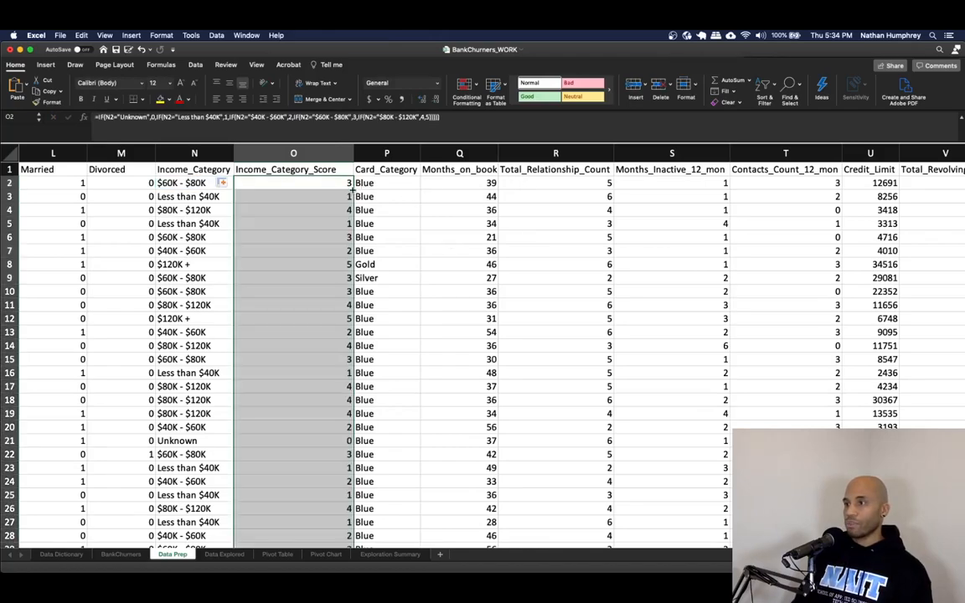
left_click(305, 198)
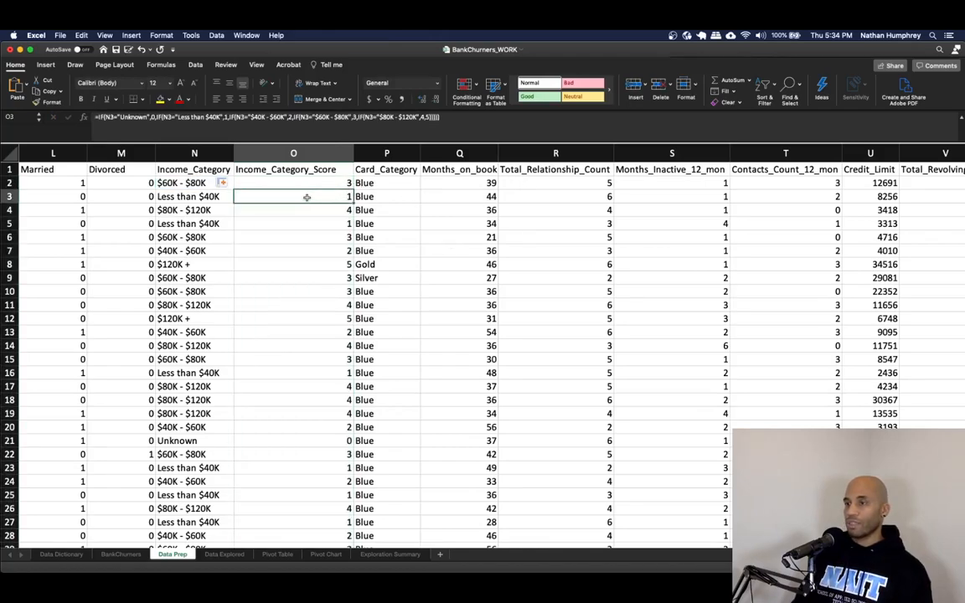
left_click(334, 441)
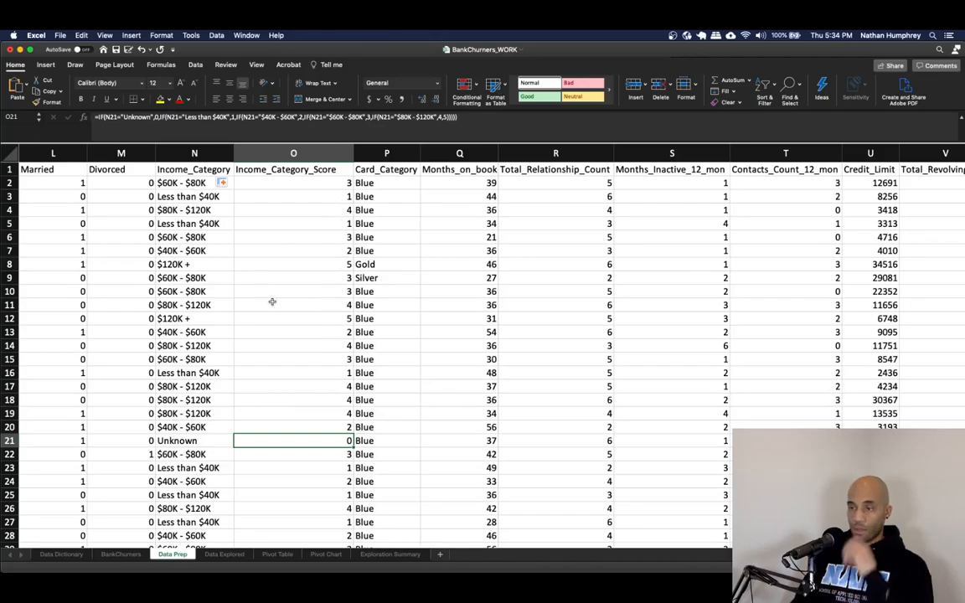
left_click(262, 182)
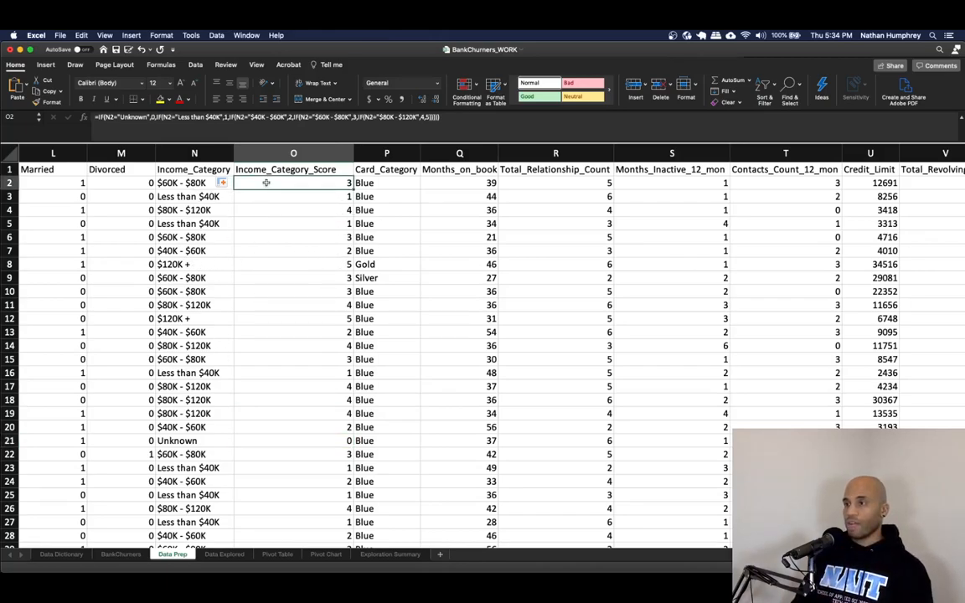
- Copy the Income_Category_Score values and paste them back over the column as values only
key("super+shift+Down")
key("super+c")
key("ctrl+BackSpace")
right_click(268, 189)
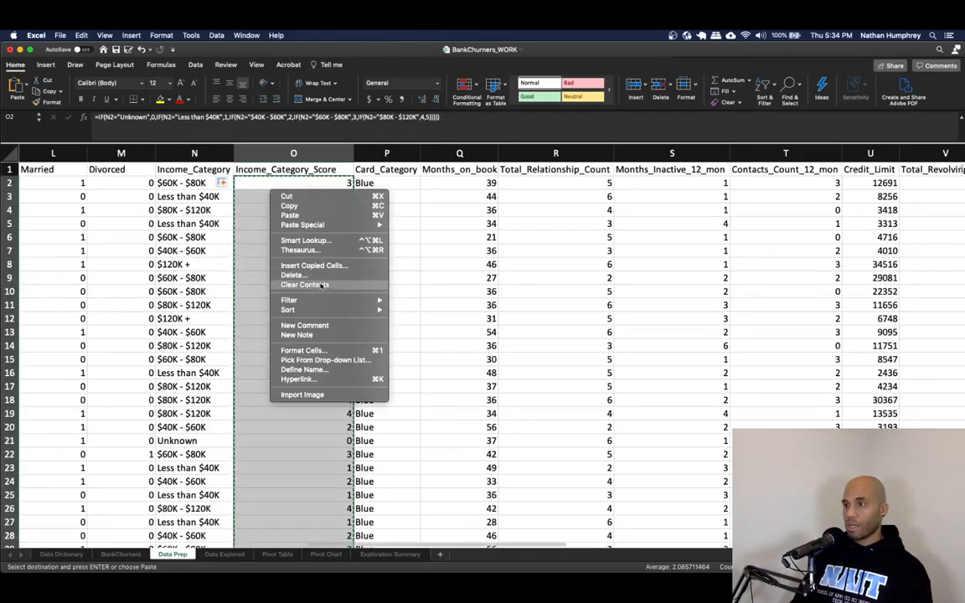
mouse_move(336, 226)
left_click(410, 303)
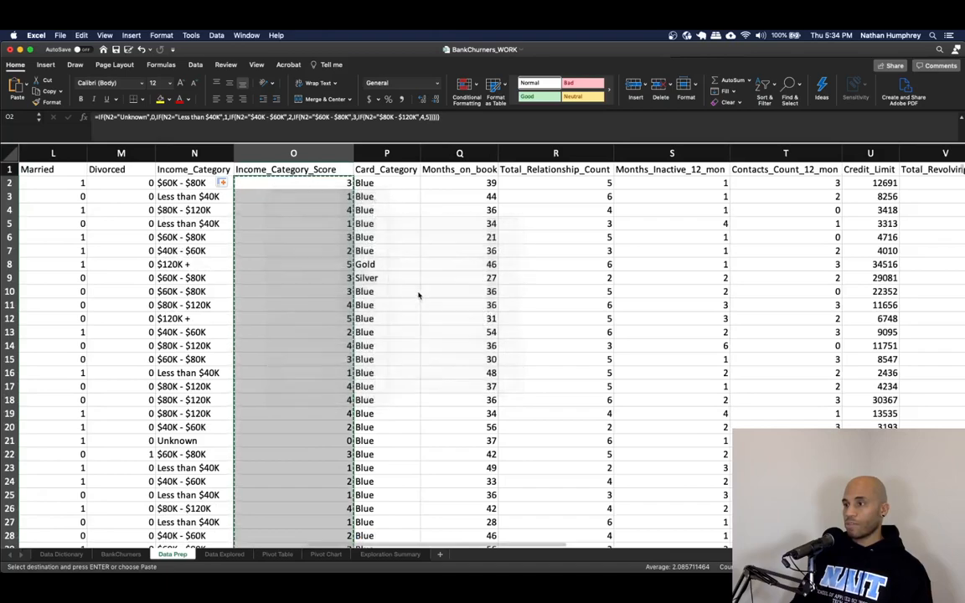
left_click(408, 233)
left_click(362, 196)
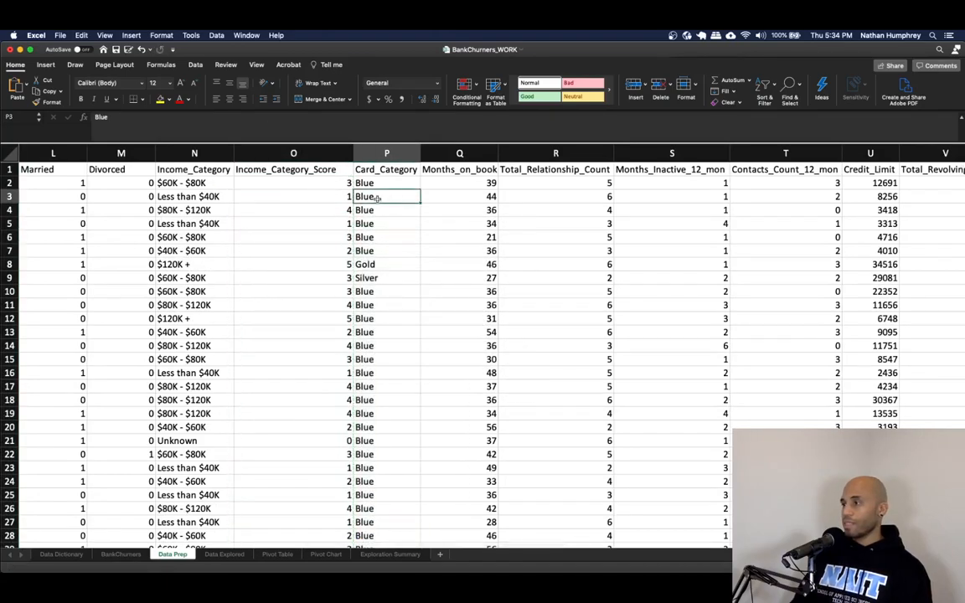
left_click_drag(322, 545, 289, 545)
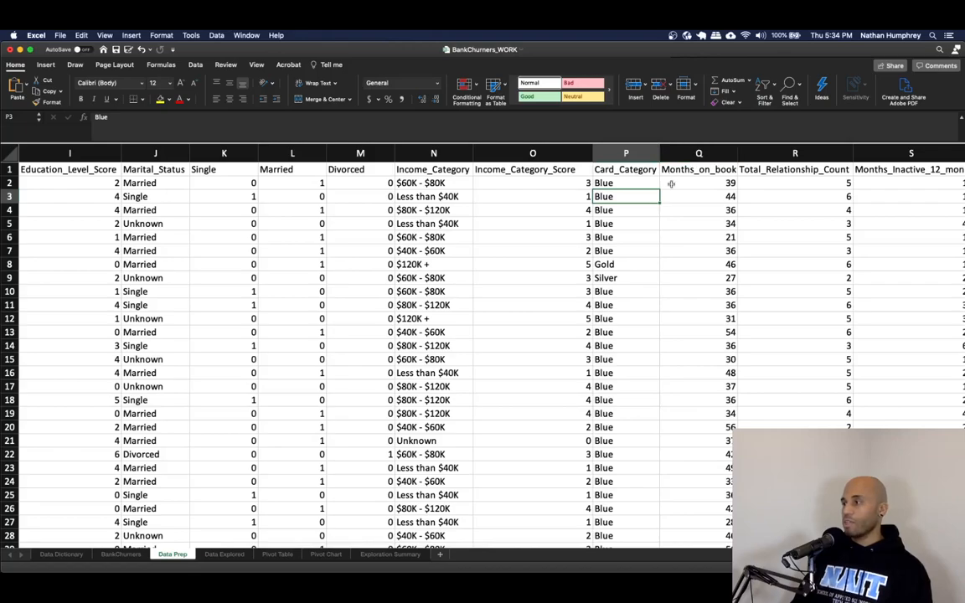
- Insert three blank columns right after the Card_Category column
scroll(385, 469, "right", 5)
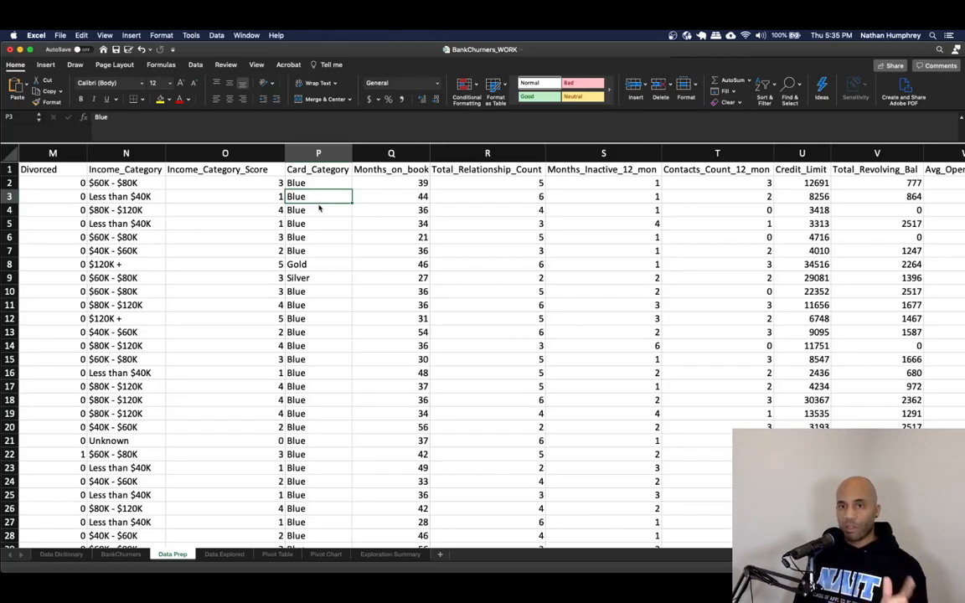
right_click(362, 159)
left_click(392, 199)
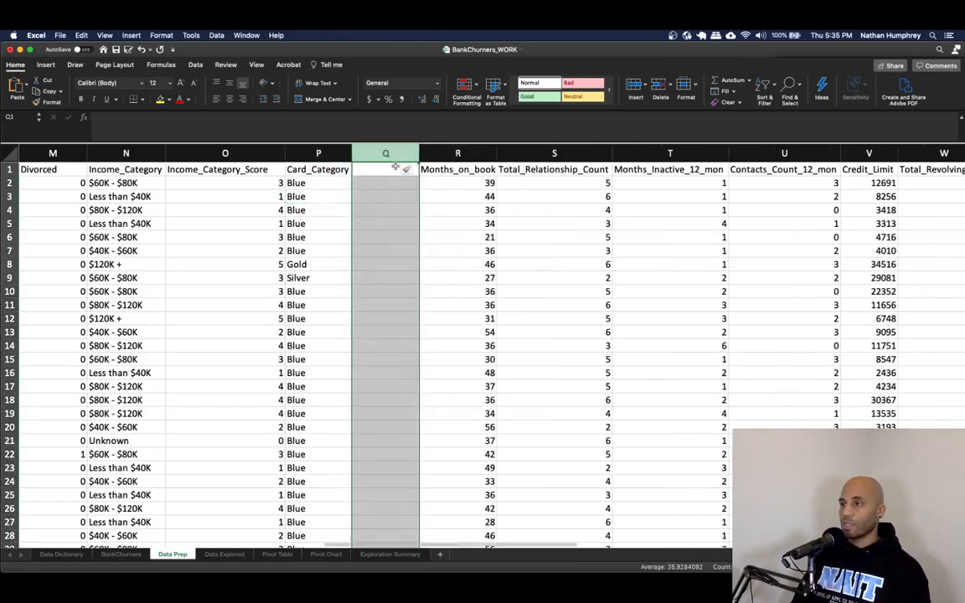
right_click(389, 154)
left_click(414, 200)
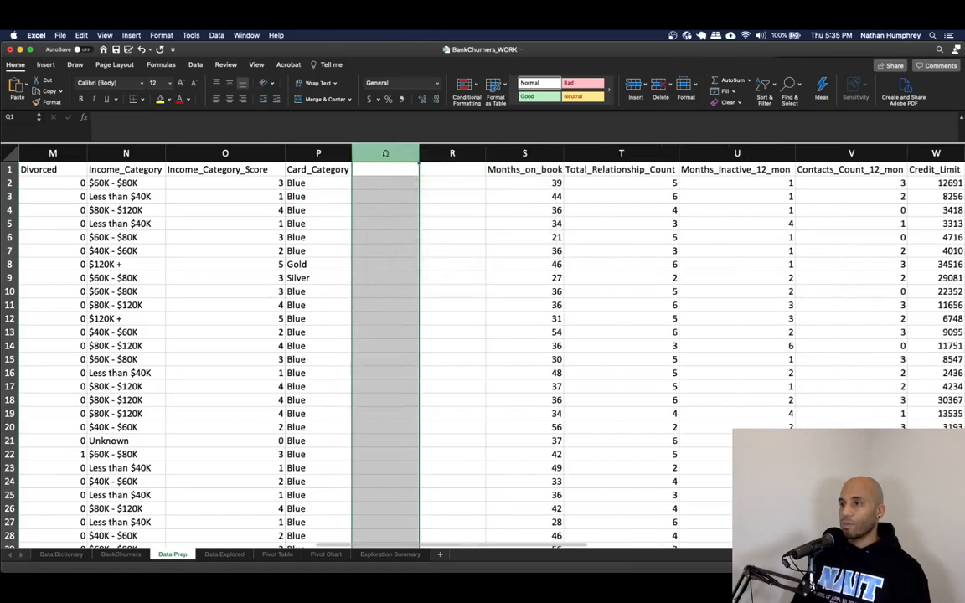
right_click(385, 153)
left_click(392, 200)
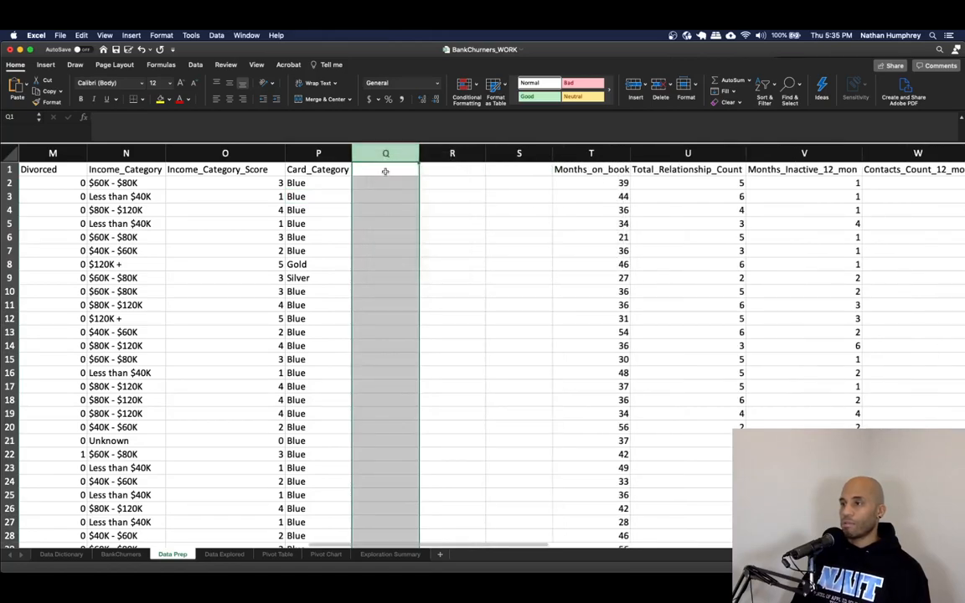
- Head the three new columns Silver_Card, Gold_Card and Platinum_Card
left_click(388, 175)
type("Sil")
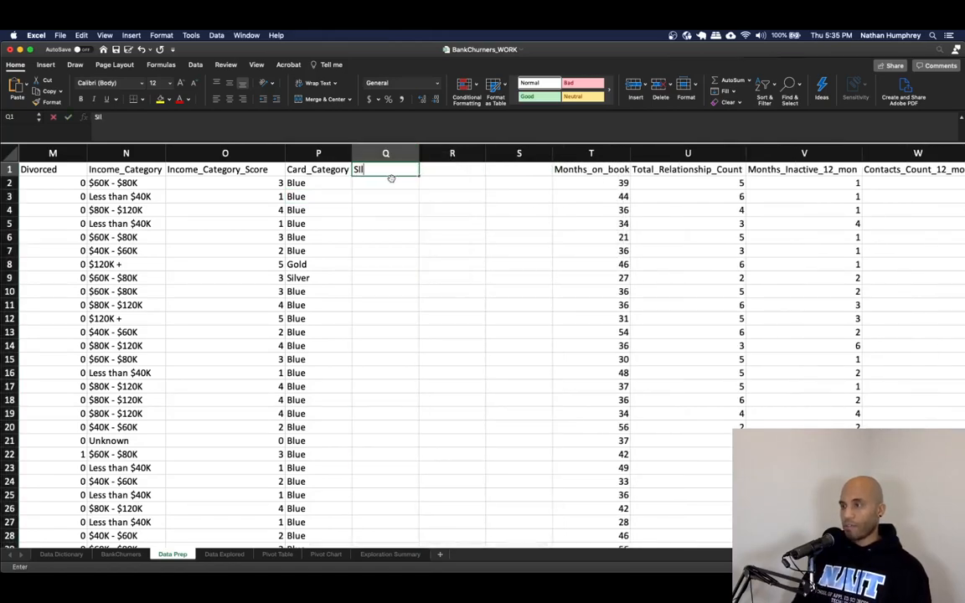
type("ver_Card")
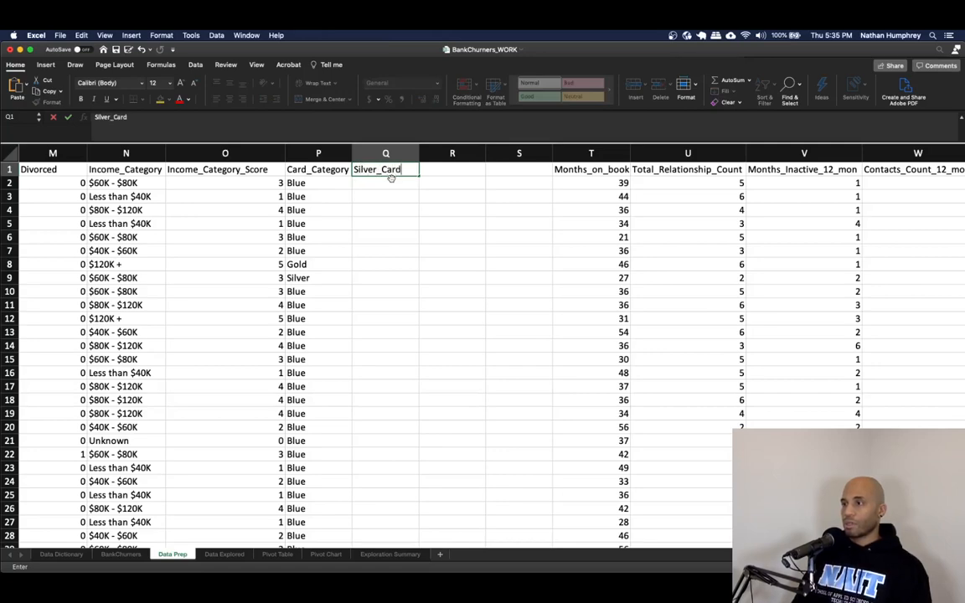
key("Tab")
type("Gold_Card")
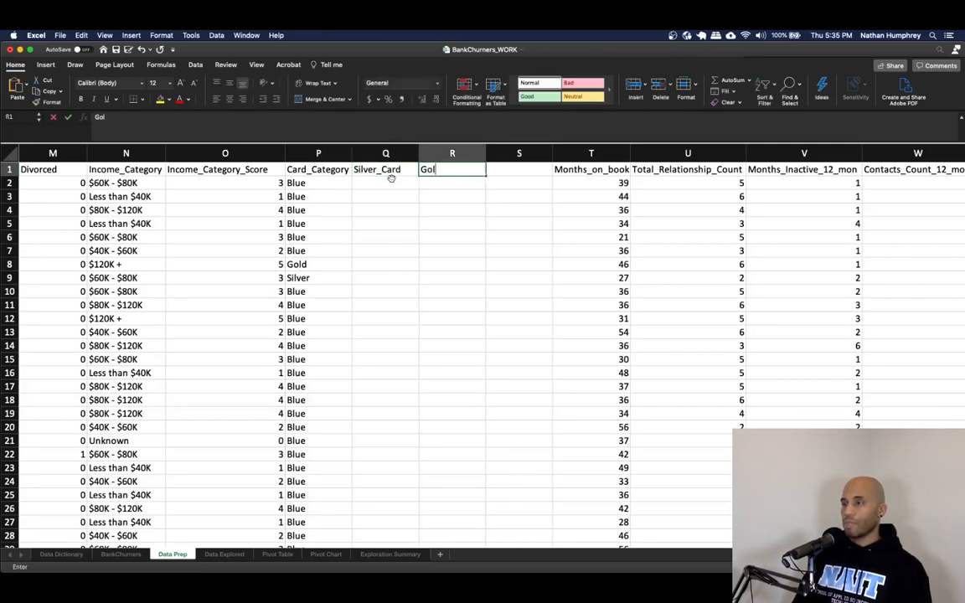
key("Tab")
type("Pla")
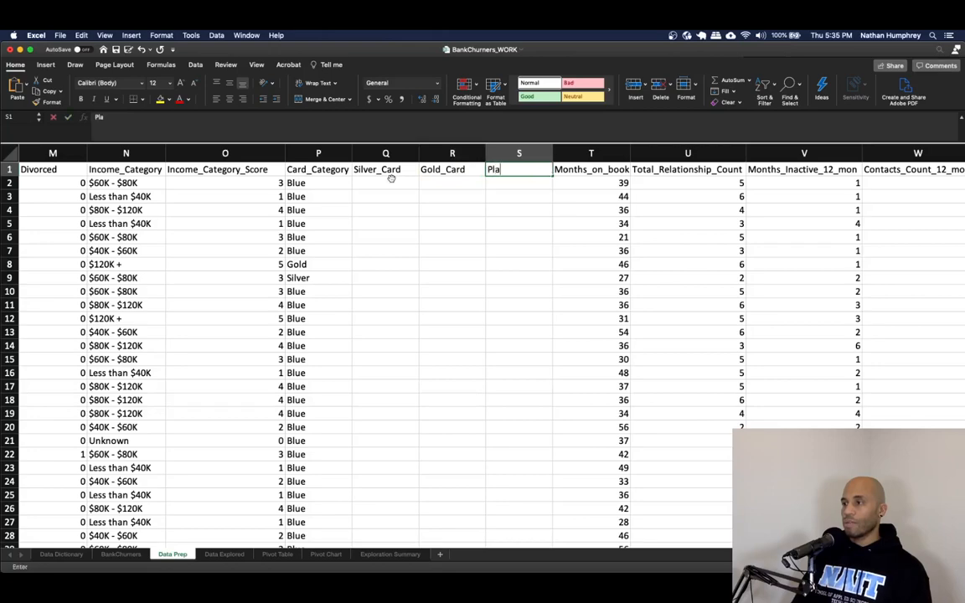
type("tinum_Card")
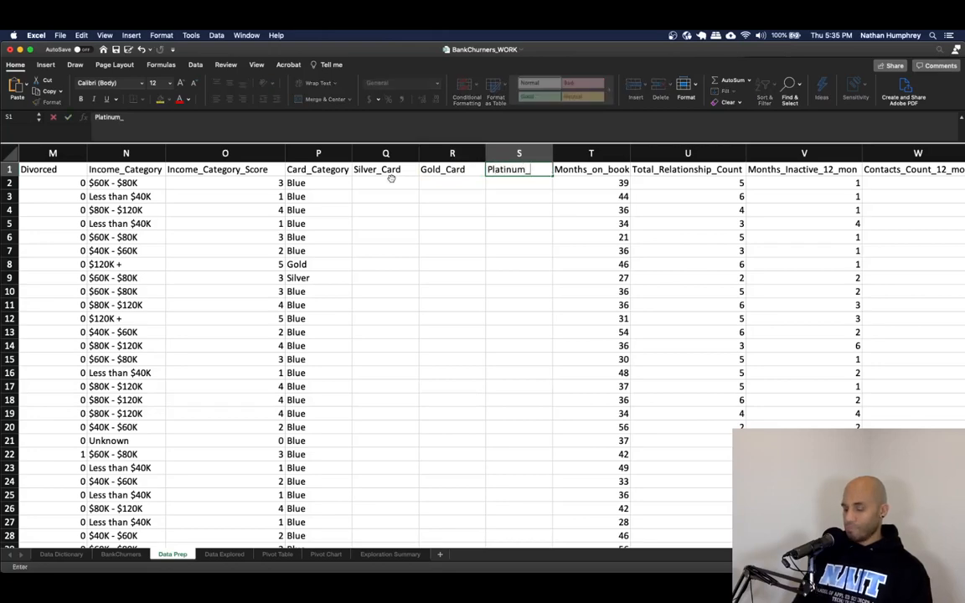
- Enter =IF(P2="Silver",1,0) in the first Silver_Card cell
left_click(391, 180)
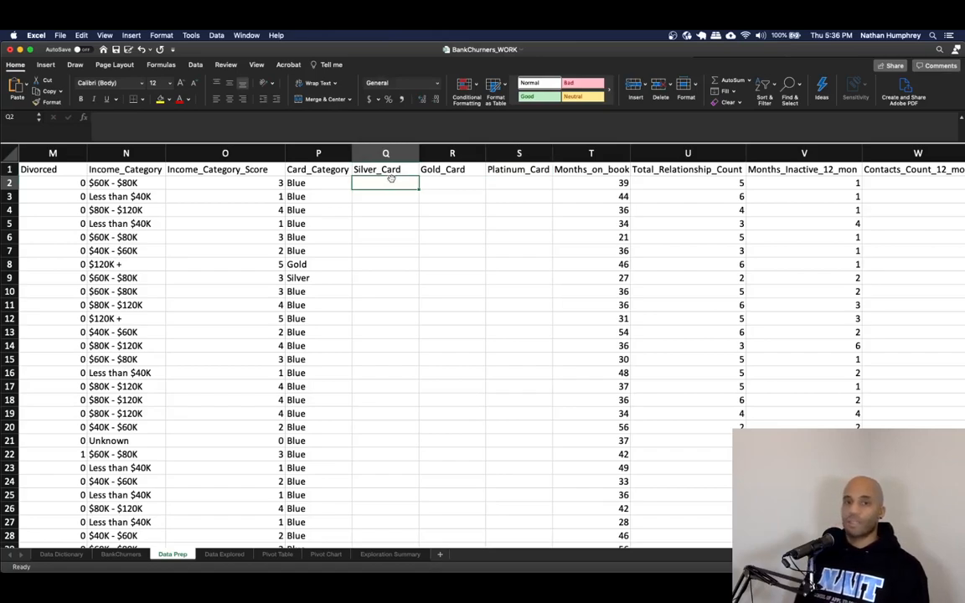
type("=")
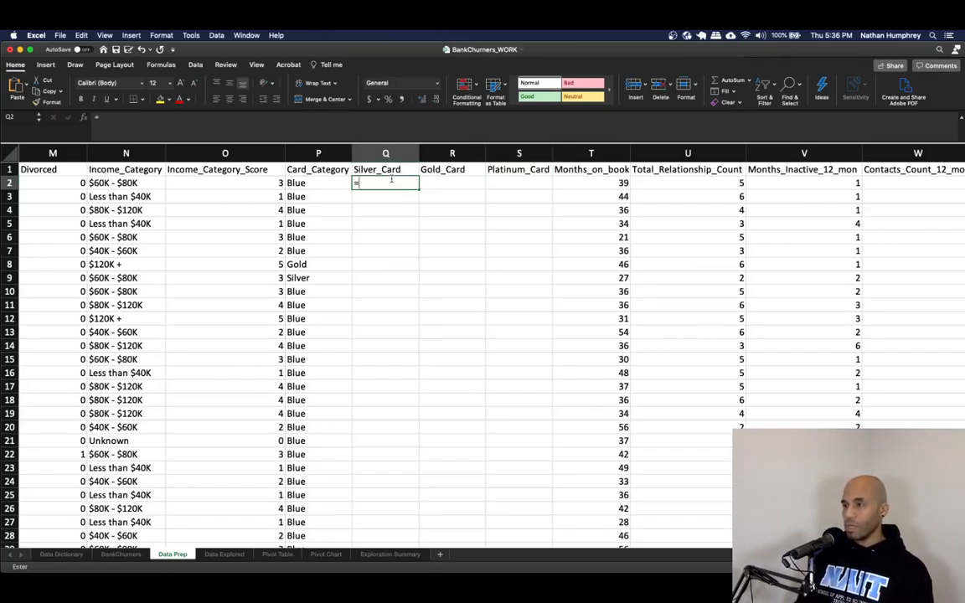
type("IF(")
key("Left")
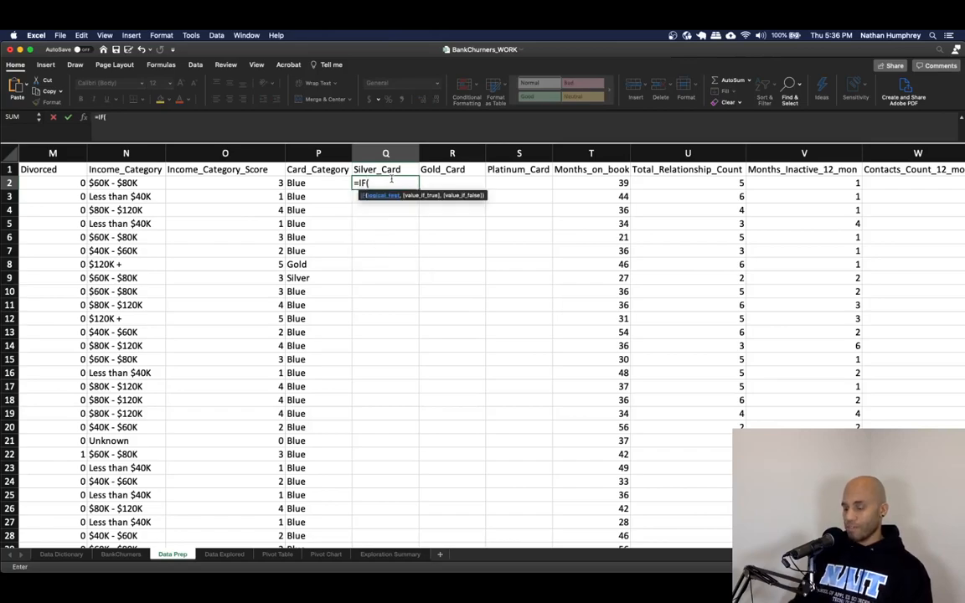
type("=\"Silver")
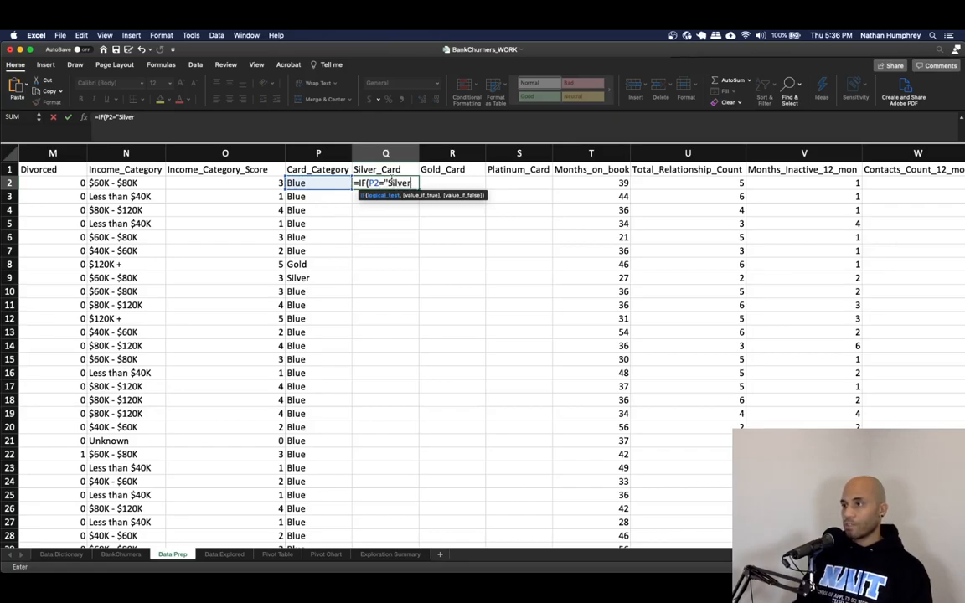
type("\",")
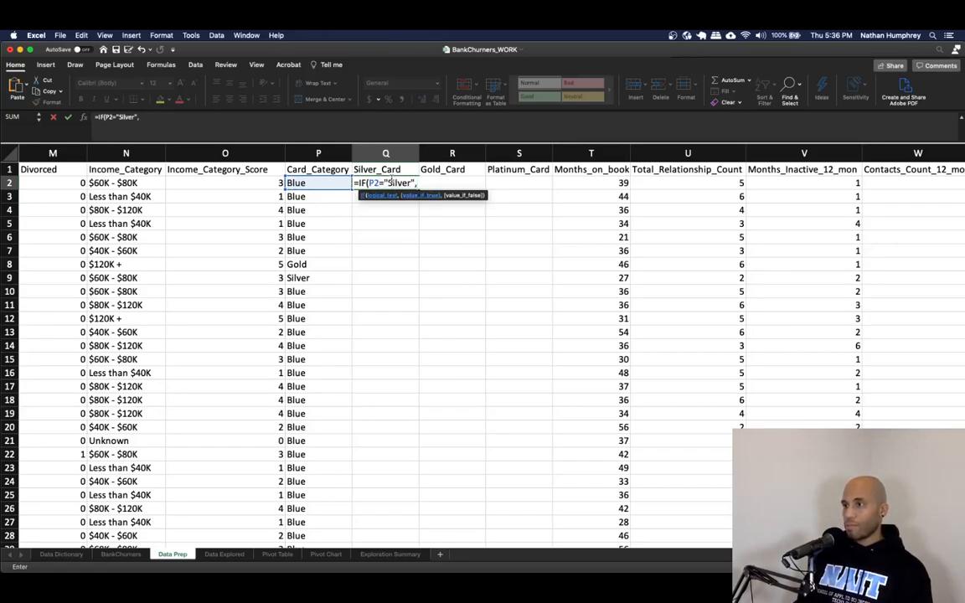
type("1")
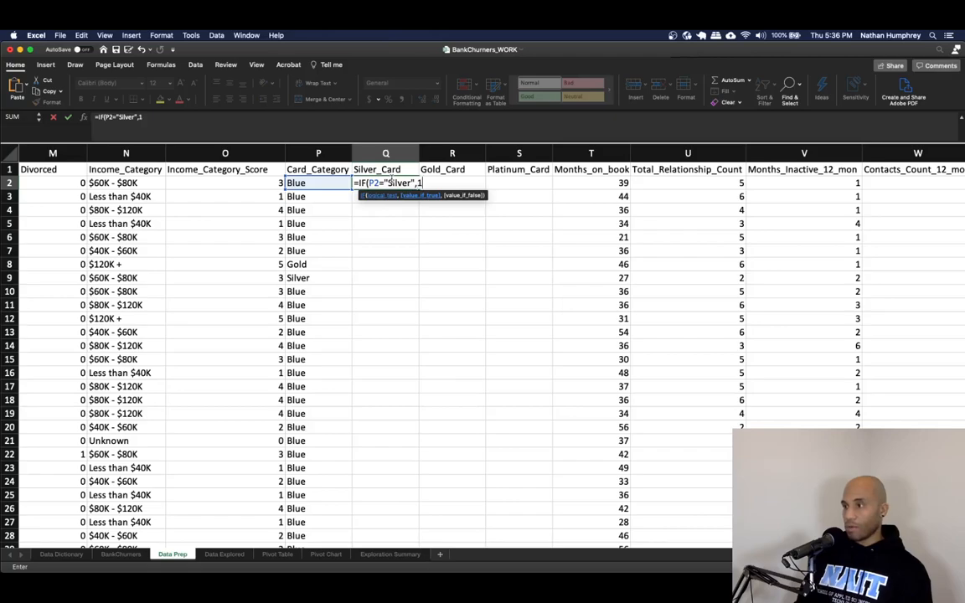
type(",0)")
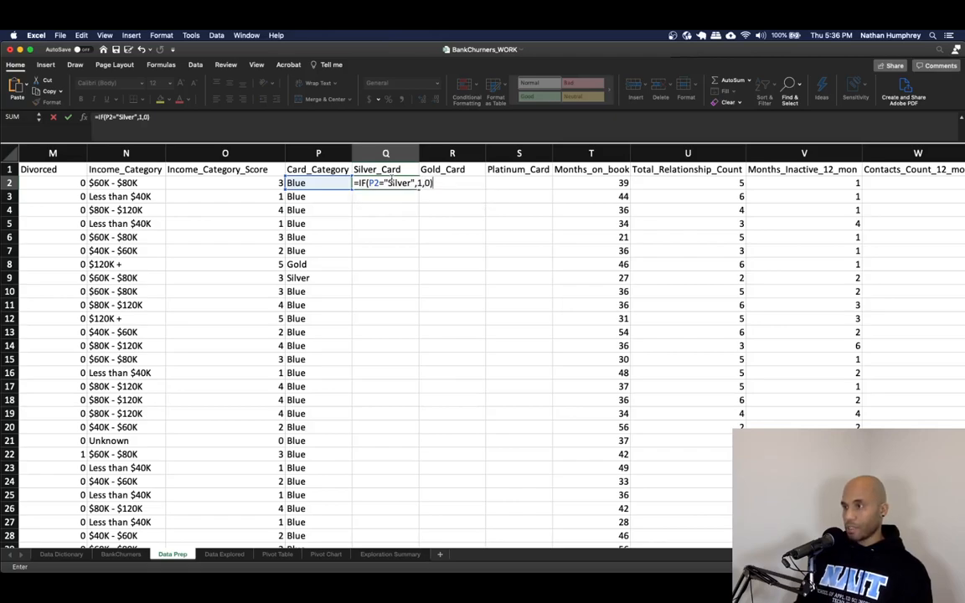
key("Return")
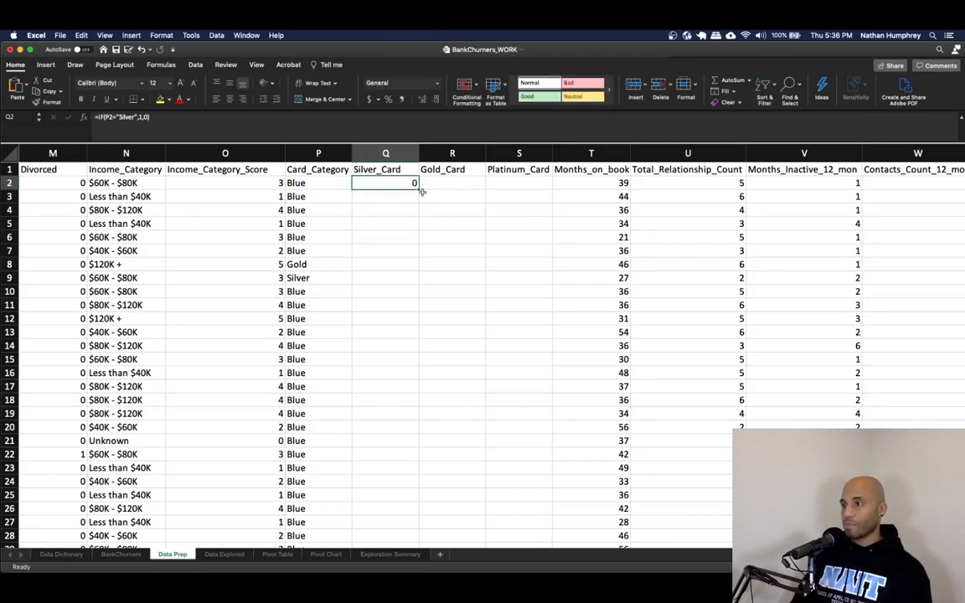
- Copy the Silver formula into the first Gold_Card cell and change its matched text to "Gold"
left_click(141, 118)
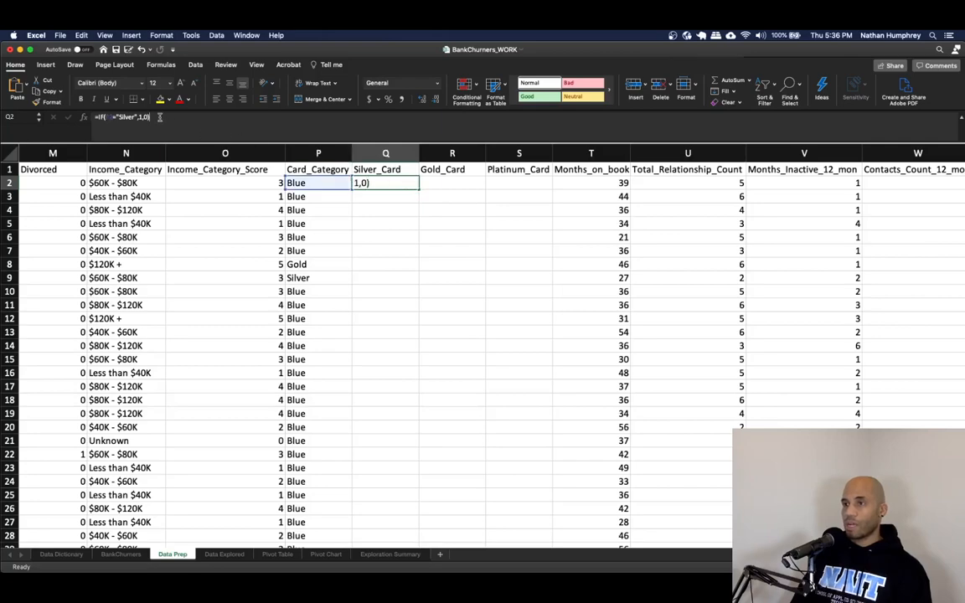
key("Escape")
left_click(437, 188)
type("=IF(P2=\"Silver\",1,0)")
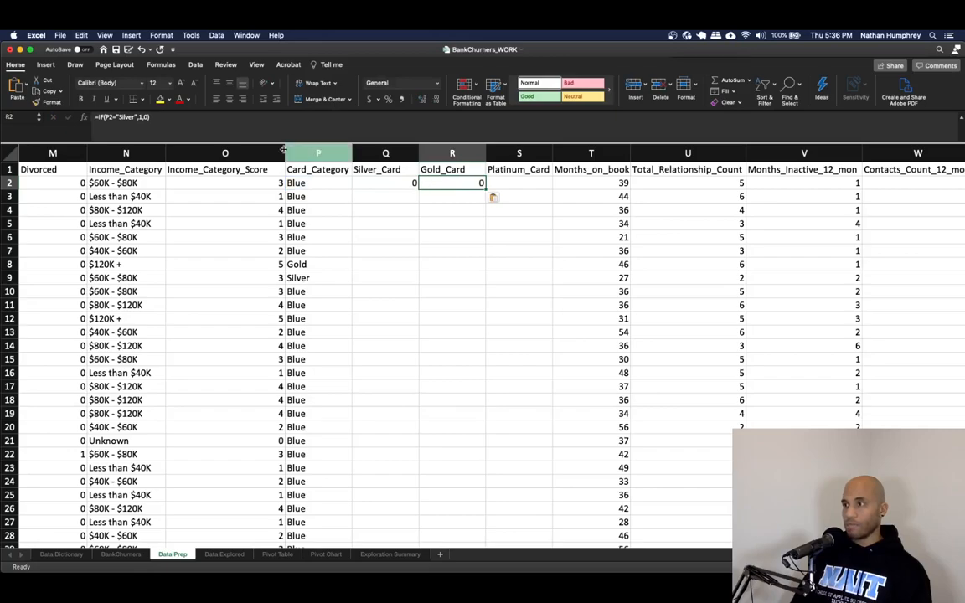
double_click(124, 117)
type("Gold\"")
key("Return")
- Paste the formula into the first Platinum_Card cell and change its matched text to "Platinum"
key("Up")
key("Right")
type("=IF(P2=\"Silver\",1,0)")
double_click(124, 118)
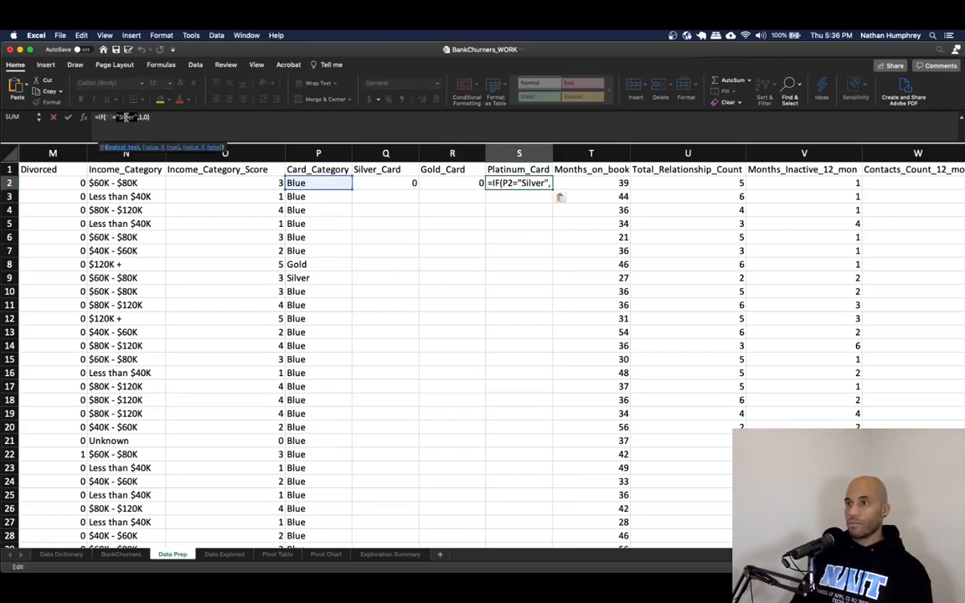
type("Platinum")
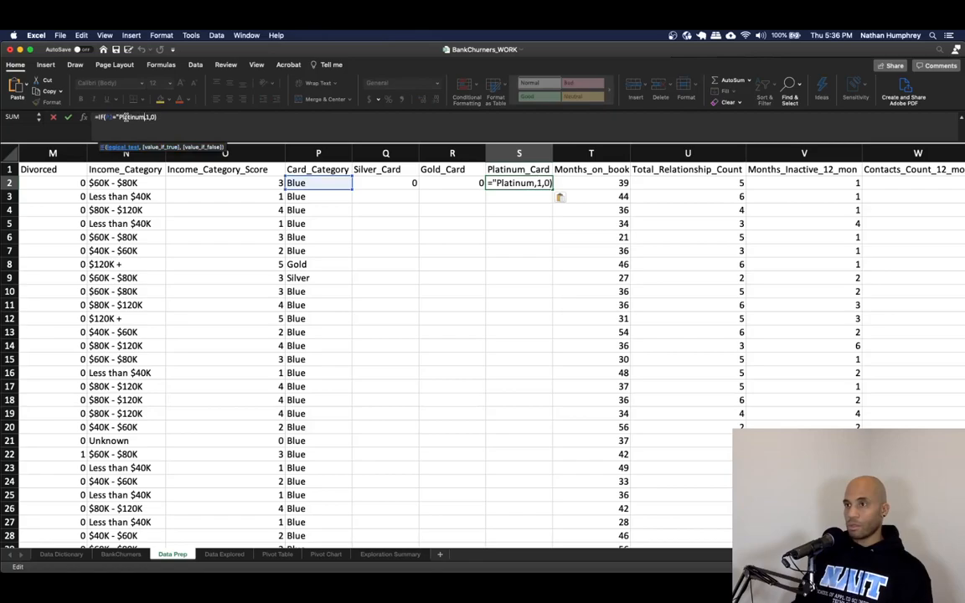
type("\"")
key("Return")
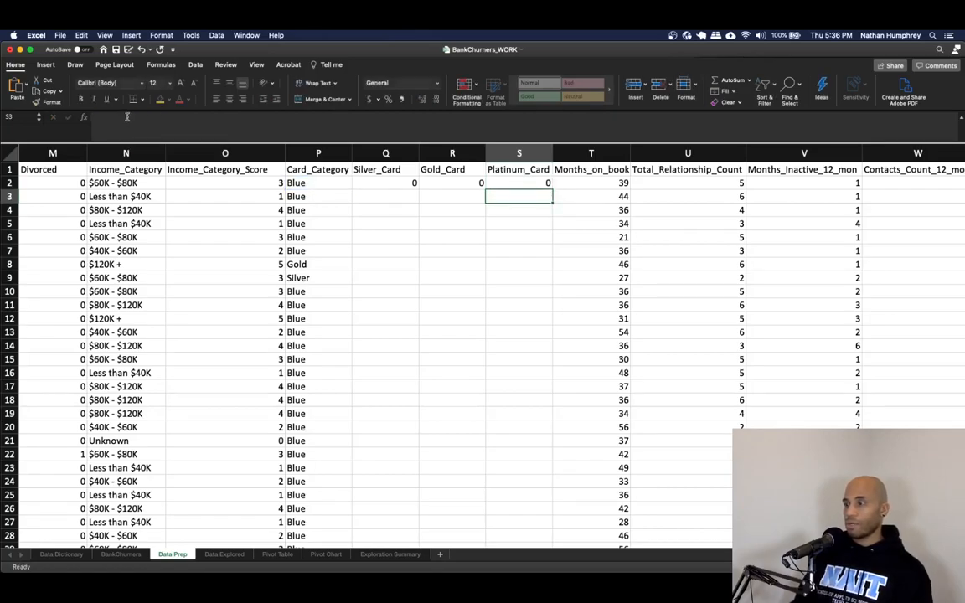
- Fill the three card flag formulas down all rows and scroll through the sheet to spot-check them
left_click_drag(381, 182, 502, 186)
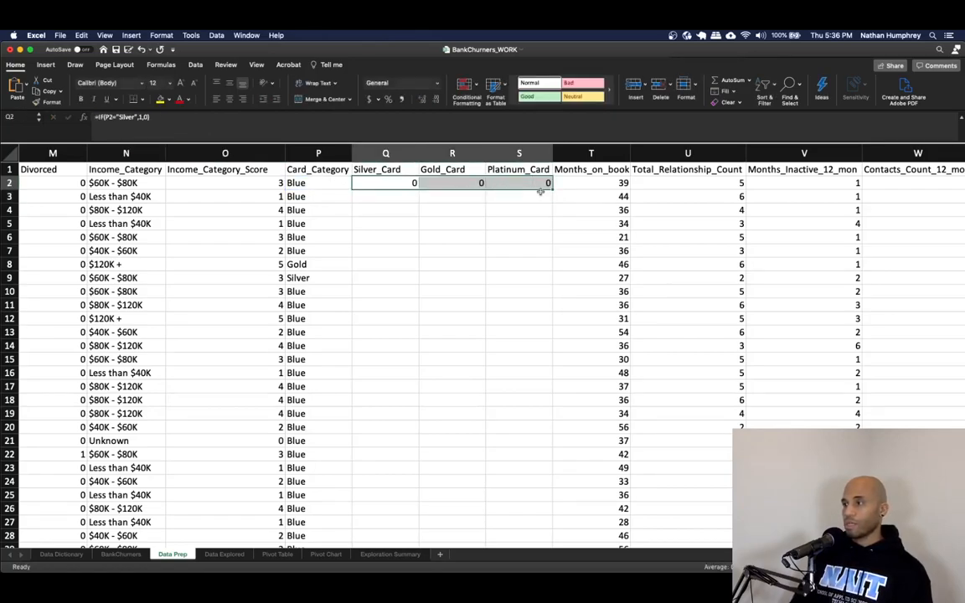
double_click(550, 188)
left_click(510, 237)
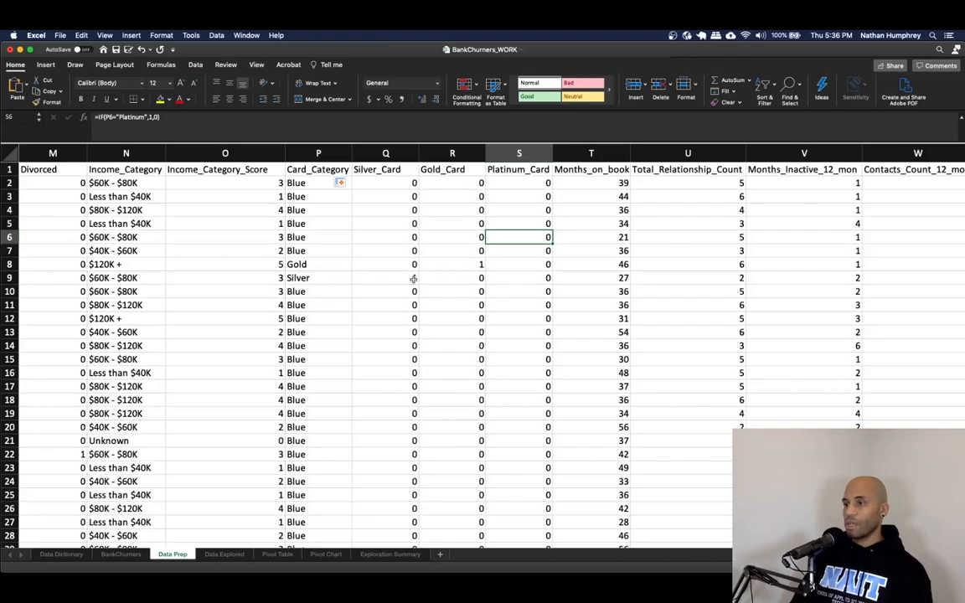
scroll(390, 380, "down", 15)
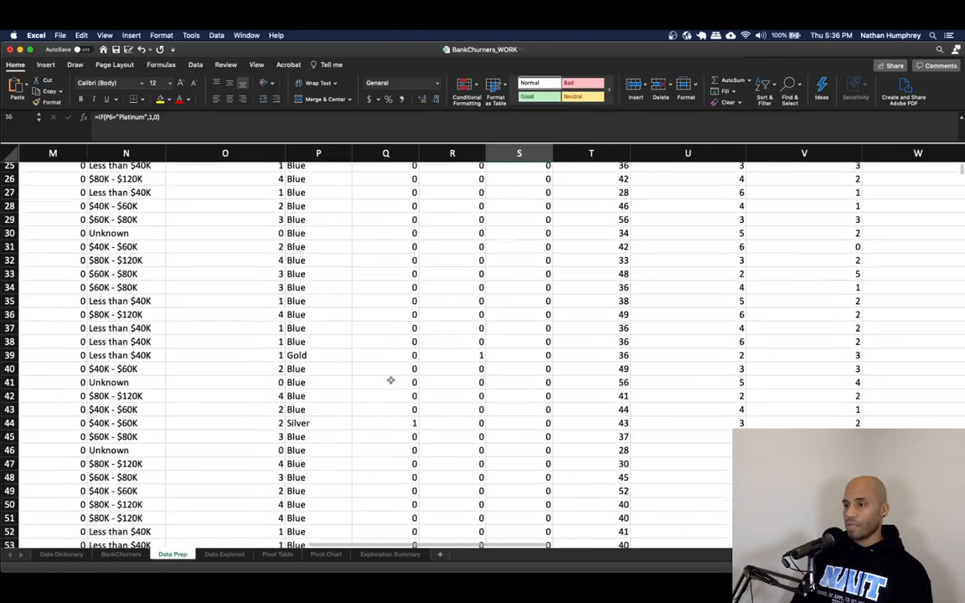
scroll(390, 381, "down", 15)
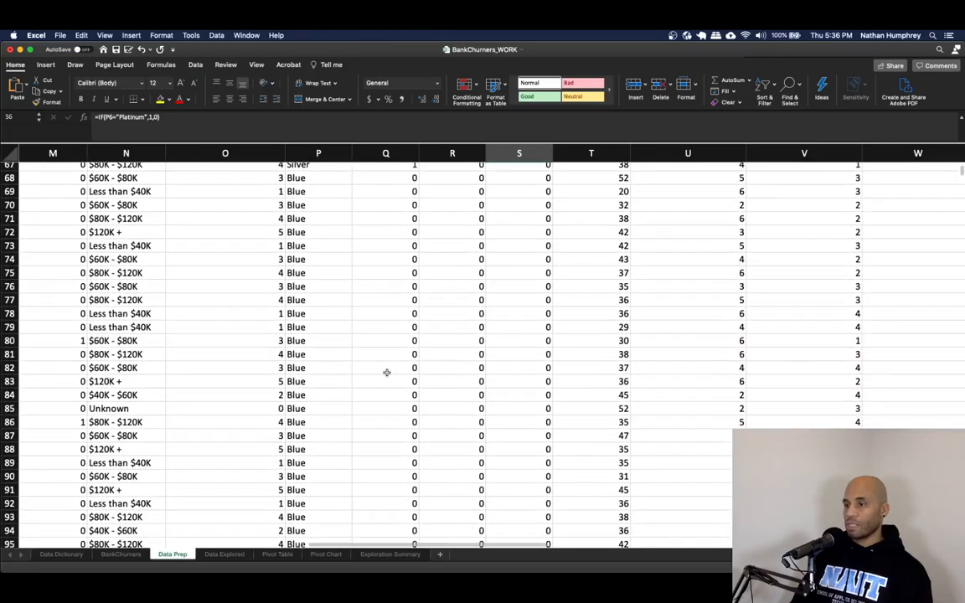
scroll(386, 372, "down", 5)
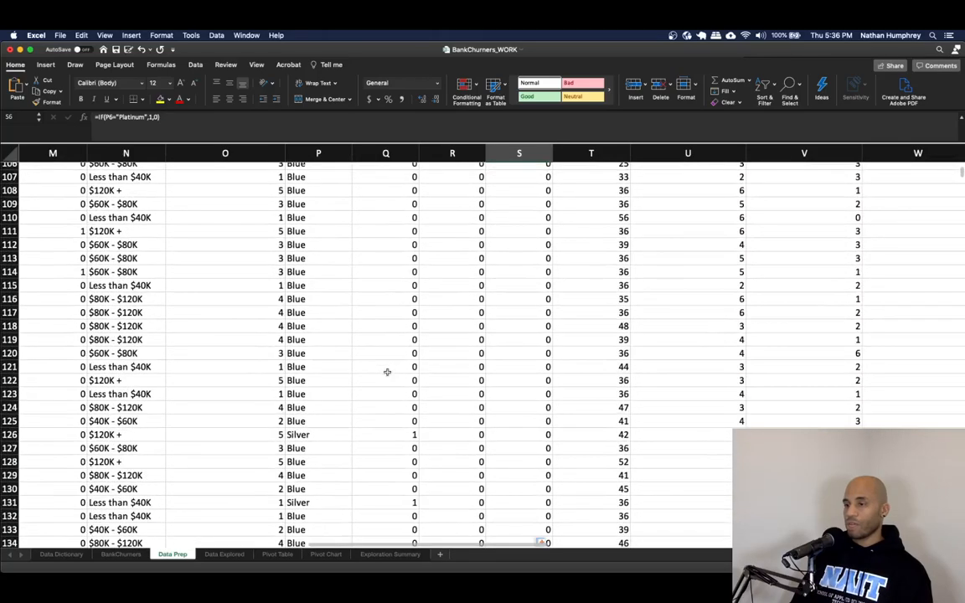
left_click_drag(961, 186, 939, 509)
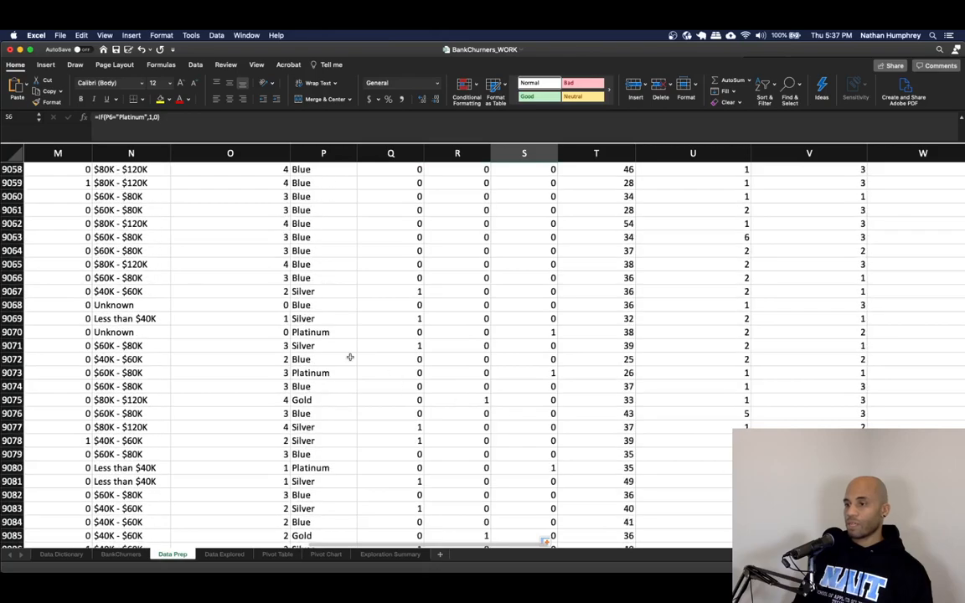
left_click(541, 372)
key("ctrl+Up")
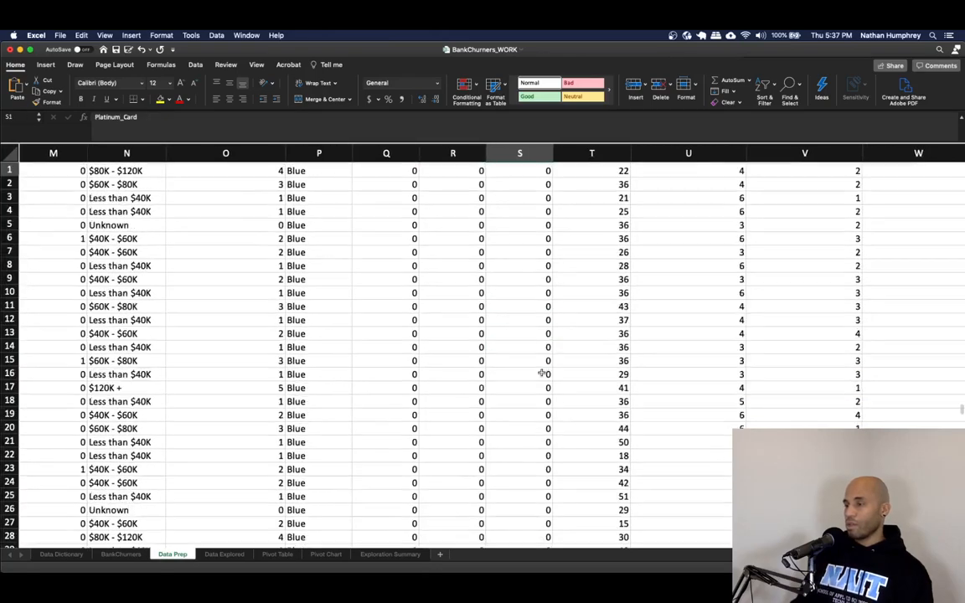
- Replace the Silver_Card, Gold_Card and Platinum_Card formulas in all rows with their pasted values and save the workbook
key("Left")
key("Left")
key("Down")
key("shift+Right")
key("shift+Right")
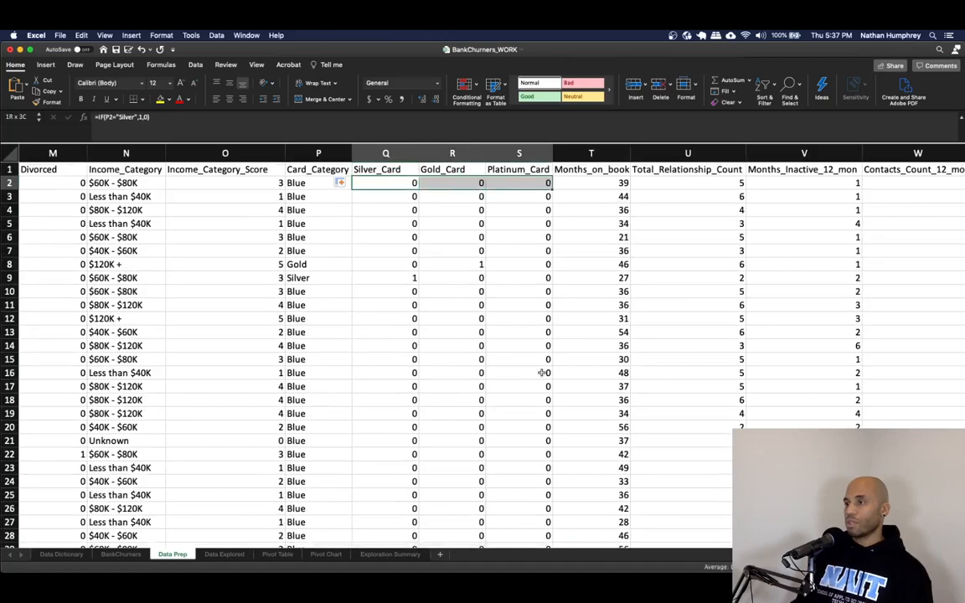
key("ctrl+shift+Down")
key("super+c")
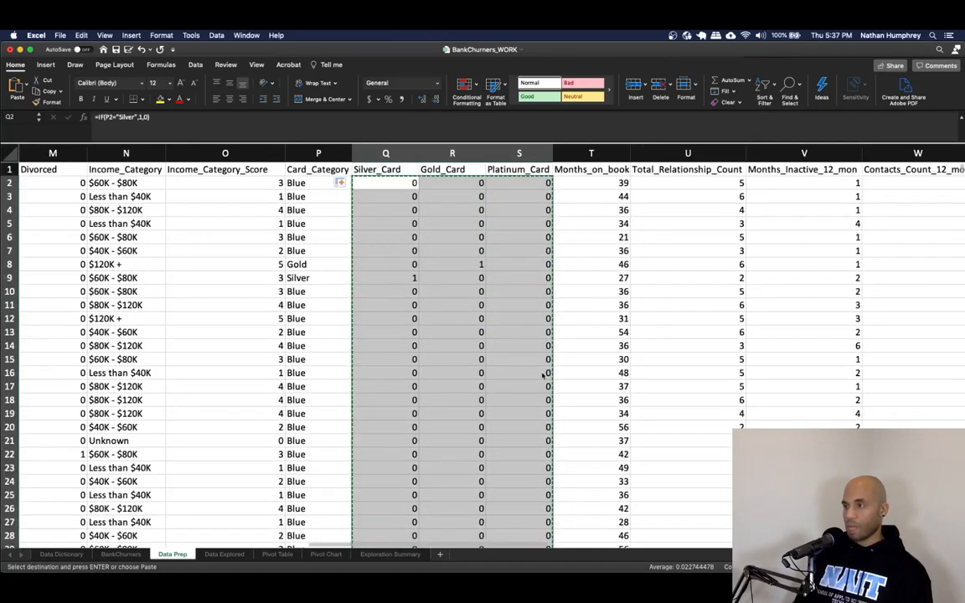
right_click(448, 226)
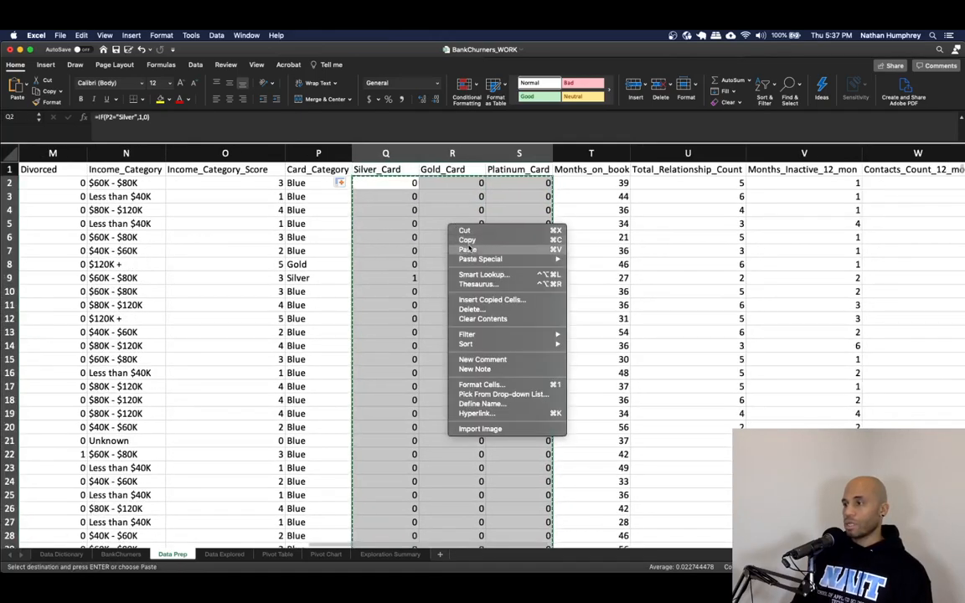
mouse_move(495, 259)
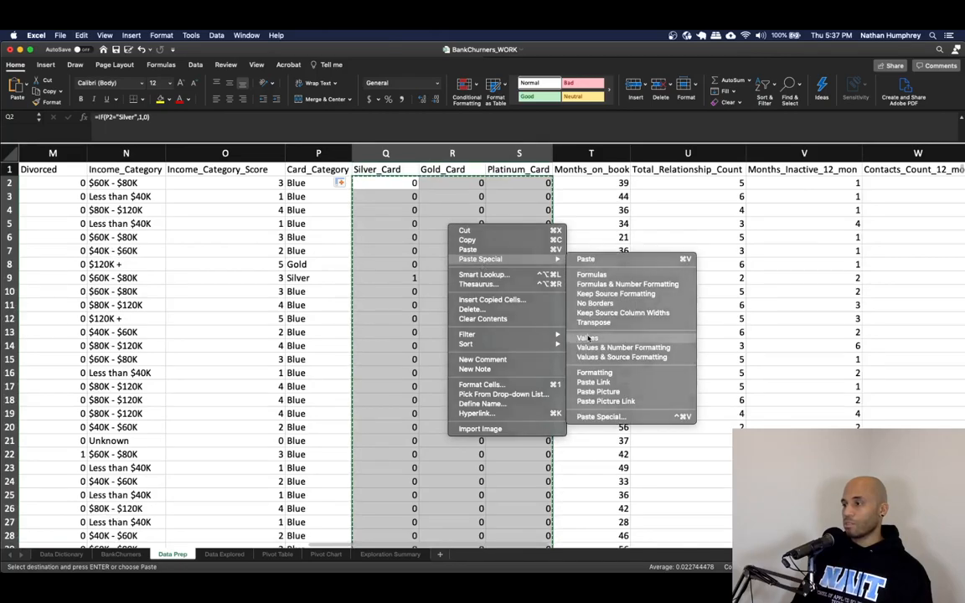
key("Escape")
left_click(458, 197)
key("Escape")
key("super+s")
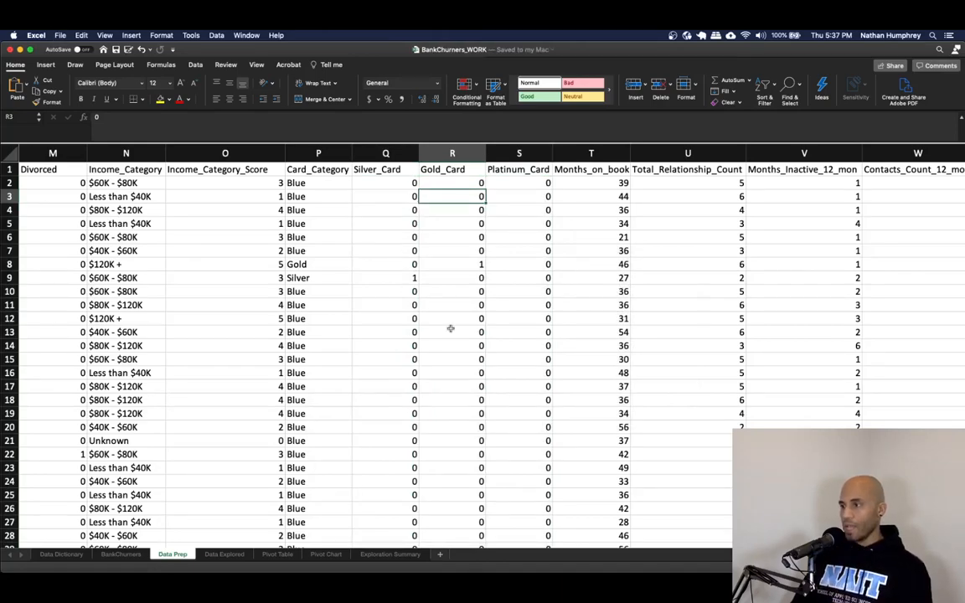
- Scroll across the Data Prep sheet to review its columns
scroll(350, 540, "left", 10)
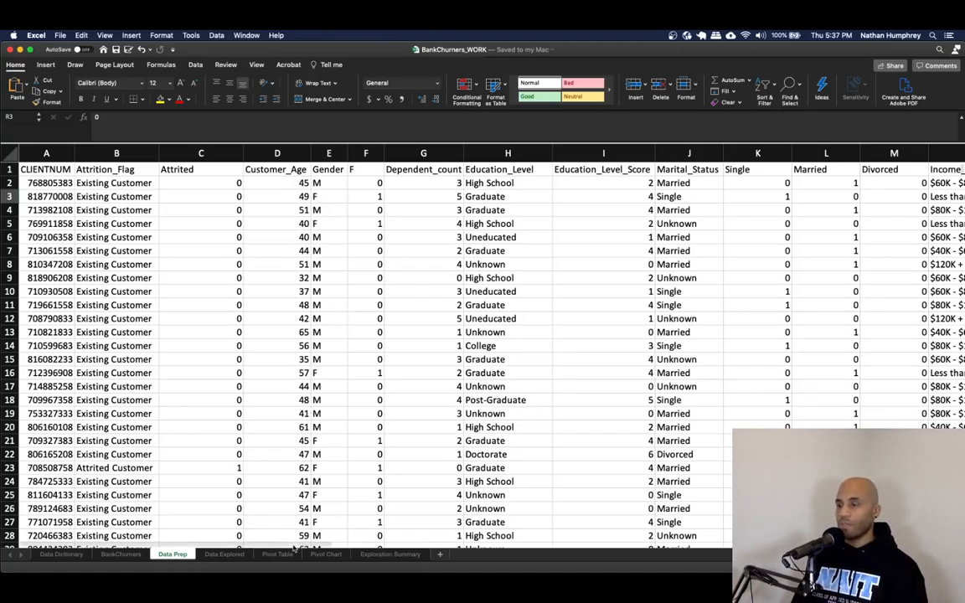
left_click_drag(274, 546, 707, 553)
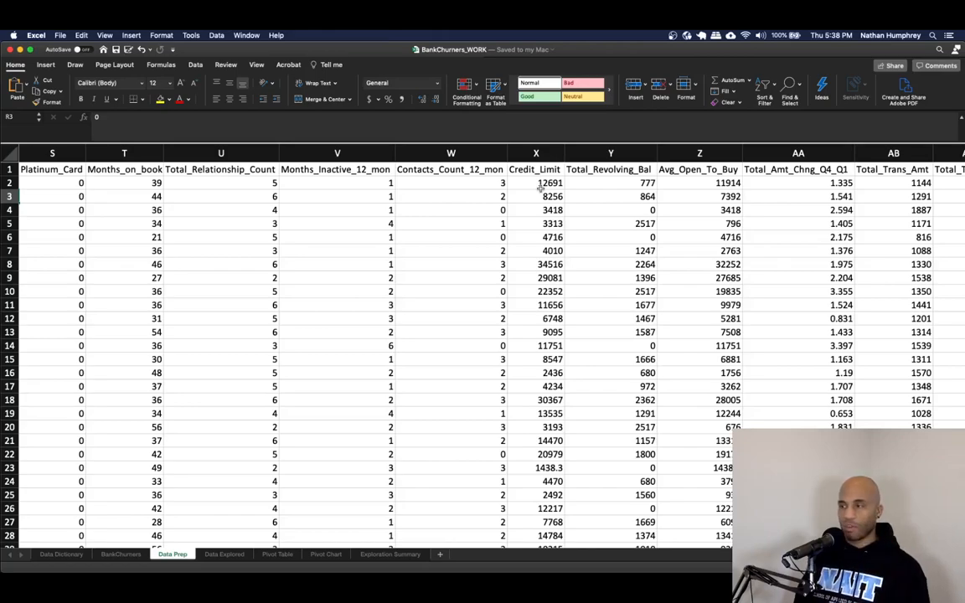
key("ctrl+Home")
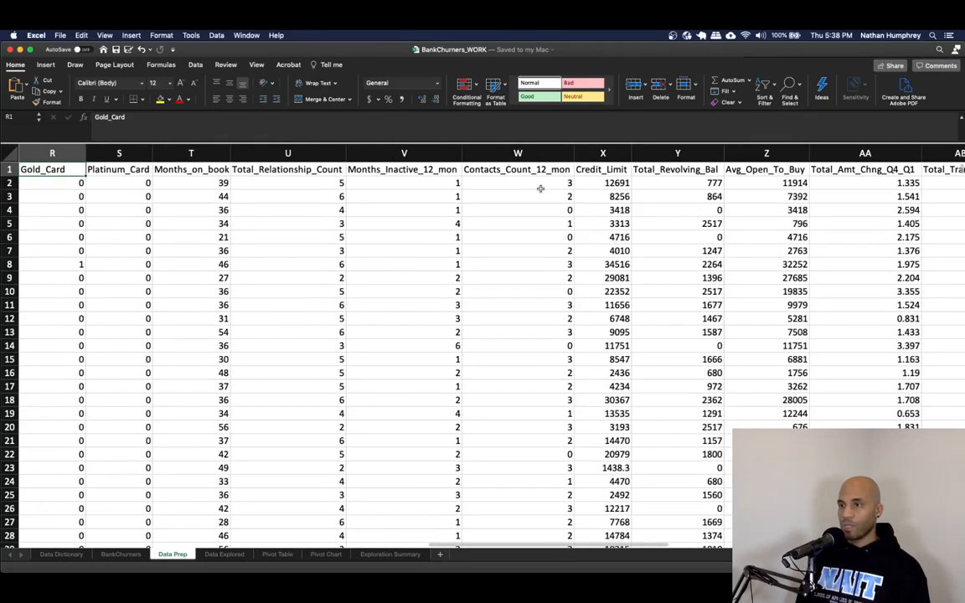